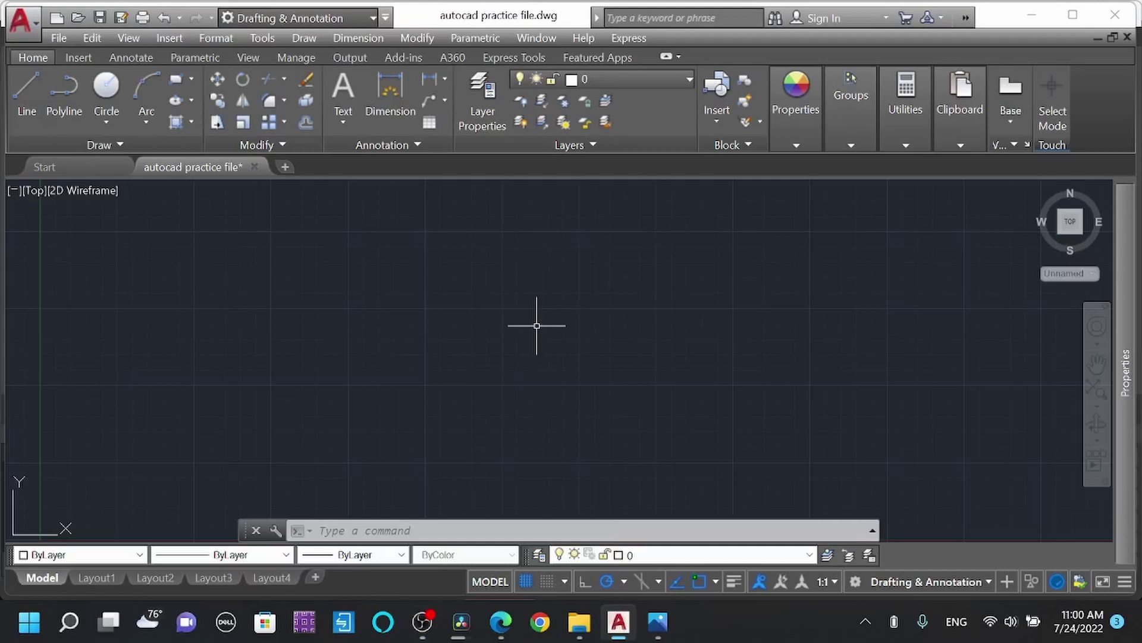
Bring up the help options, then dismiss them.
{"action": "left_click", "coordinate": [584, 39]}
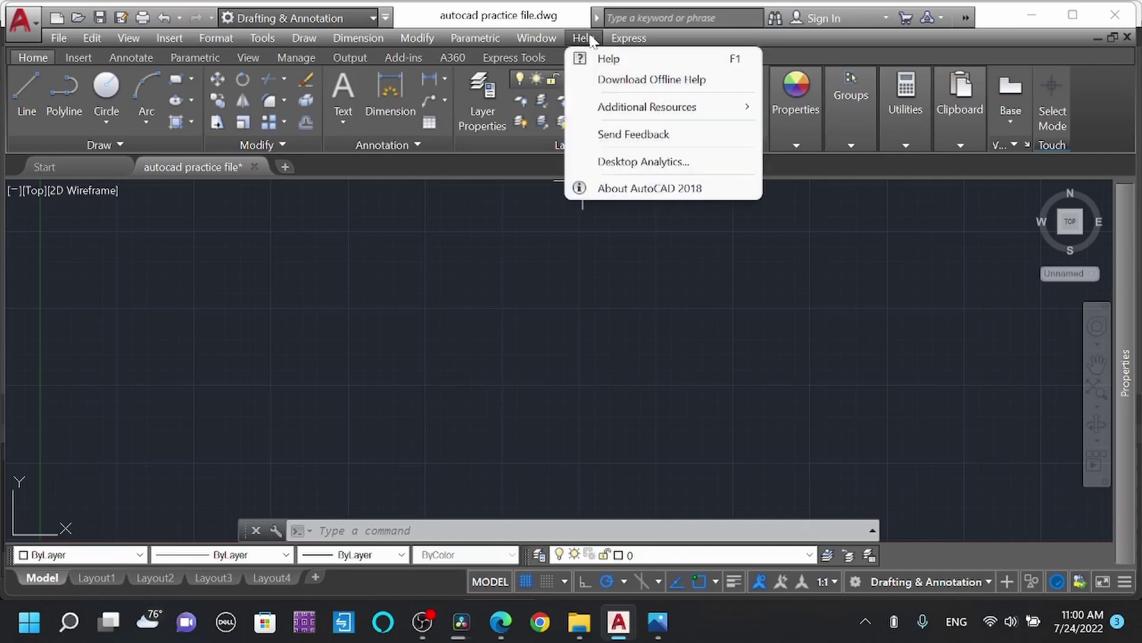
{"action": "left_click", "coordinate": [664, 220]}
{"action": "left_click", "coordinate": [513, 268]}
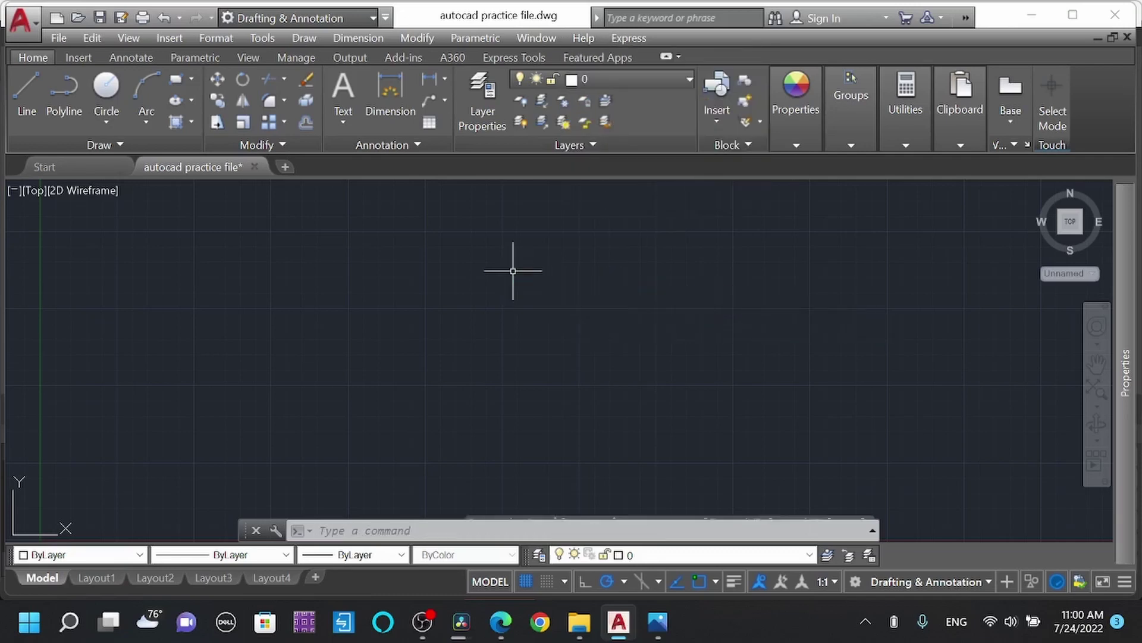
Show the Tool Palettes on the Architectural group and pick Door - Imperial.
{"action": "left_click", "coordinate": [258, 38]}
{"action": "mouse_move", "coordinate": [409, 51]}
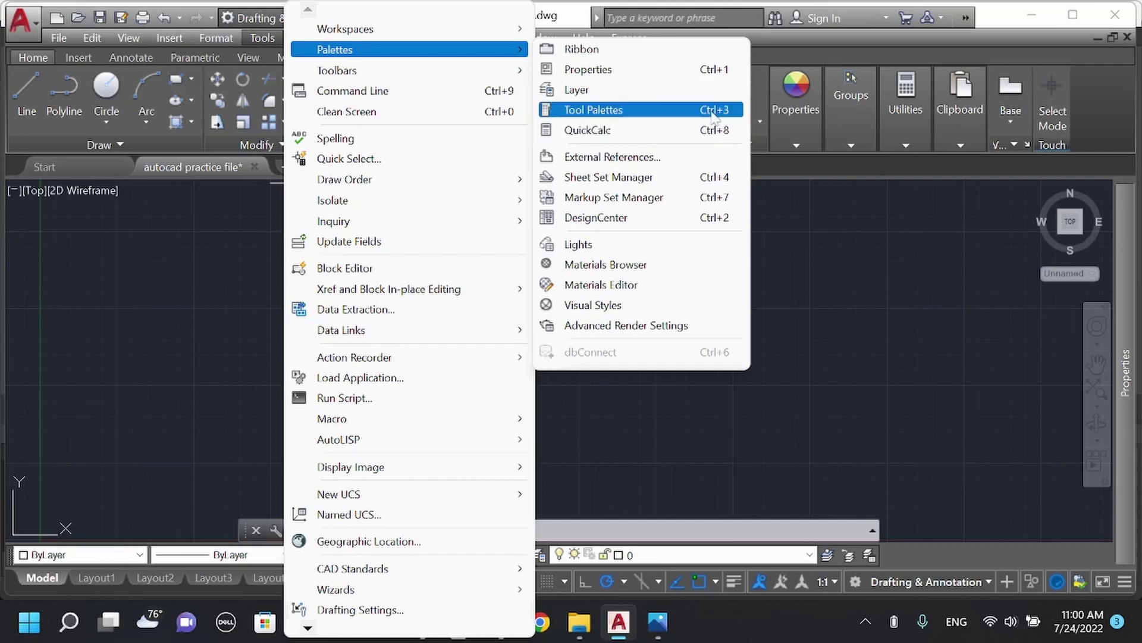
{"action": "left_click", "coordinate": [656, 114]}
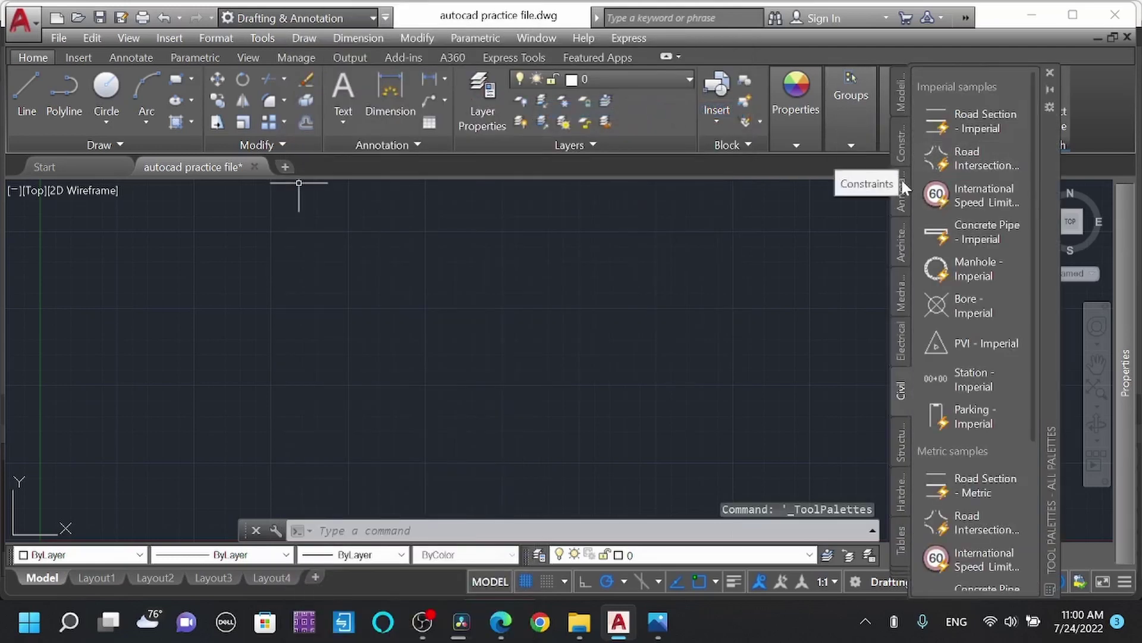
{"action": "right_click", "coordinate": [900, 580]}
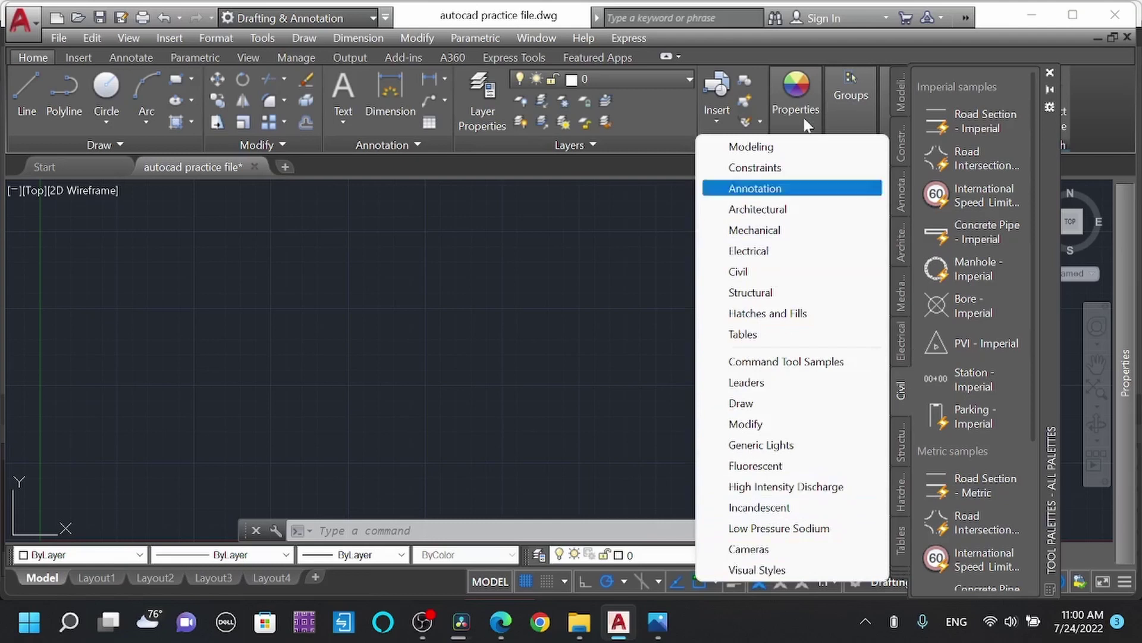
{"action": "left_click", "coordinate": [797, 209]}
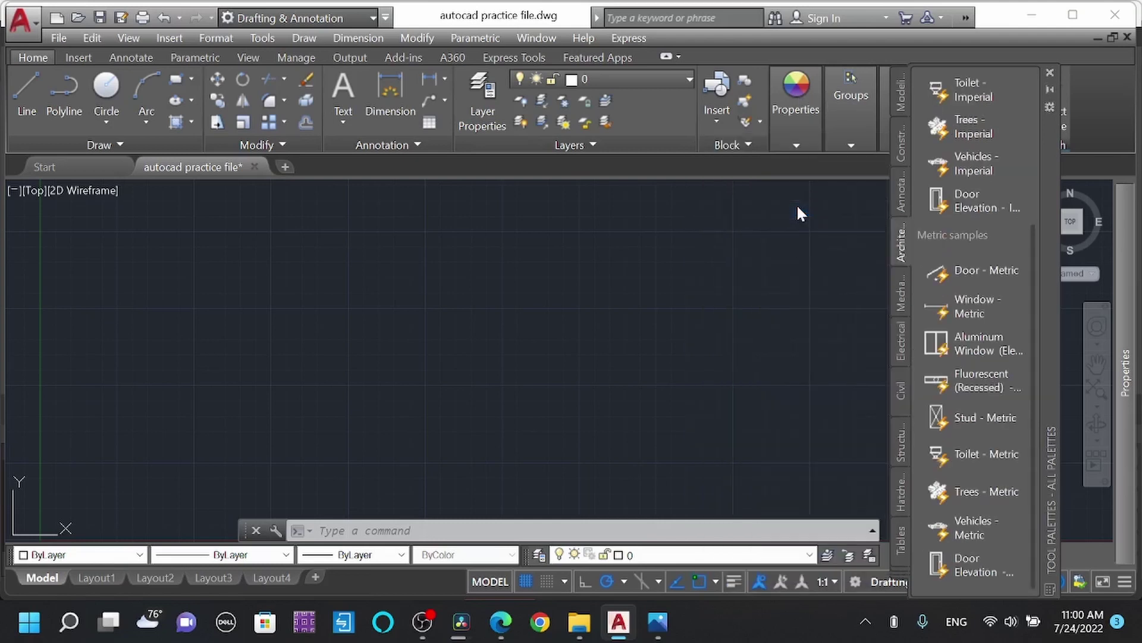
{"action": "scroll", "coordinate": [1036, 300], "scroll_direction": "up", "scroll_amount": 3}
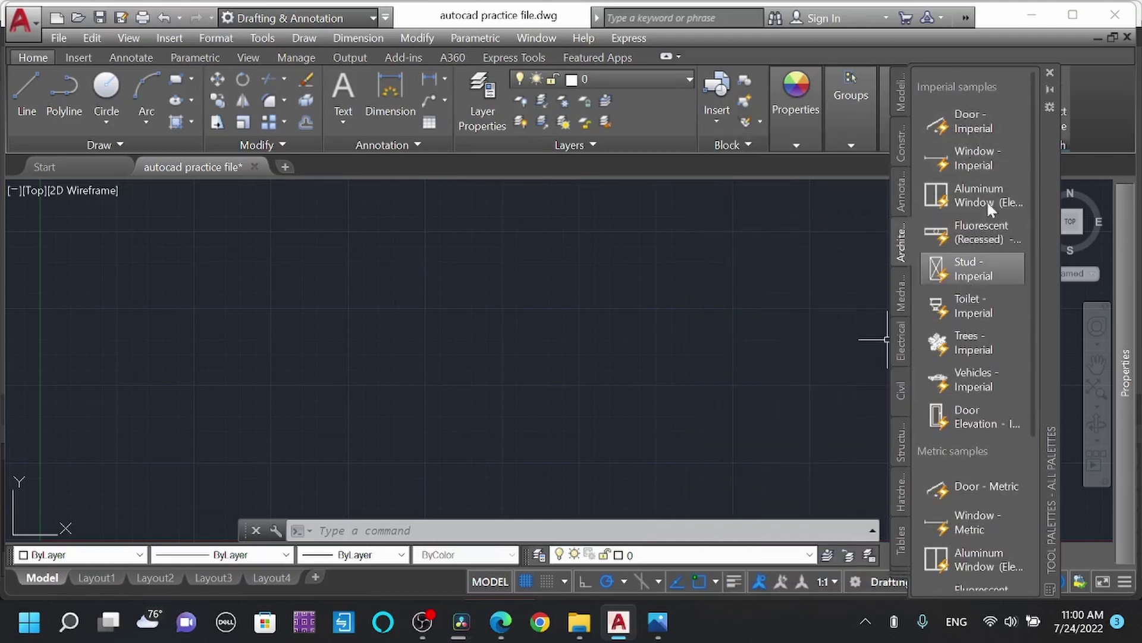
{"action": "left_click", "coordinate": [966, 124]}
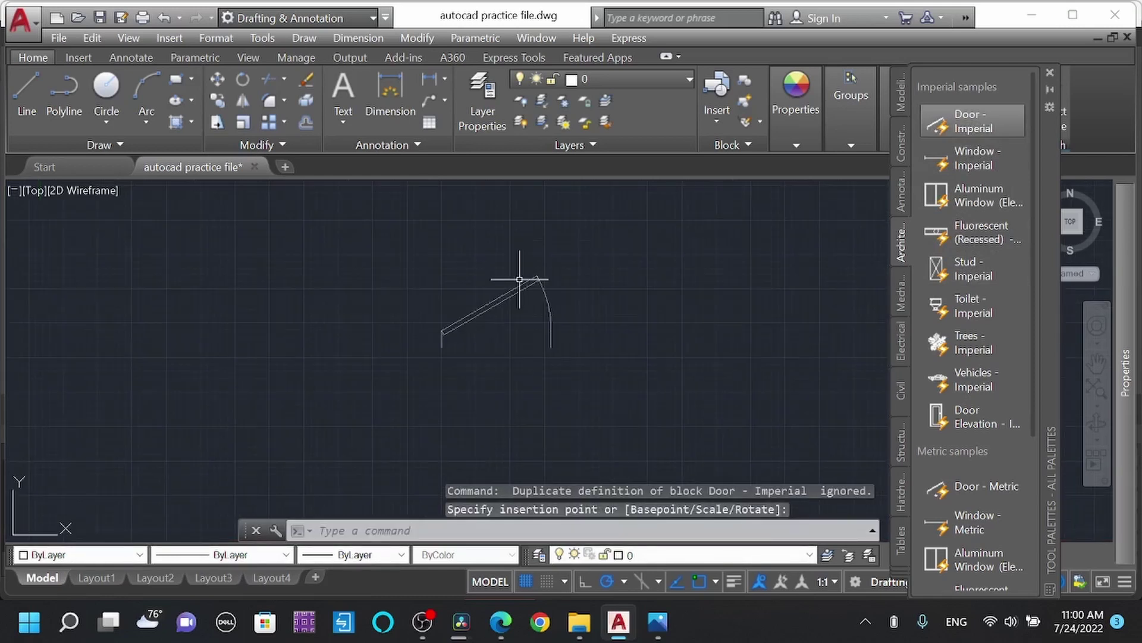
Place the Door - Imperial near the centre, try its flips, and move it down-right.
{"action": "left_click", "coordinate": [504, 318]}
{"action": "left_click", "coordinate": [445, 260]}
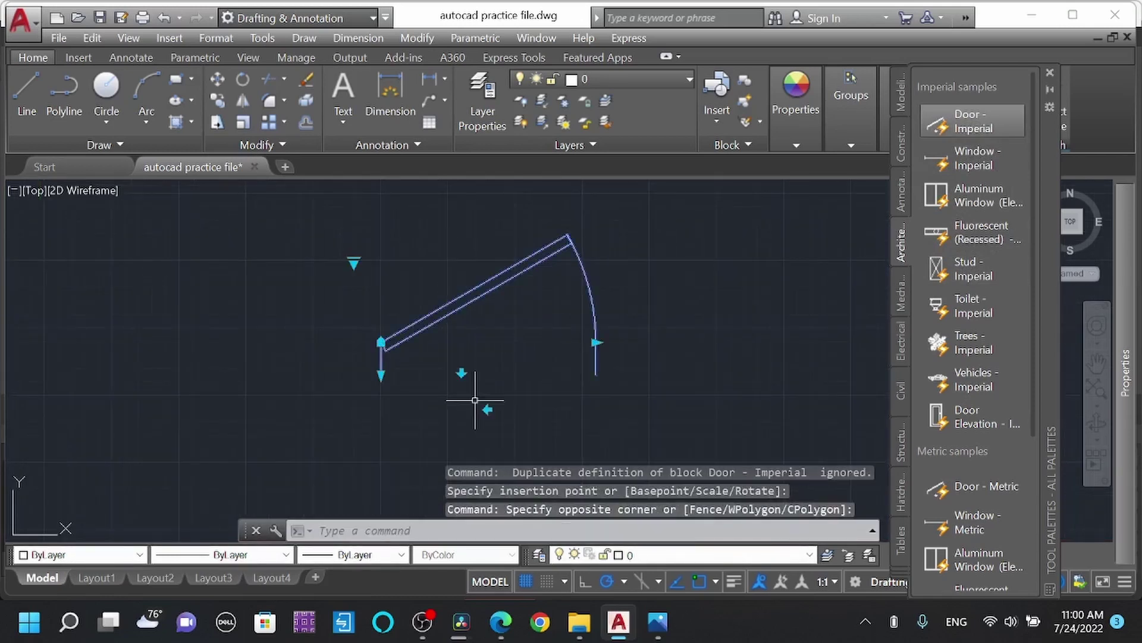
{"action": "scroll", "coordinate": [470, 266], "scroll_direction": "down", "scroll_amount": 3}
{"action": "left_click", "coordinate": [478, 343]}
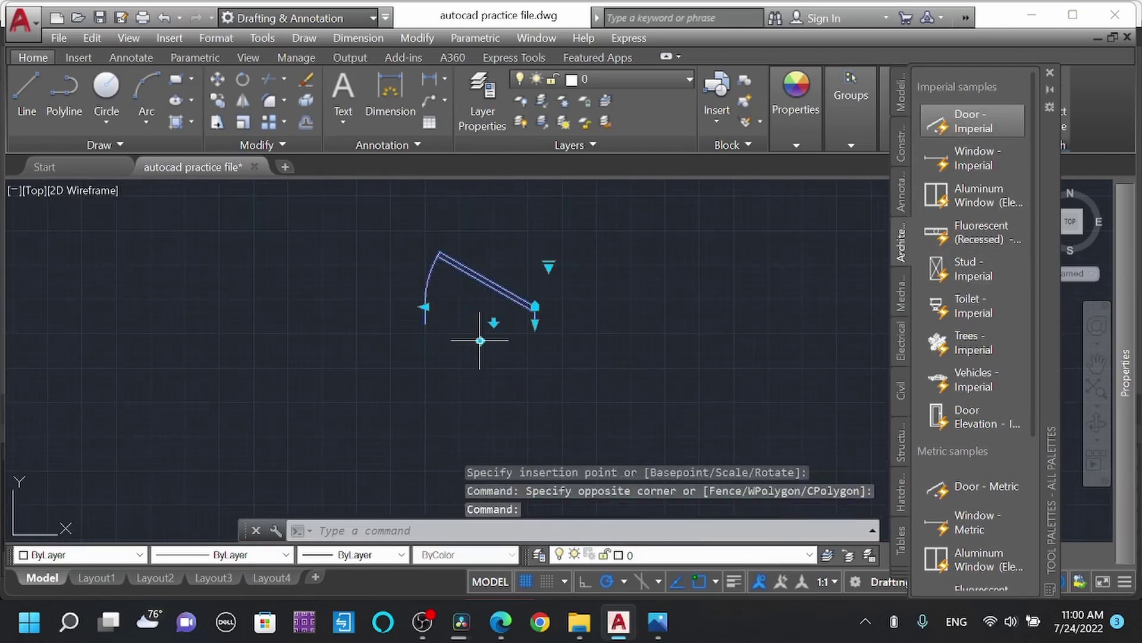
{"action": "left_click", "coordinate": [482, 343]}
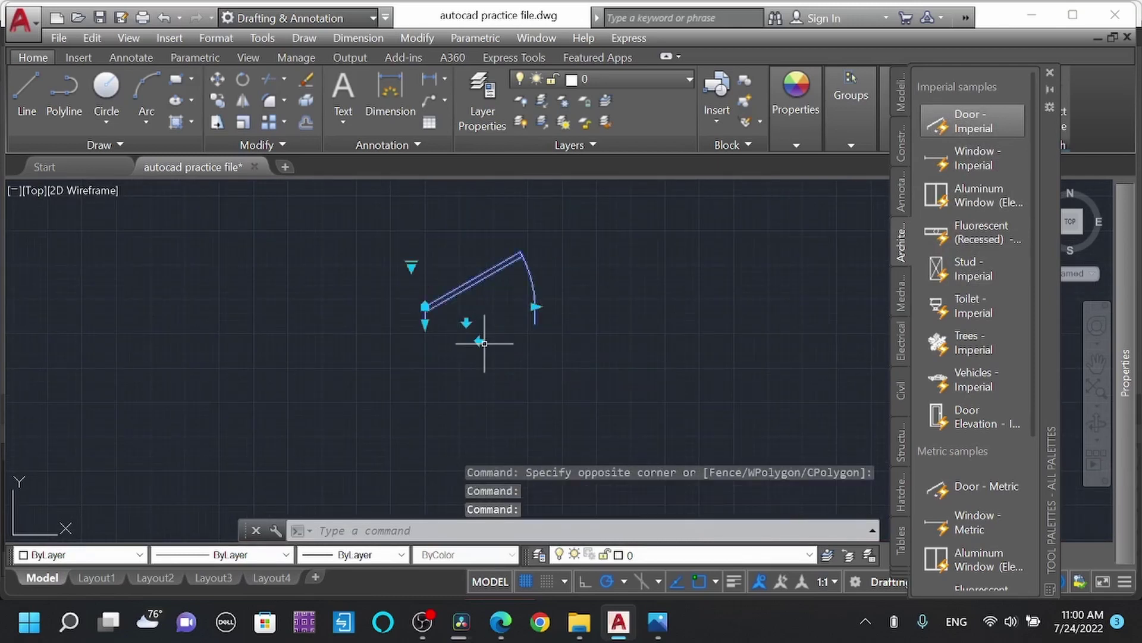
{"action": "left_click", "coordinate": [480, 341]}
{"action": "left_click", "coordinate": [480, 340]}
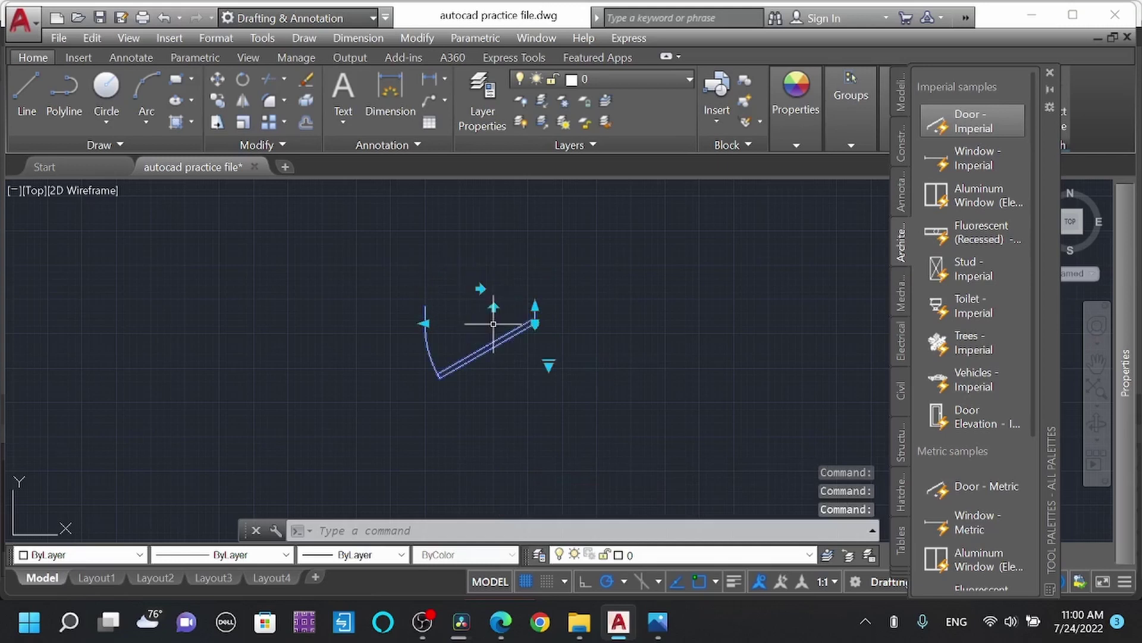
{"action": "left_click", "coordinate": [494, 296]}
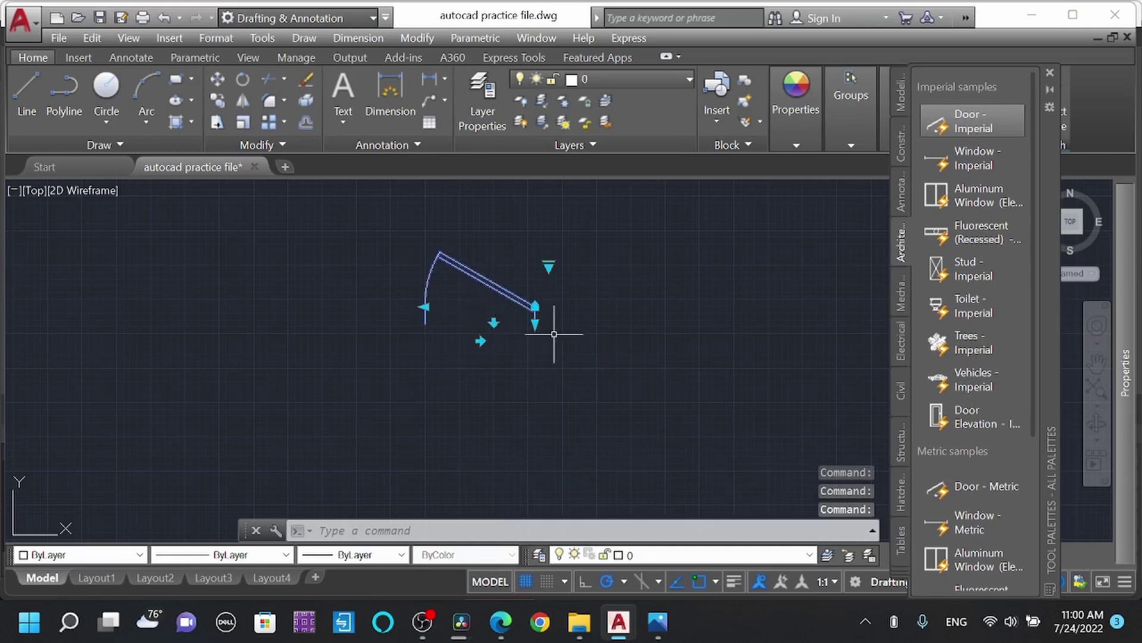
{"action": "left_click", "coordinate": [535, 306]}
{"action": "left_click", "coordinate": [610, 411]}
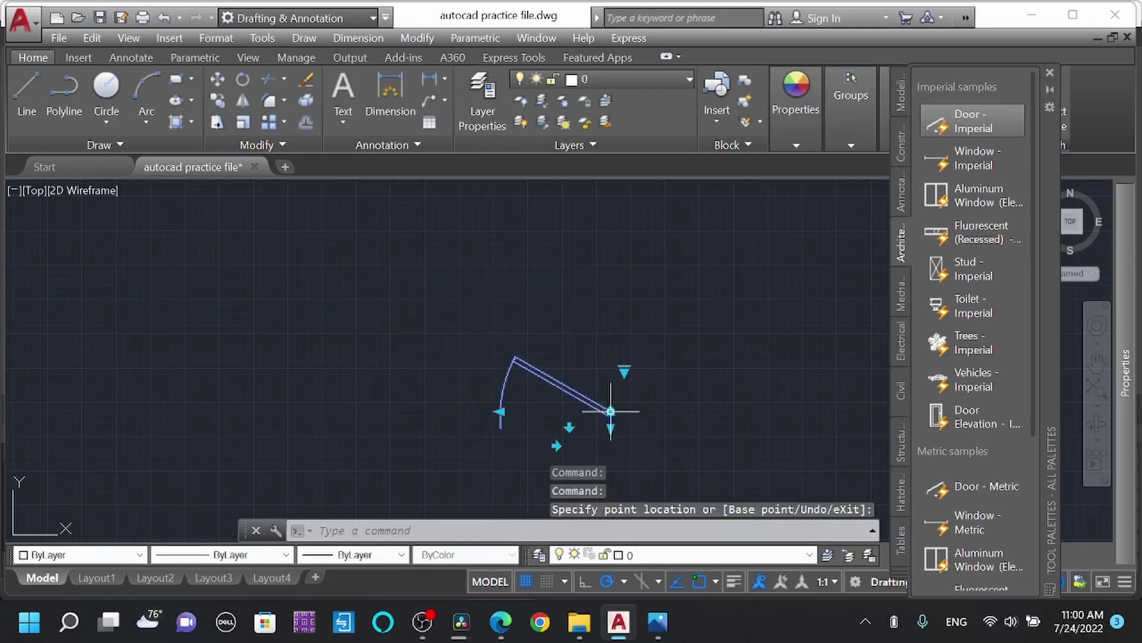
Try the door's 60°, 90° and closed angles, settling on Open 45°.
{"action": "left_click", "coordinate": [623, 370]}
{"action": "left_click", "coordinate": [688, 404]}
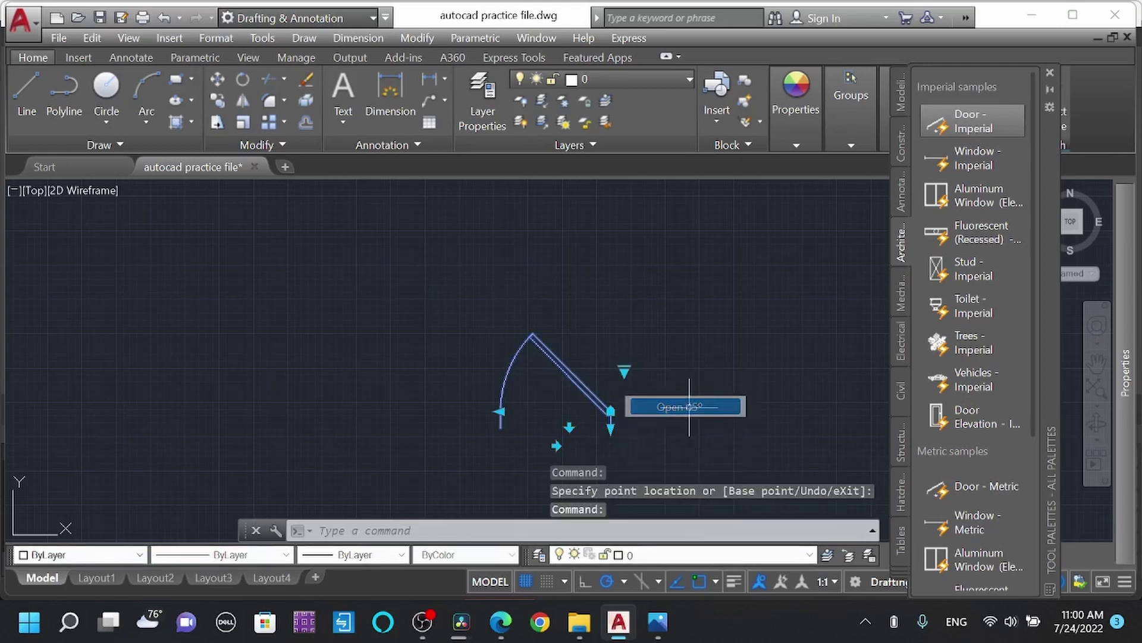
{"action": "left_click", "coordinate": [623, 370]}
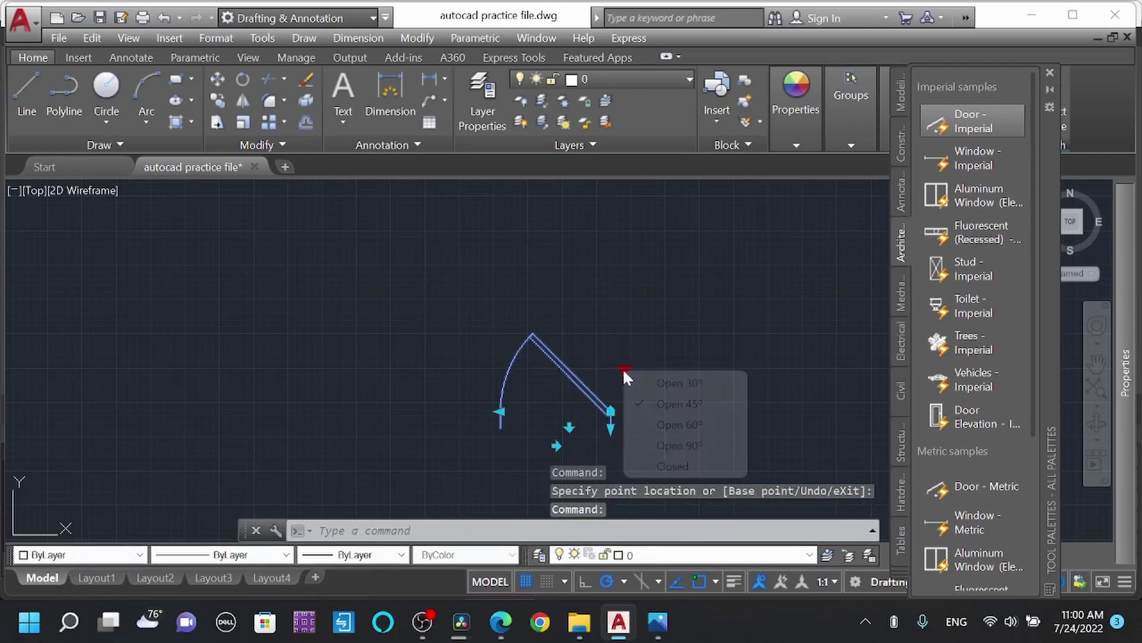
{"action": "left_click", "coordinate": [683, 427]}
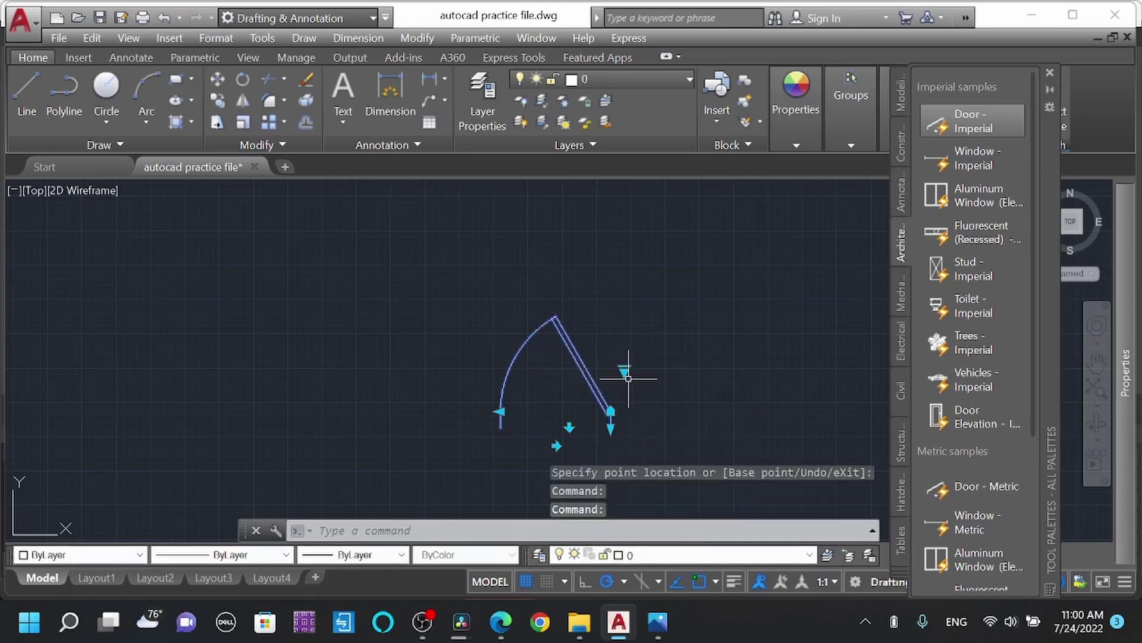
{"action": "left_click", "coordinate": [623, 370]}
{"action": "left_click", "coordinate": [684, 445]}
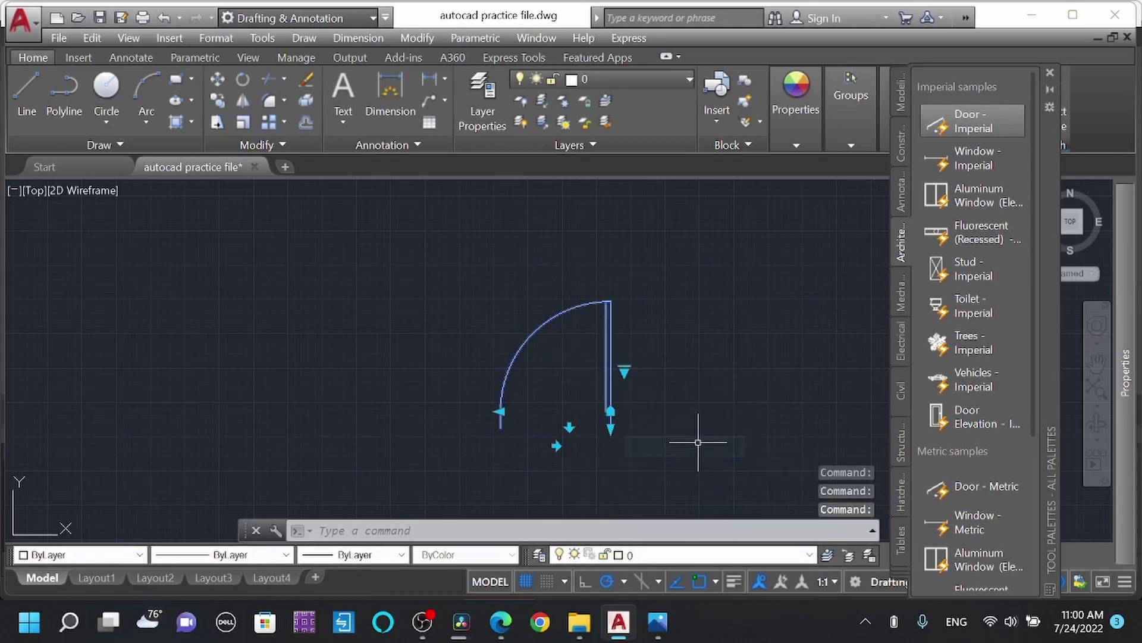
{"action": "left_click", "coordinate": [624, 370]}
{"action": "left_click", "coordinate": [693, 464]}
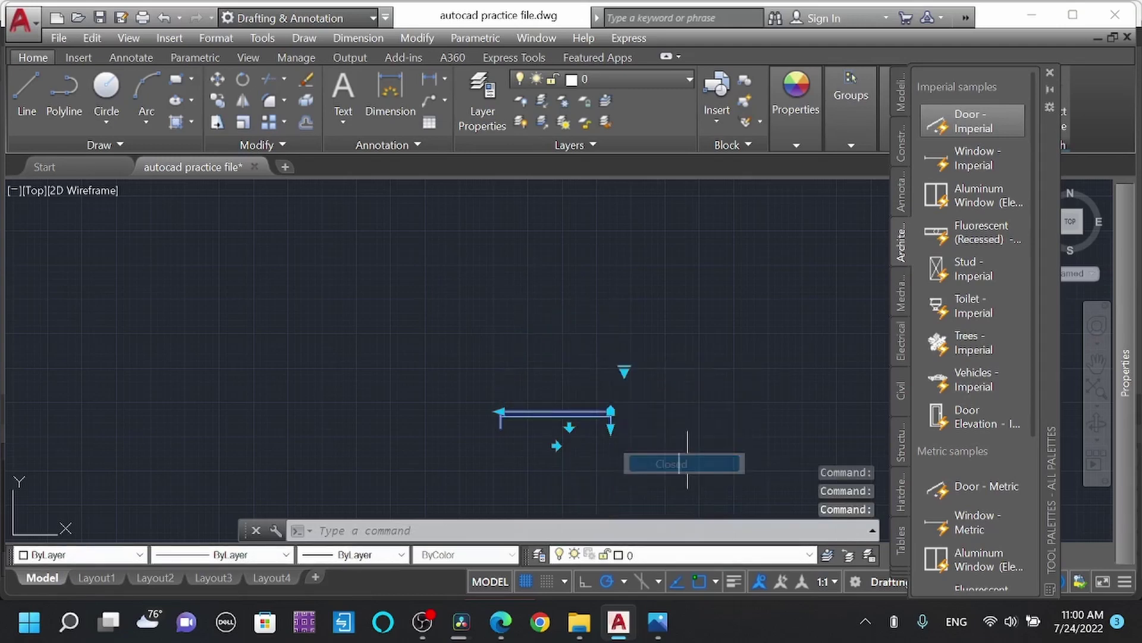
{"action": "left_click", "coordinate": [628, 372]}
{"action": "left_click", "coordinate": [686, 445]}
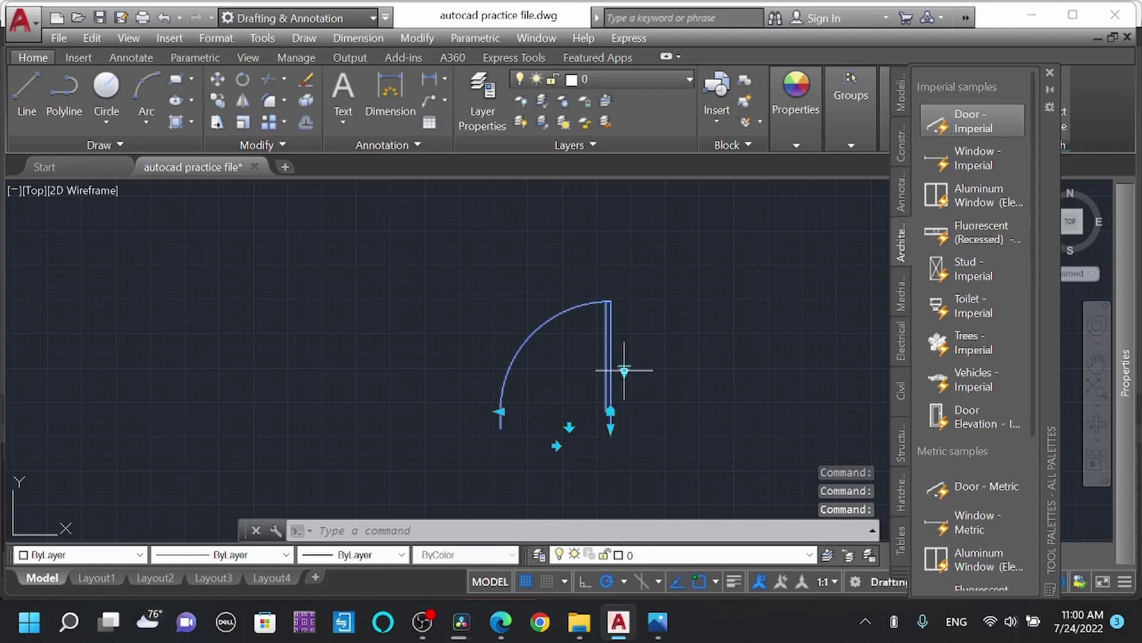
{"action": "left_click", "coordinate": [623, 370]}
{"action": "left_click", "coordinate": [708, 406]}
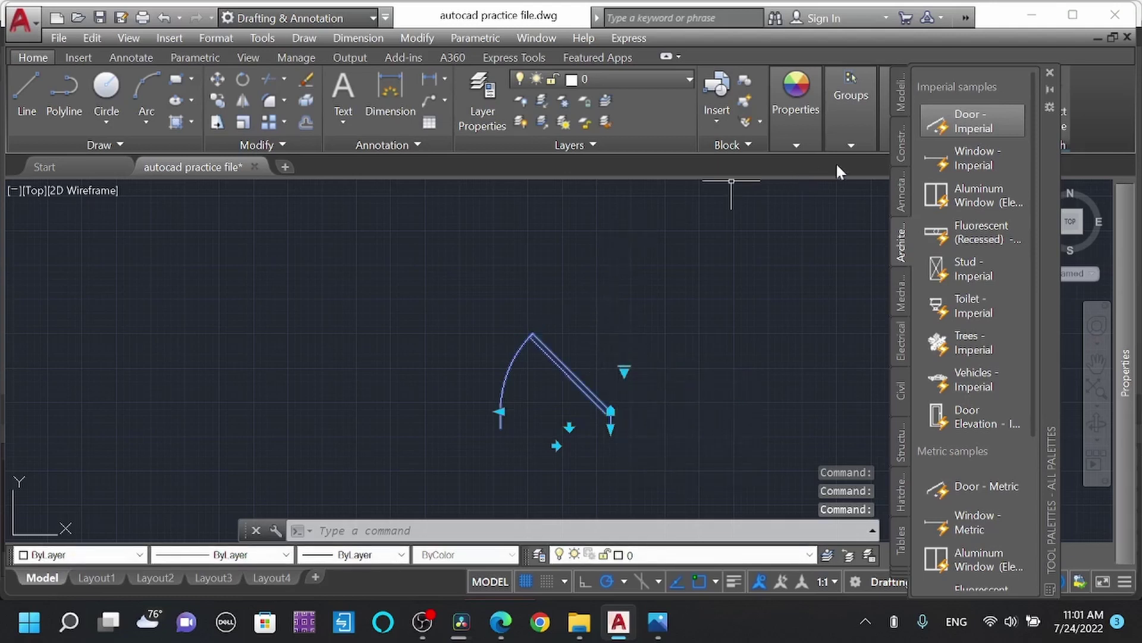
Place a Window - Imperial above the door, flipped left, plus an Aluminum Window elevation upper right.
{"action": "left_click", "coordinate": [973, 157]}
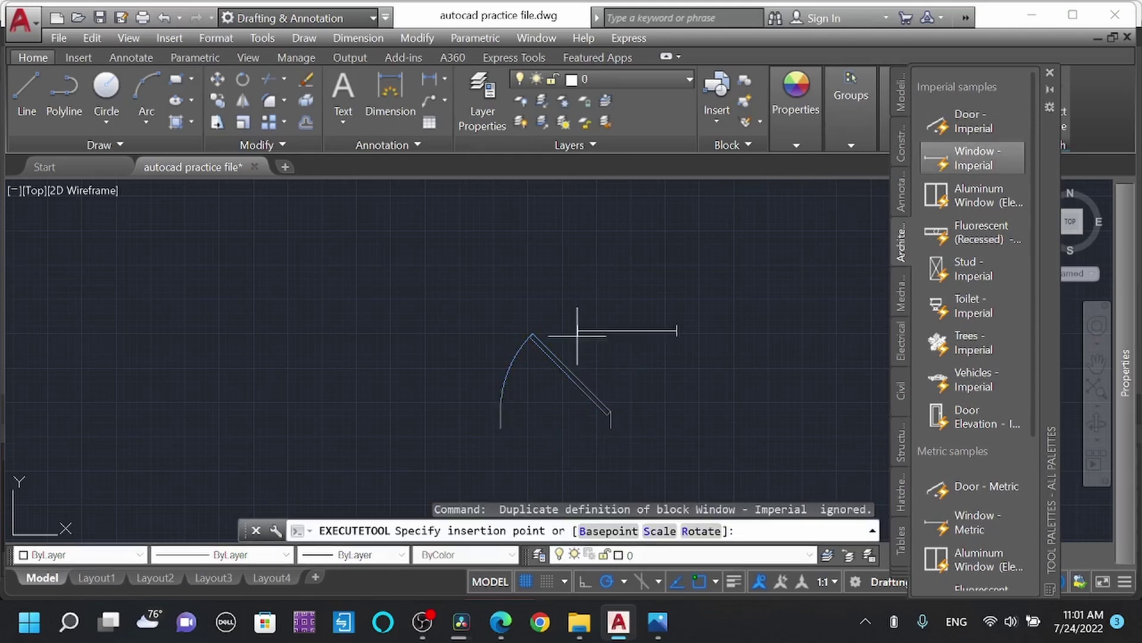
{"action": "left_click", "coordinate": [699, 304]}
{"action": "left_click", "coordinate": [663, 263]}
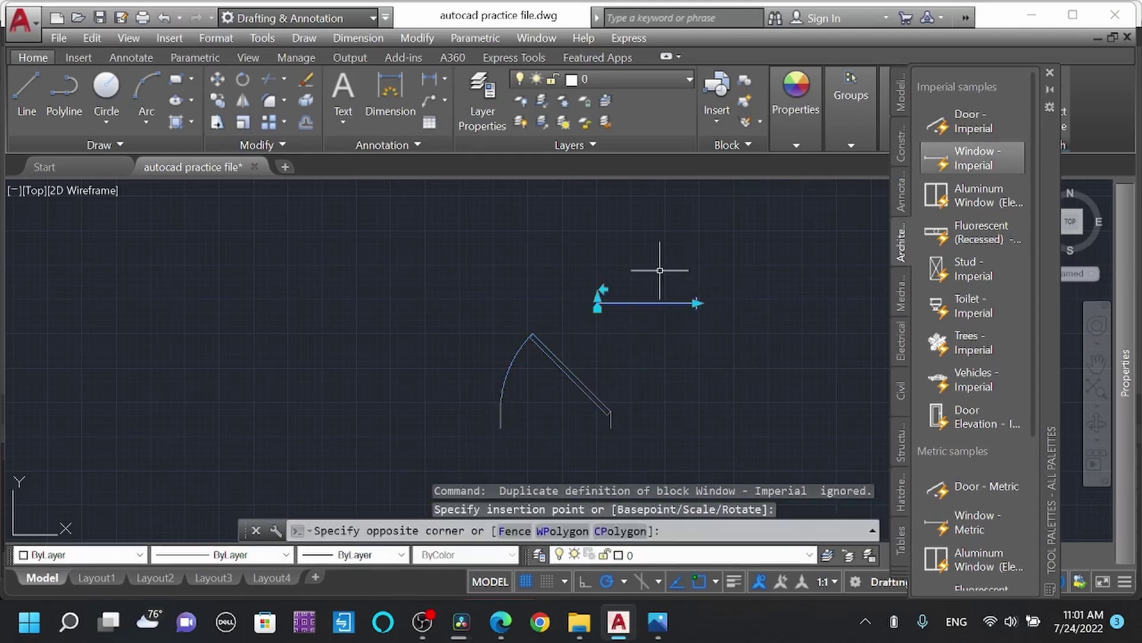
{"action": "left_click", "coordinate": [635, 315]}
{"action": "scroll", "coordinate": [635, 314], "scroll_direction": "up", "scroll_amount": 2}
{"action": "left_click", "coordinate": [592, 286]}
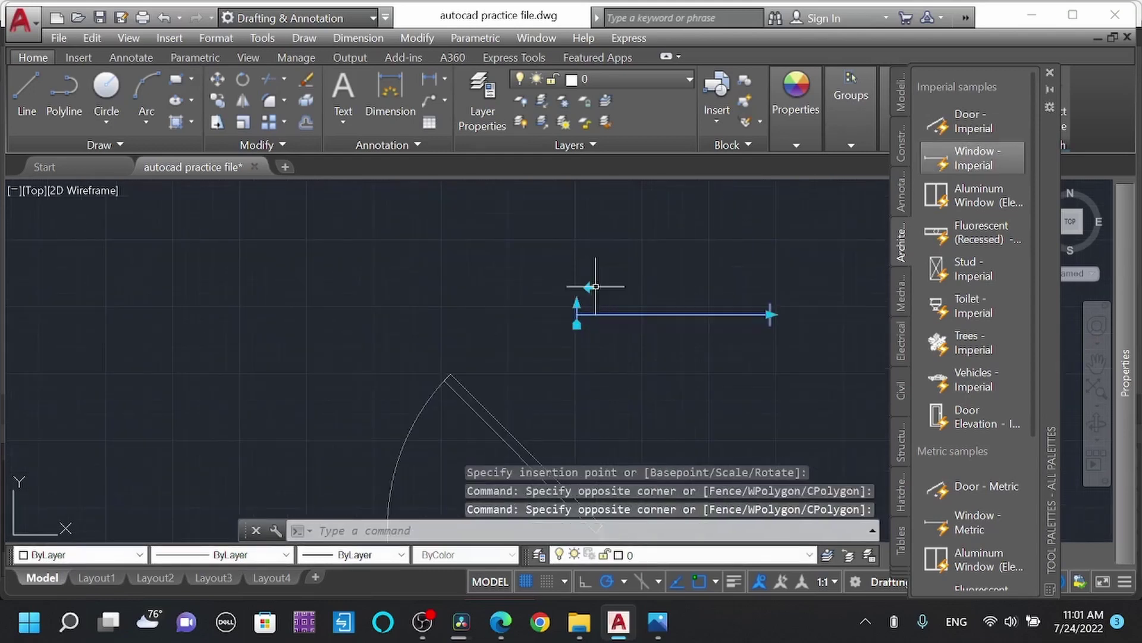
{"action": "left_click", "coordinate": [584, 290]}
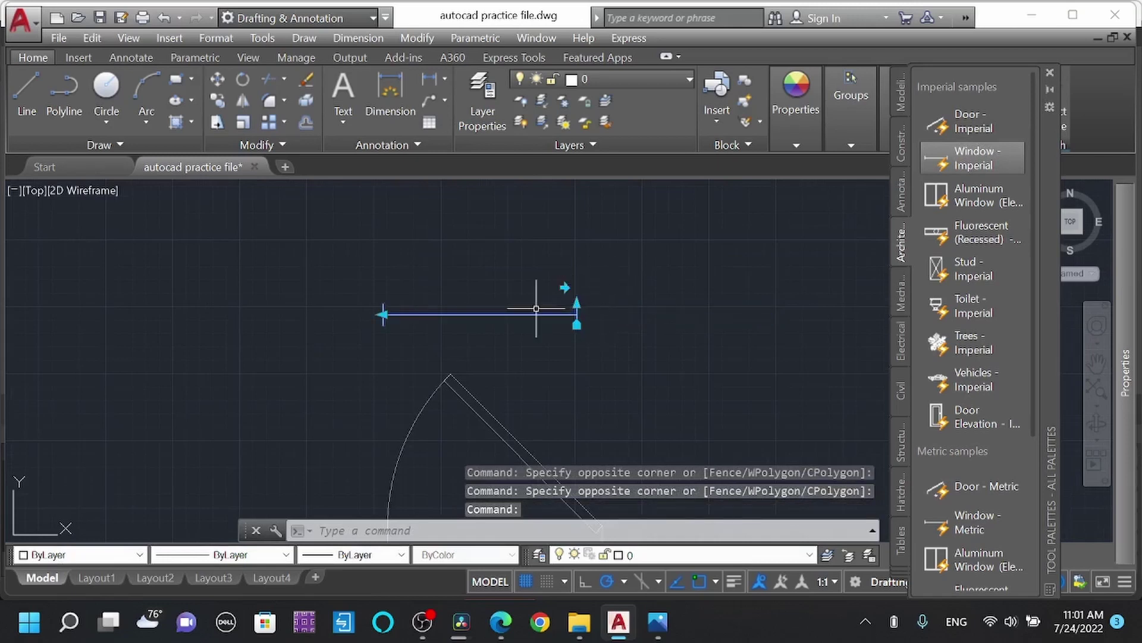
{"action": "left_click", "coordinate": [383, 314]}
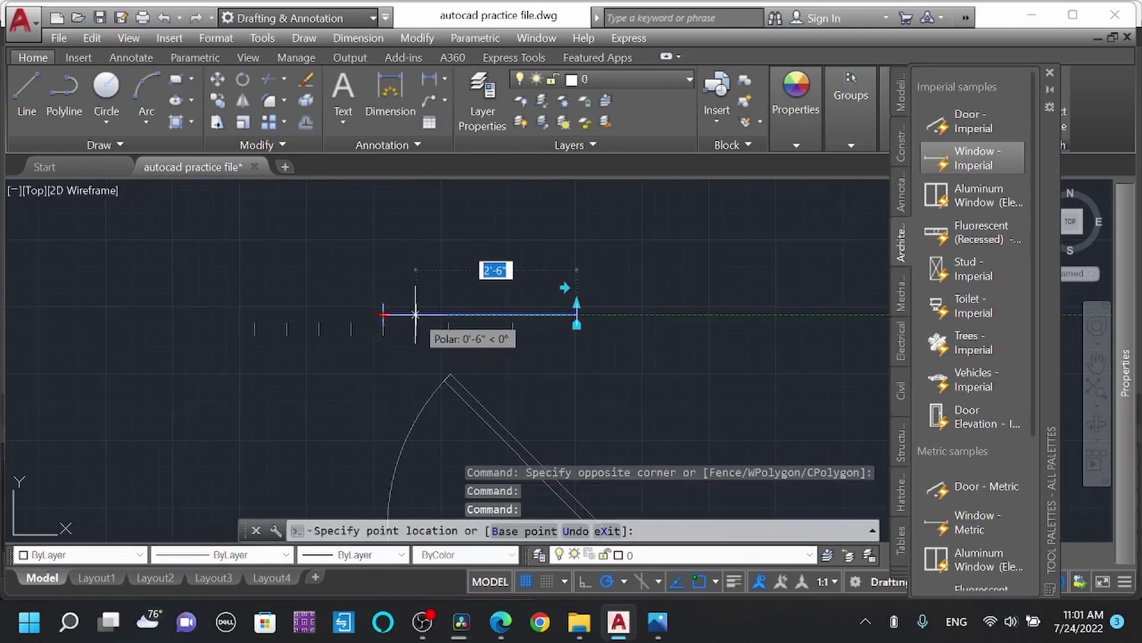
{"action": "left_click", "coordinate": [972, 195]}
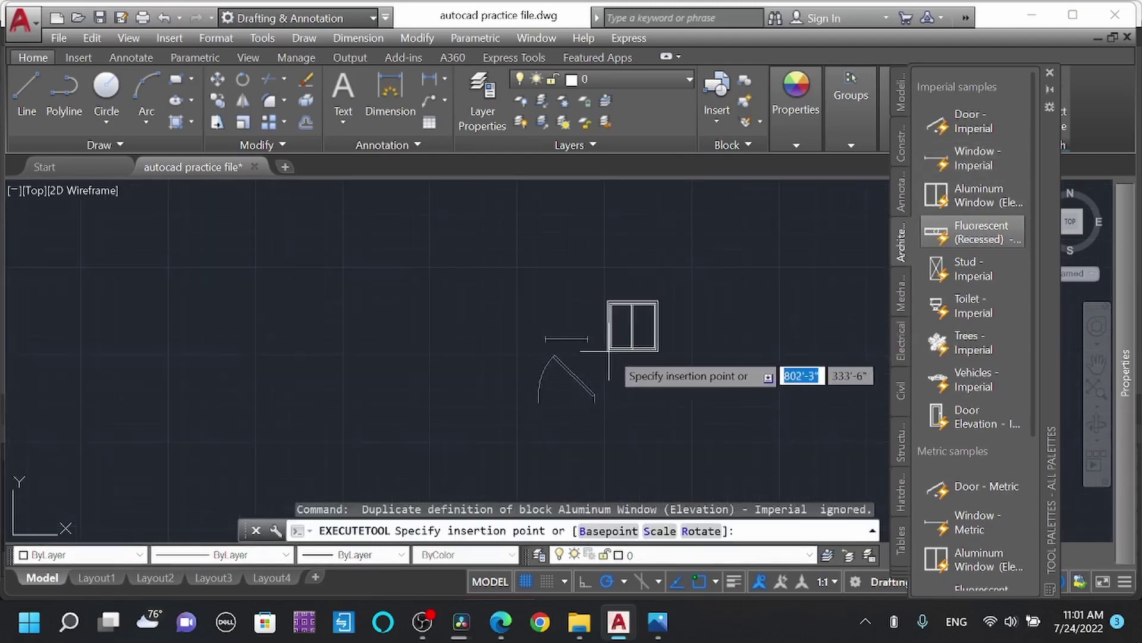
{"action": "left_click", "coordinate": [616, 335]}
{"action": "scroll", "coordinate": [657, 324], "scroll_direction": "down", "scroll_amount": 2}
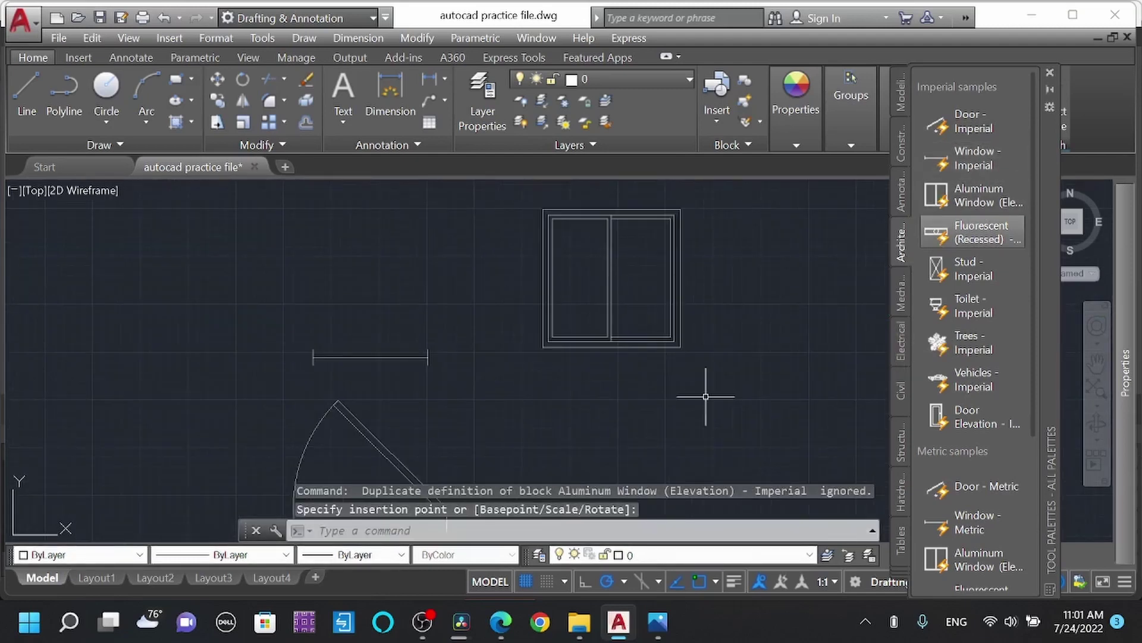
{"action": "scroll", "coordinate": [657, 317], "scroll_direction": "down", "scroll_amount": 2}
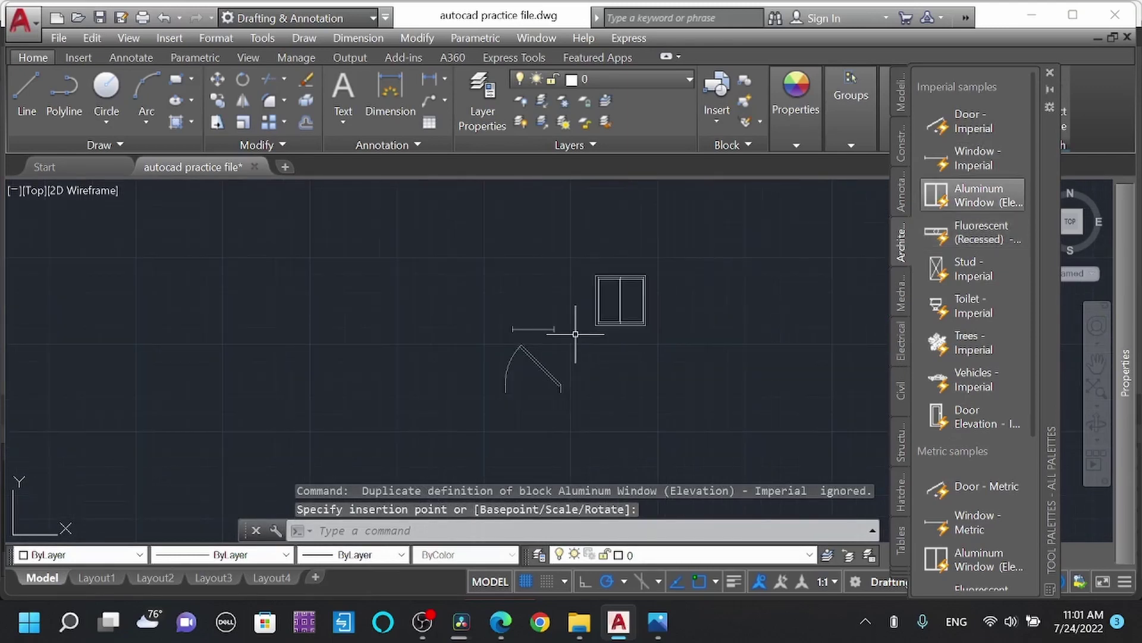
{"action": "scroll", "coordinate": [604, 334], "scroll_direction": "up", "scroll_amount": 2}
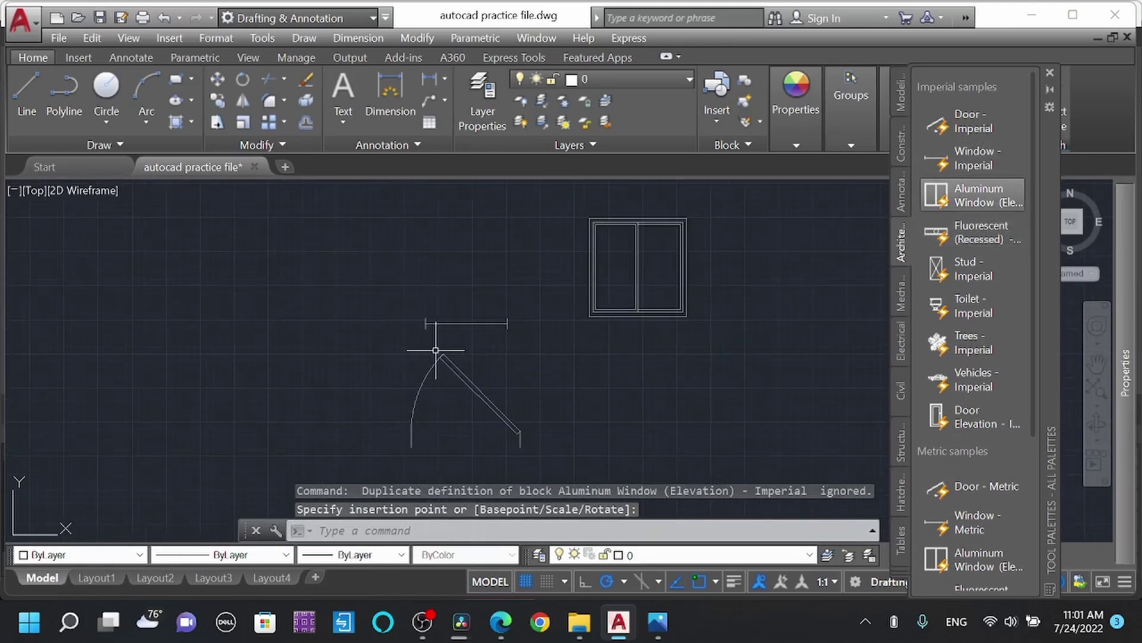
{"action": "scroll", "coordinate": [437, 350], "scroll_direction": "down", "scroll_amount": 1}
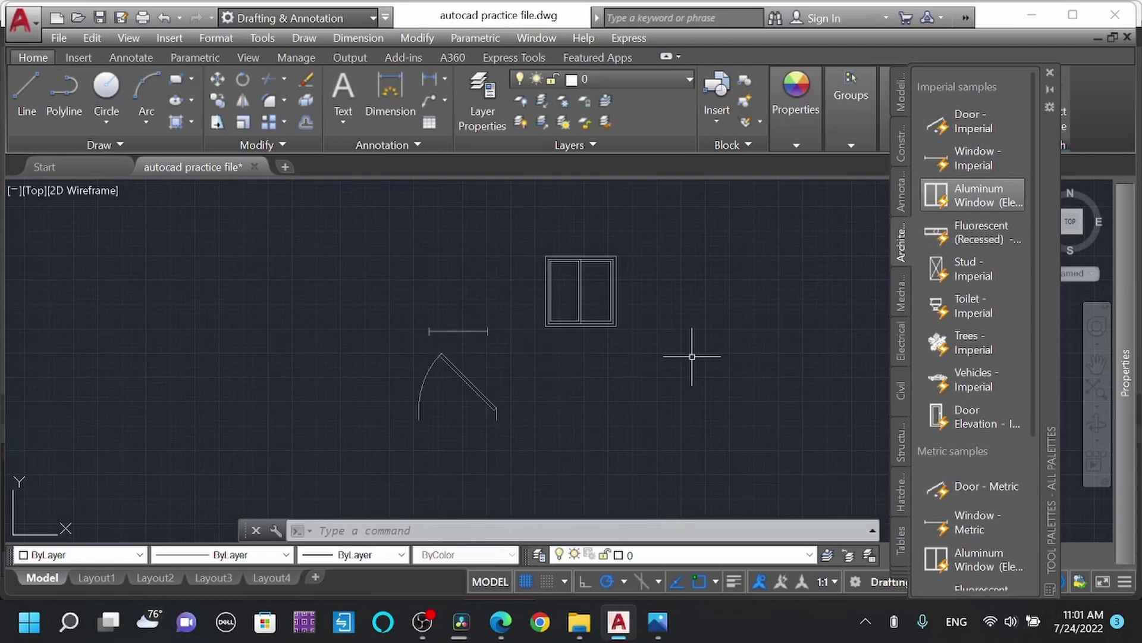
Insert a Toilet - Imperial block below the windows, beside the door swing.
{"action": "left_click", "coordinate": [983, 230]}
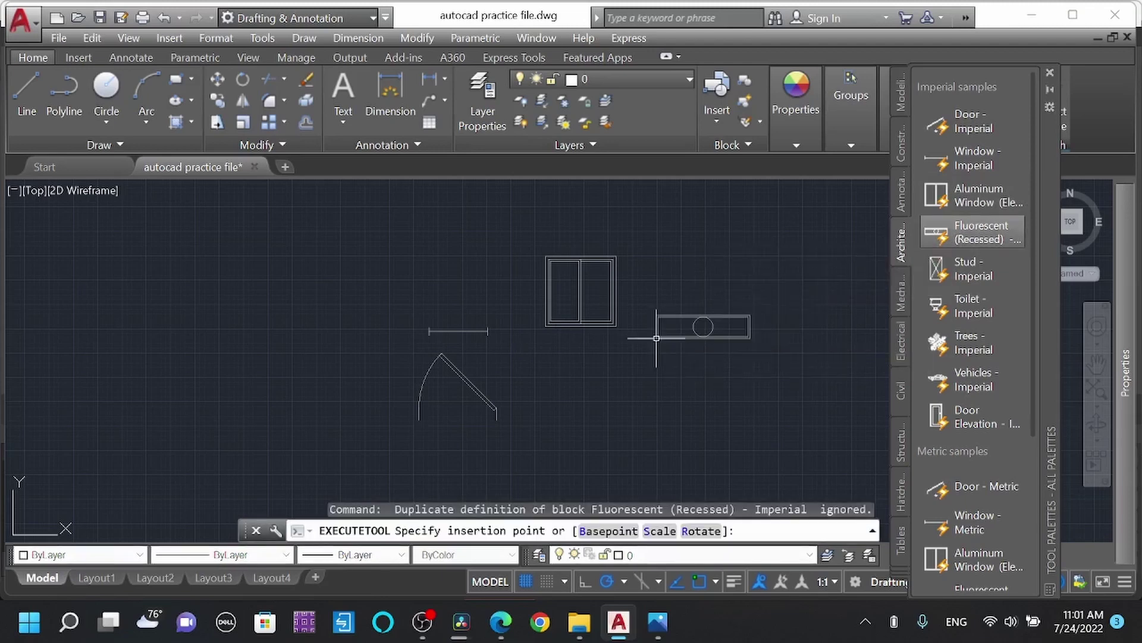
{"action": "left_click", "coordinate": [970, 316]}
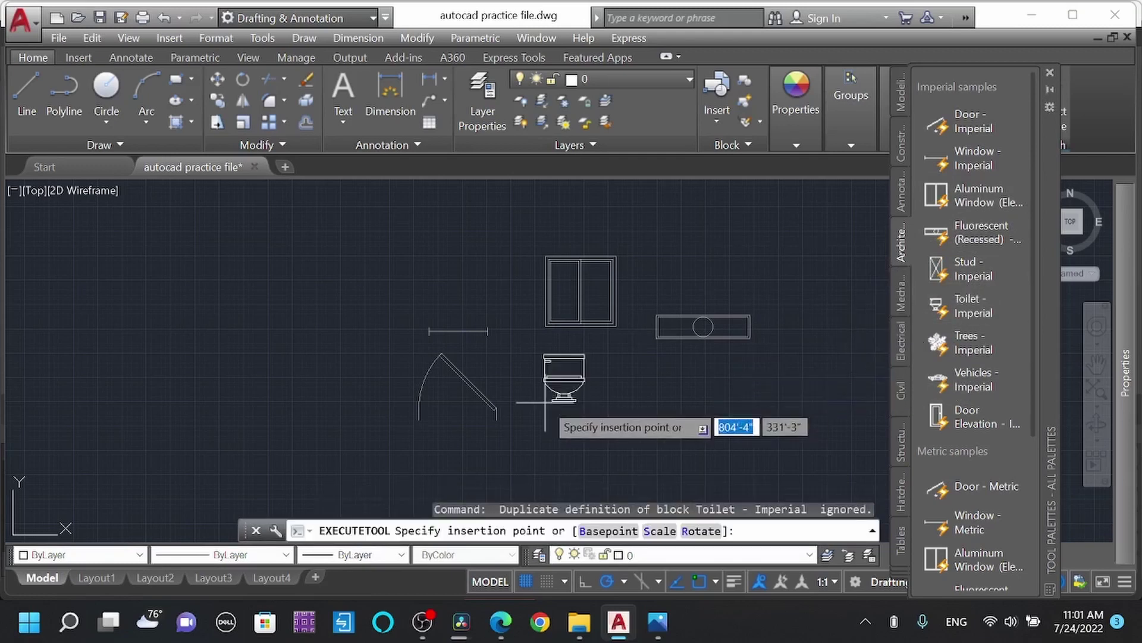
{"action": "left_click", "coordinate": [574, 417]}
{"action": "scroll", "coordinate": [574, 420], "scroll_direction": "up", "scroll_amount": 5}
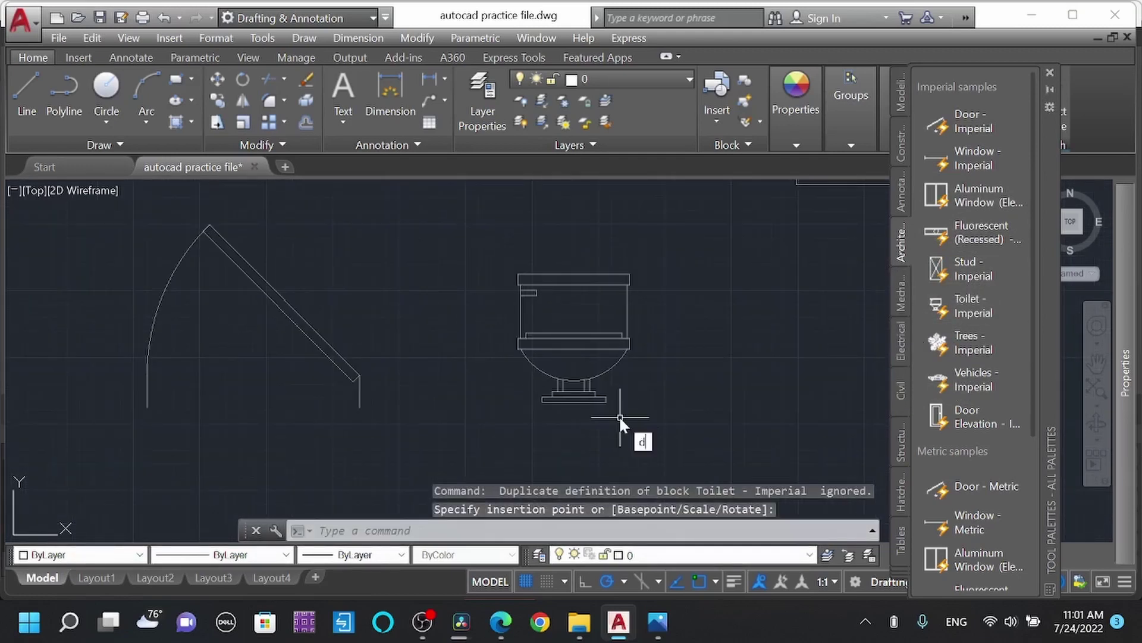
{"action": "type", "text": "dli"}
{"action": "key", "text": "Return"}
Dimension the toilet's heights: 2' on the right and 1'-1" on the left.
{"action": "left_click", "coordinate": [575, 399]}
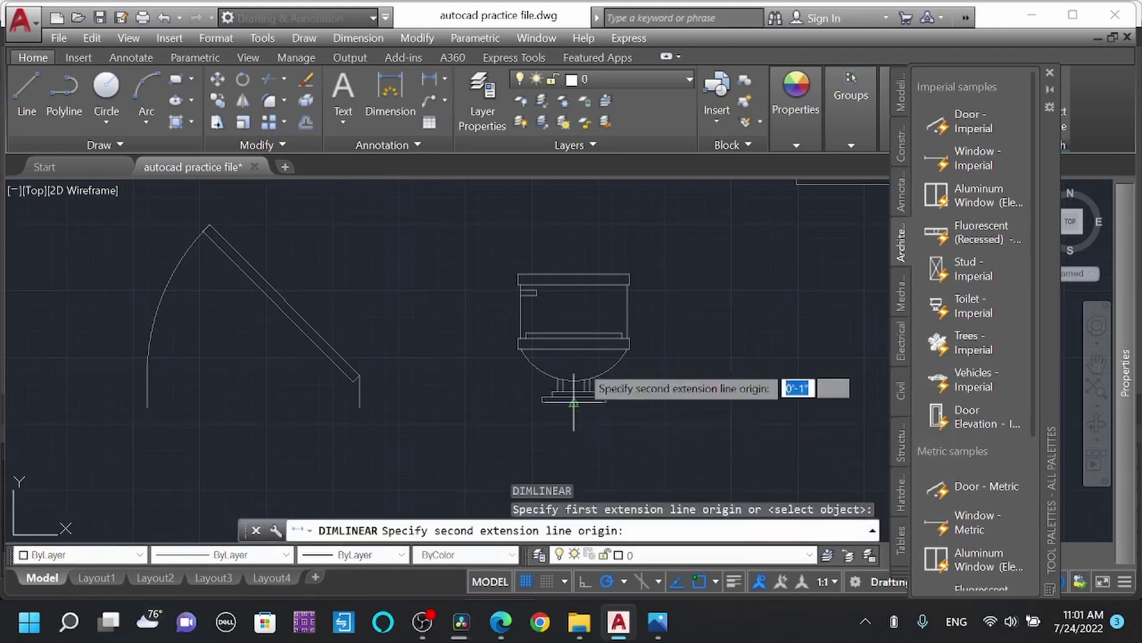
{"action": "left_click", "coordinate": [574, 274]}
{"action": "left_click", "coordinate": [712, 321]}
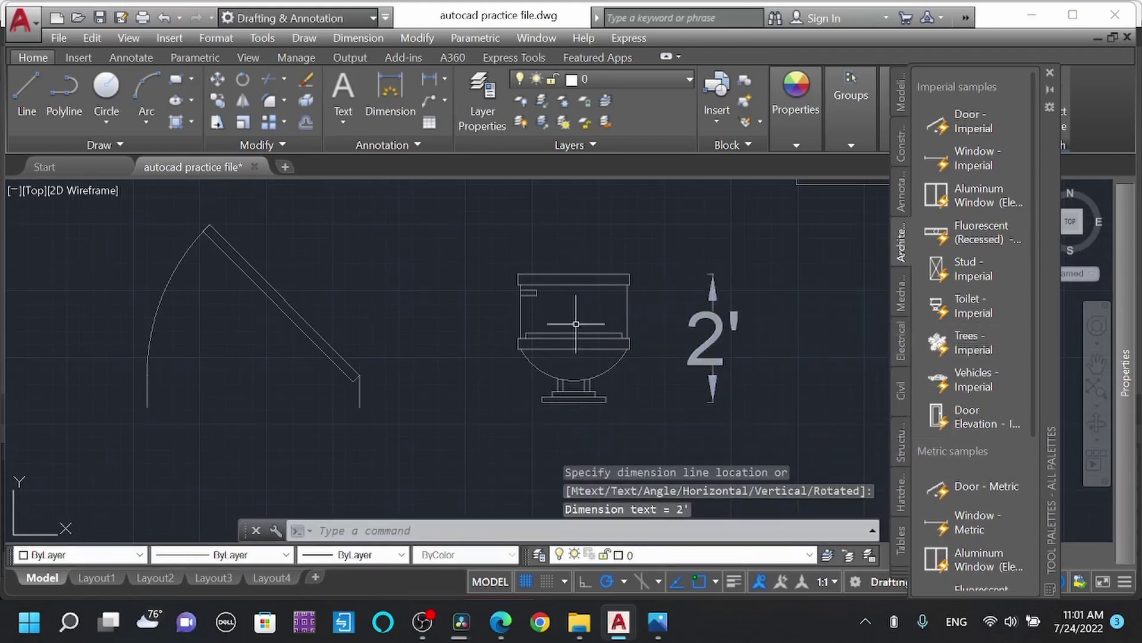
{"action": "key", "text": "Return"}
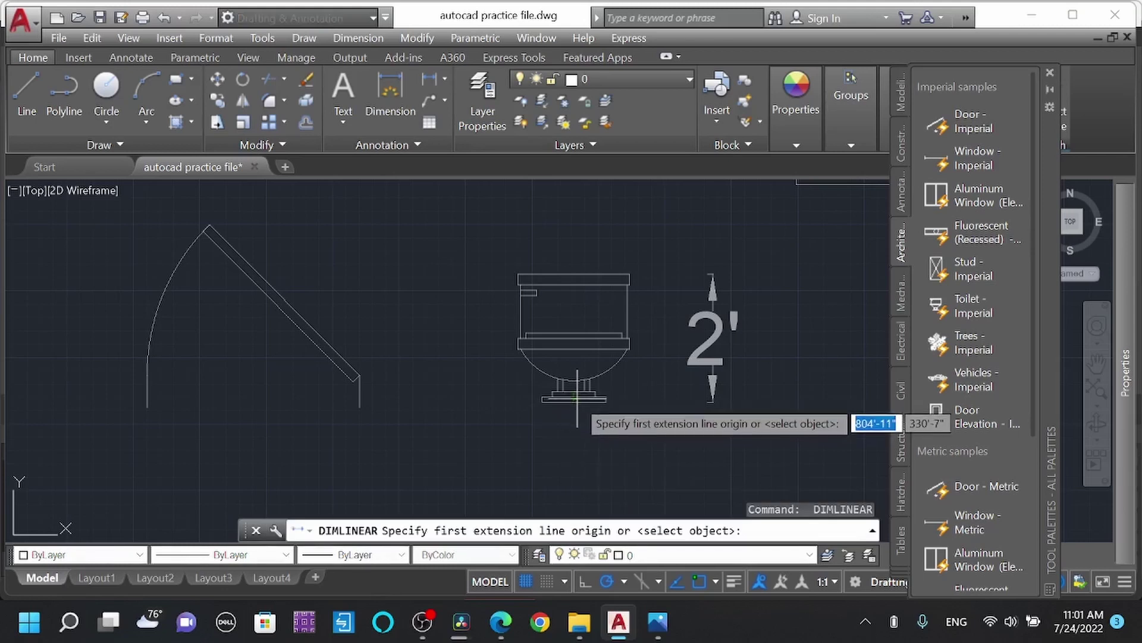
{"action": "left_click", "coordinate": [574, 400]}
{"action": "left_click", "coordinate": [573, 334]}
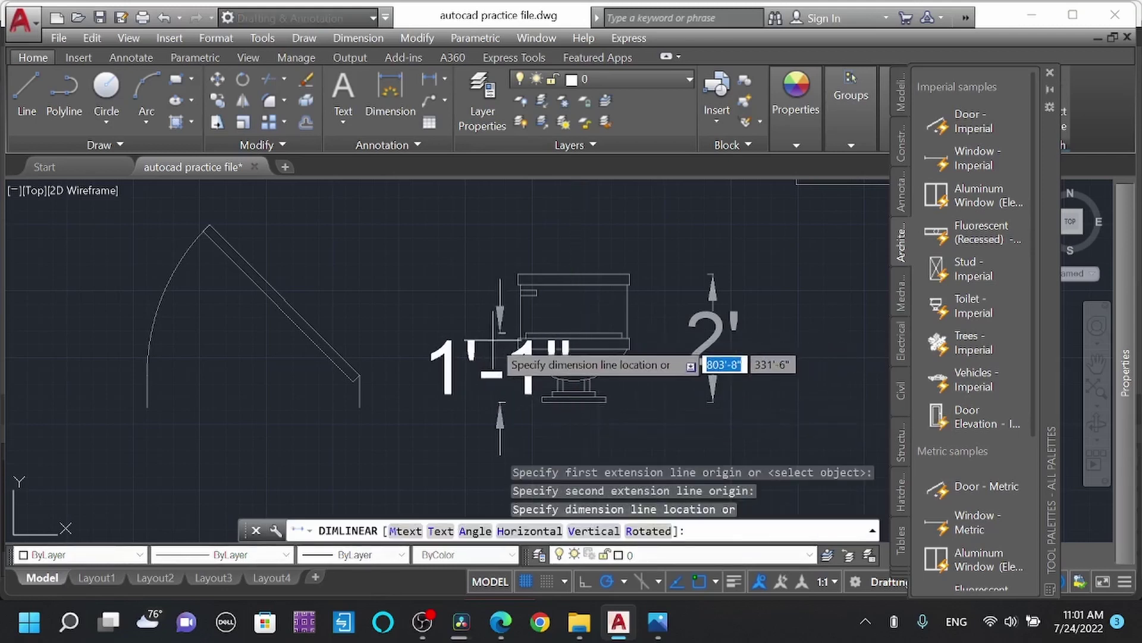
{"action": "left_click", "coordinate": [430, 349]}
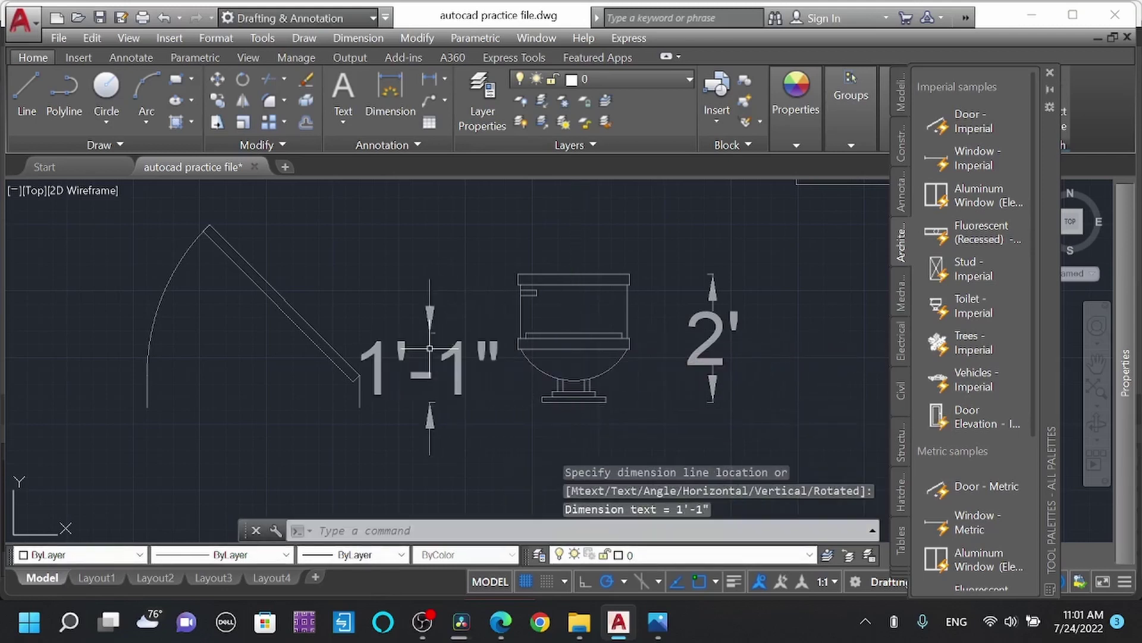
{"action": "scroll", "coordinate": [464, 339], "scroll_direction": "down", "scroll_amount": 3}
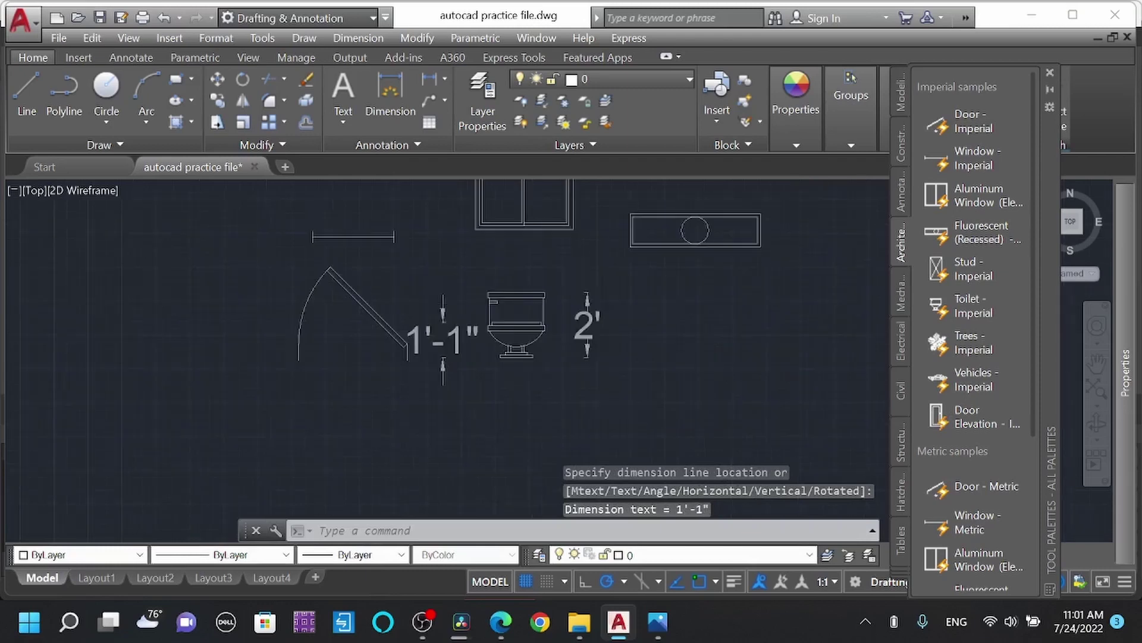
{"action": "scroll", "coordinate": [500, 330], "scroll_direction": "down", "scroll_amount": 2}
{"action": "scroll", "coordinate": [522, 317], "scroll_direction": "up", "scroll_amount": 3}
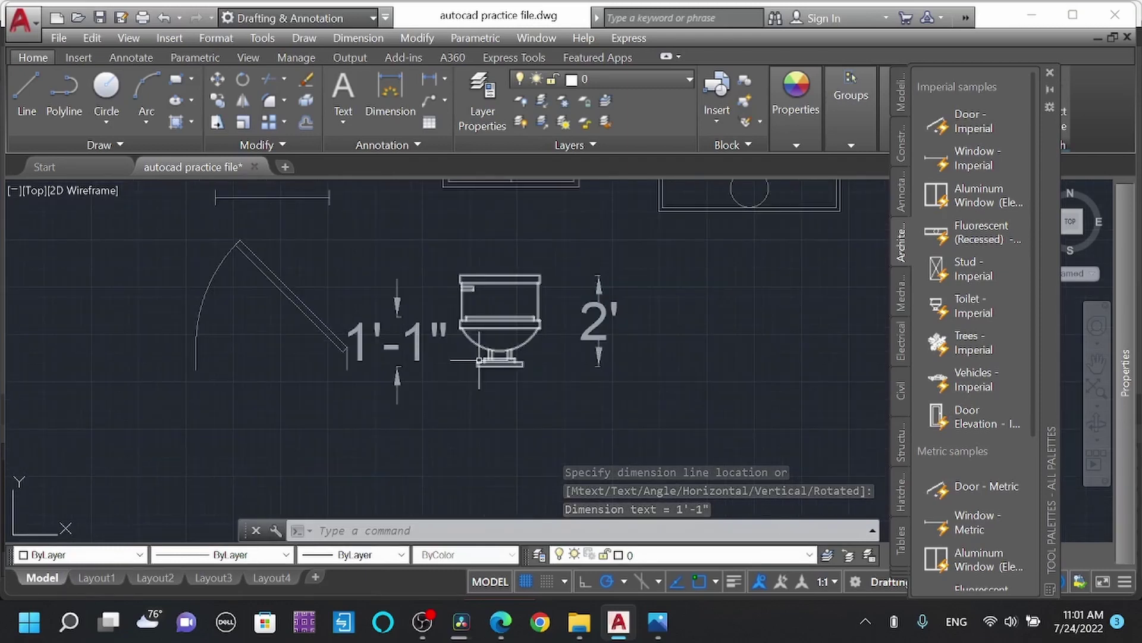
{"action": "scroll", "coordinate": [486, 357], "scroll_direction": "down", "scroll_amount": 1}
{"action": "scroll", "coordinate": [500, 348], "scroll_direction": "up", "scroll_amount": 3}
{"action": "scroll", "coordinate": [509, 340], "scroll_direction": "down", "scroll_amount": 3}
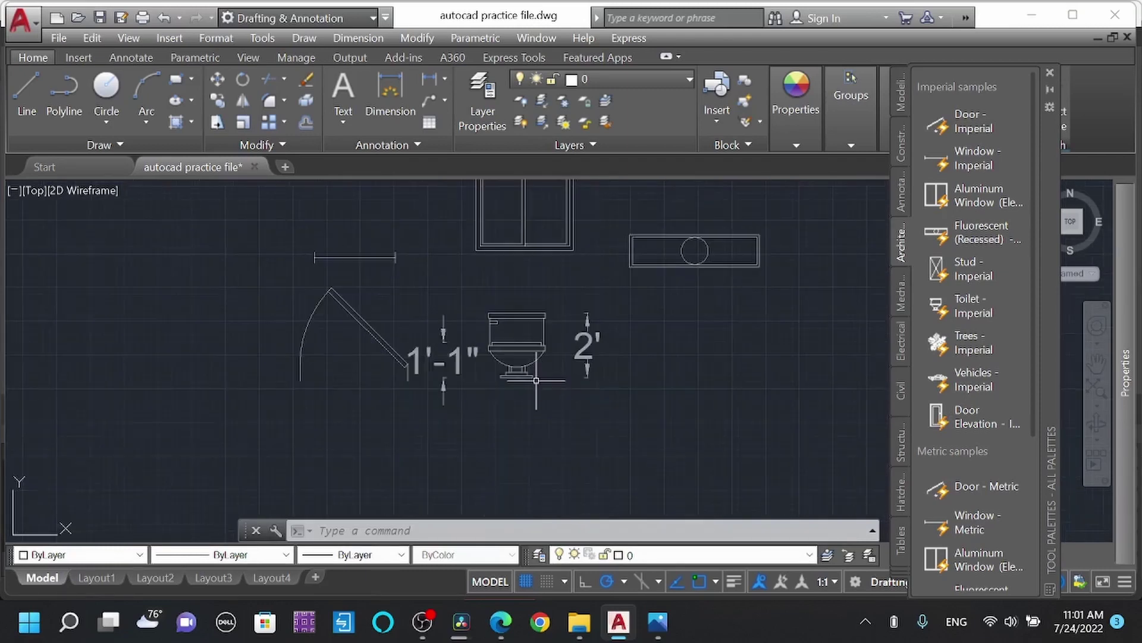
{"action": "scroll", "coordinate": [518, 329], "scroll_direction": "up", "scroll_amount": 1}
{"action": "type", "text": "DLI"}
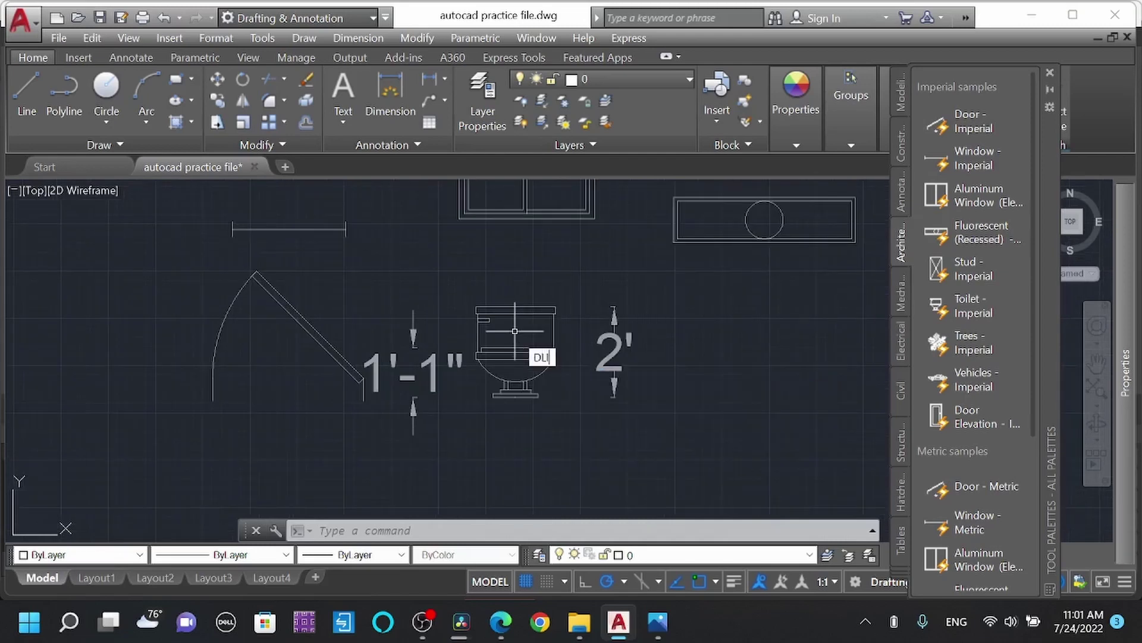
Add the 1'-9" tank width dimension above the toilet.
{"action": "key", "text": "Return"}
{"action": "left_click", "coordinate": [476, 307]}
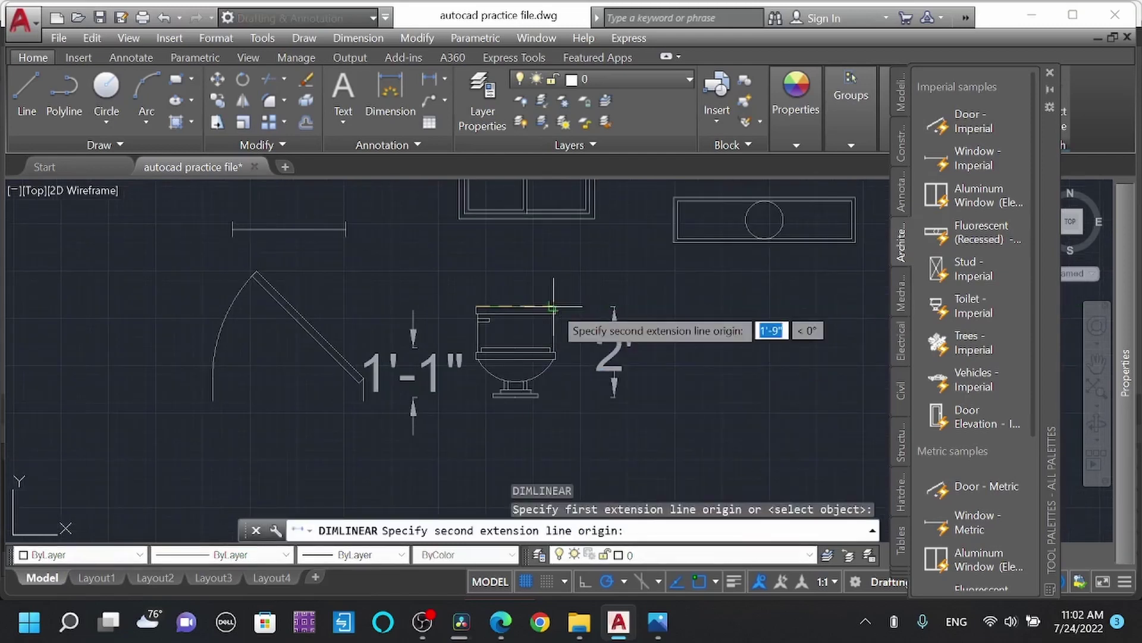
{"action": "left_click", "coordinate": [551, 307]}
{"action": "left_click", "coordinate": [553, 285]}
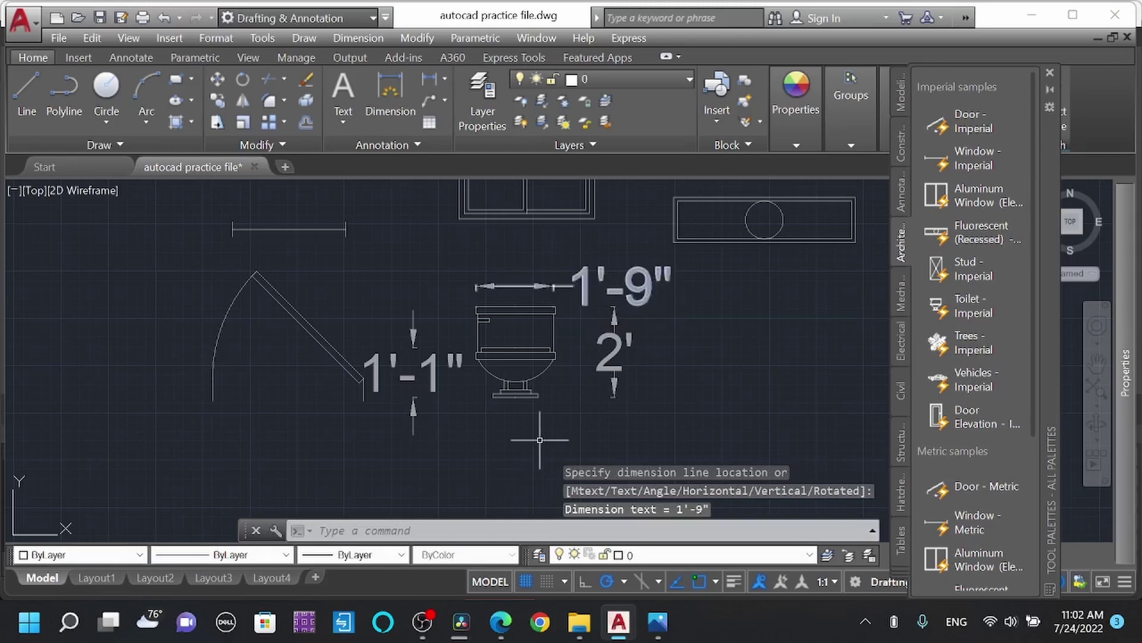
{"action": "left_click", "coordinate": [973, 341]}
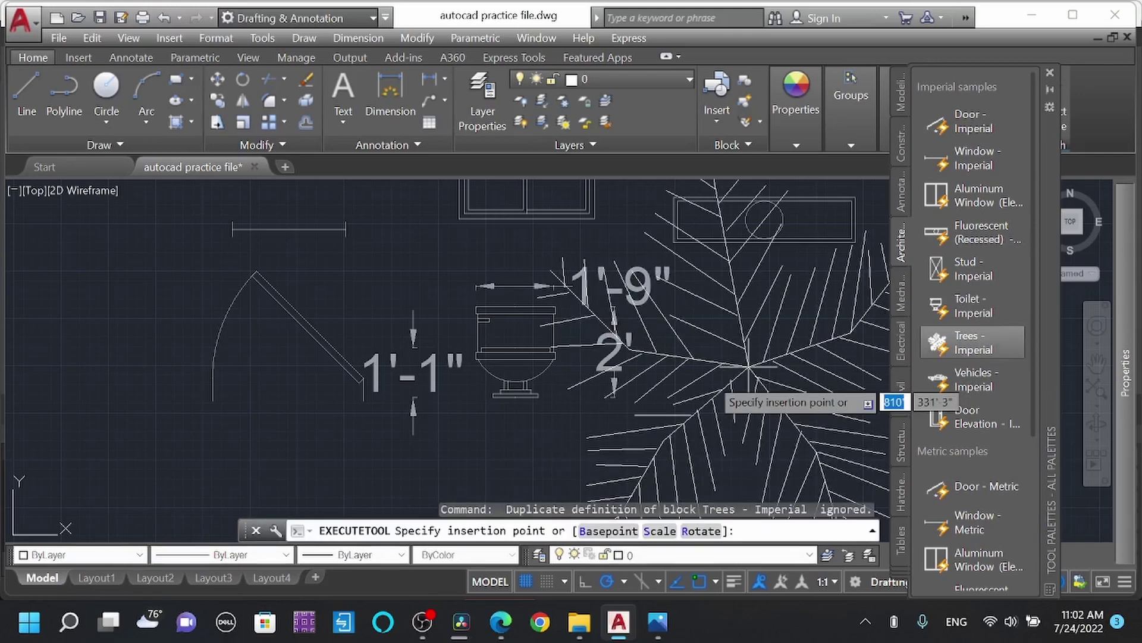
{"action": "scroll", "coordinate": [741, 365], "scroll_direction": "down", "scroll_amount": 3}
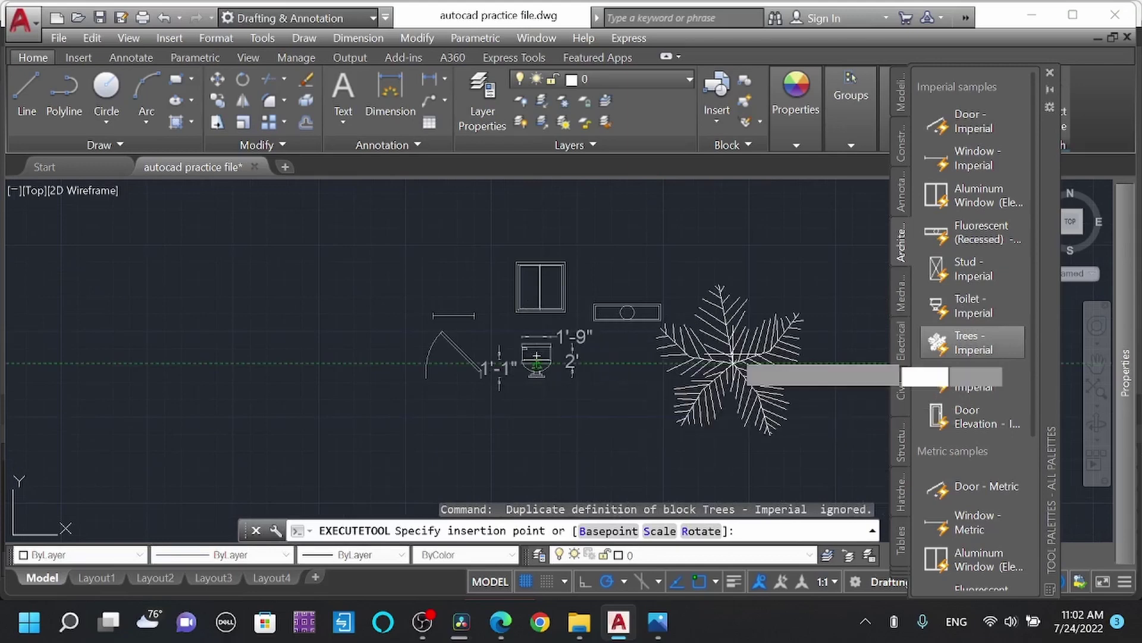
Place a Trees - Imperial block right of the fixtures and switch it to Palm (Elevation).
{"action": "left_click", "coordinate": [730, 348]}
{"action": "left_click", "coordinate": [719, 351]}
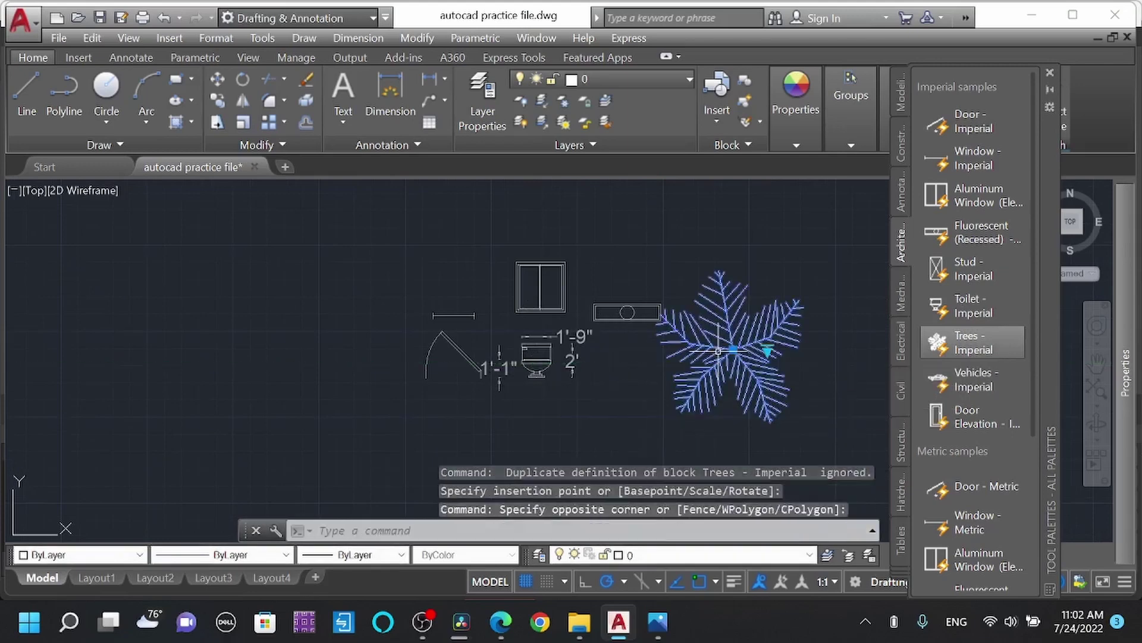
{"action": "left_click", "coordinate": [766, 349]}
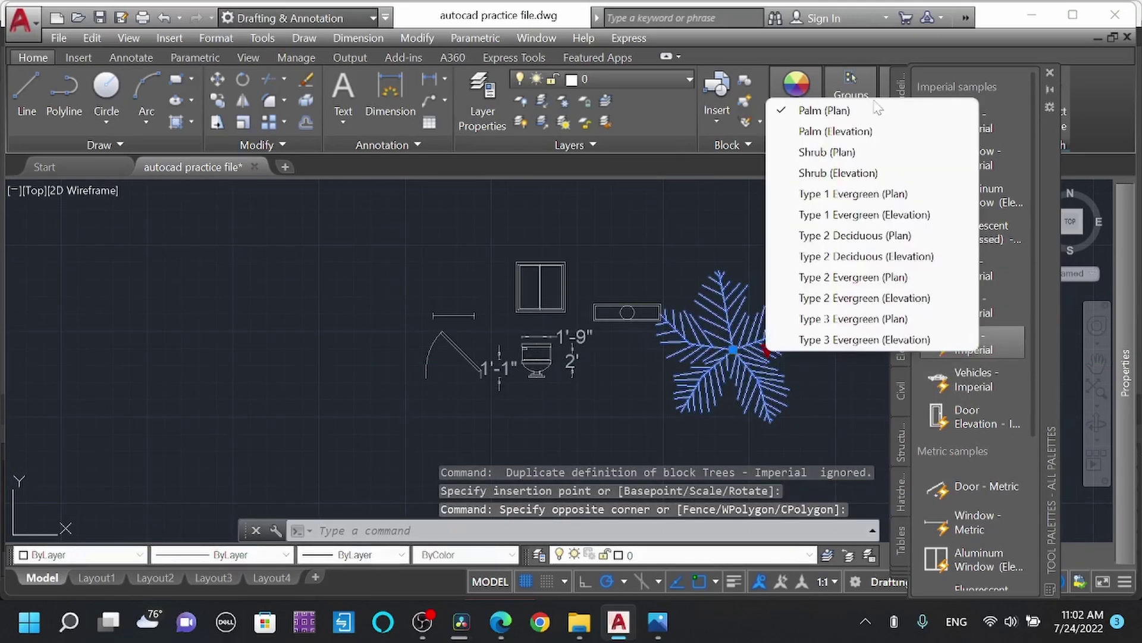
{"action": "left_click", "coordinate": [863, 132]}
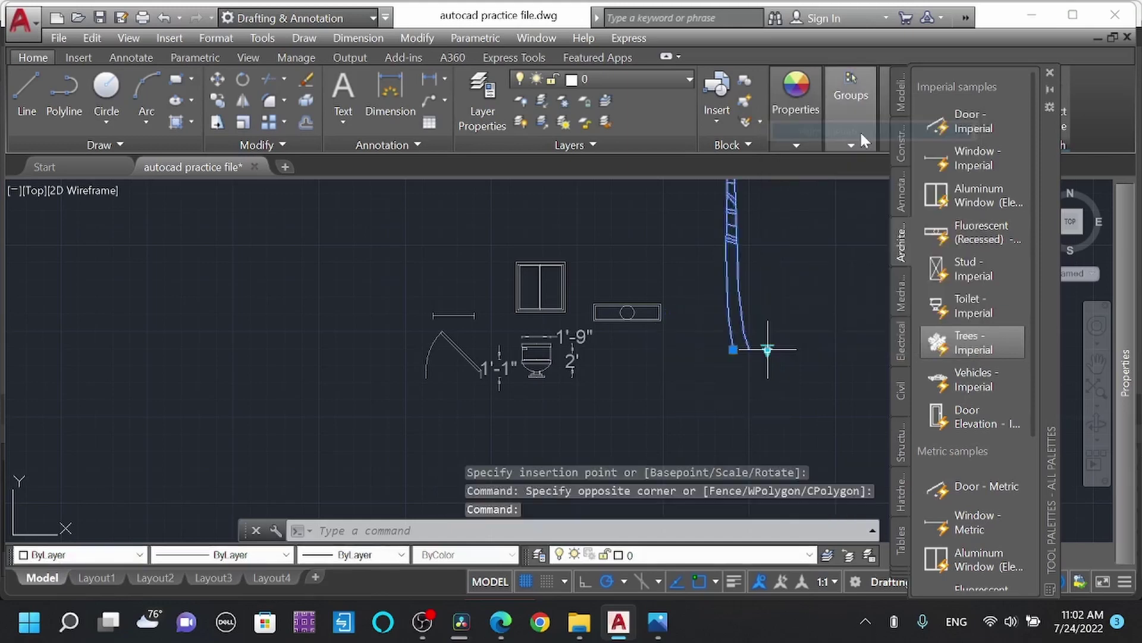
{"action": "mouse_move", "coordinate": [754, 212]}
{"action": "middle_mouse_down"}
{"action": "mouse_move", "coordinate": [734, 298]}
{"action": "mouse_move", "coordinate": [722, 282]}
{"action": "middle_mouse_up"}
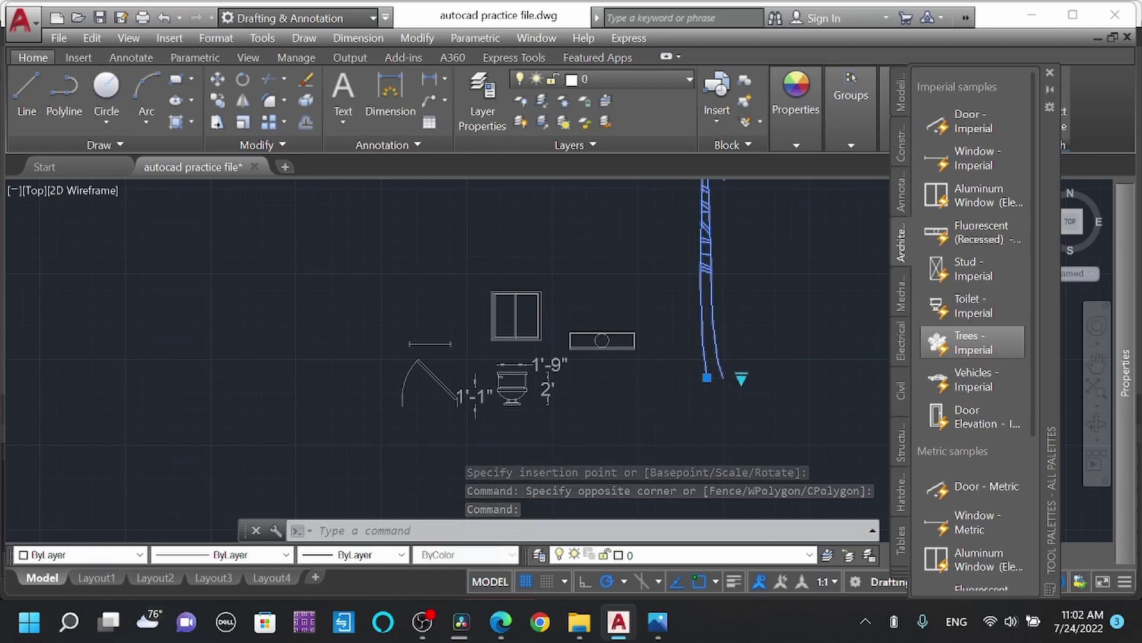
{"action": "scroll", "coordinate": [674, 300], "scroll_direction": "down", "scroll_amount": 1}
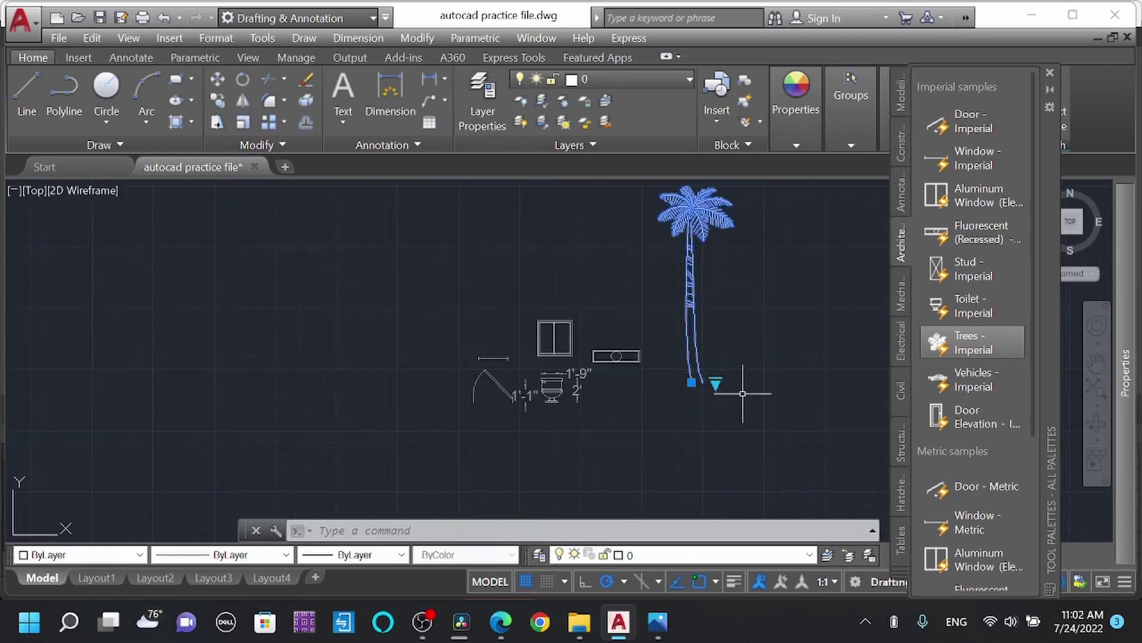
{"action": "scroll", "coordinate": [727, 390], "scroll_direction": "up", "scroll_amount": 1}
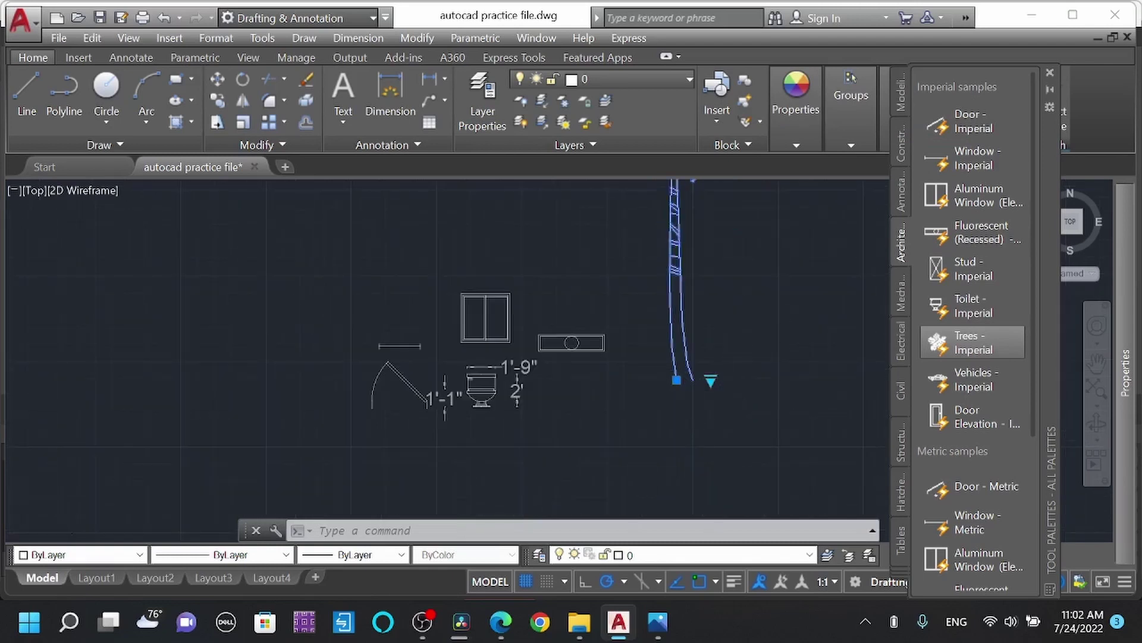
{"action": "scroll", "coordinate": [674, 396], "scroll_direction": "down", "scroll_amount": 1}
{"action": "scroll", "coordinate": [700, 393], "scroll_direction": "up", "scroll_amount": 2}
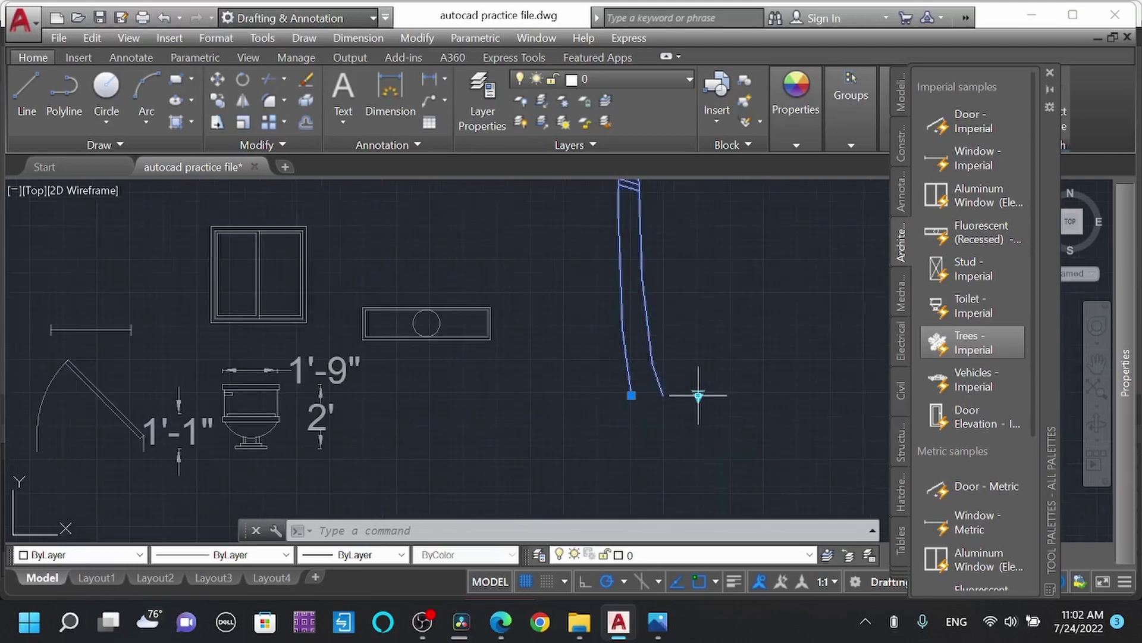
Change the tree to Type 2 Deciduous (Plan), then Type 1 Evergreen (Elevation).
{"action": "left_click", "coordinate": [696, 395]}
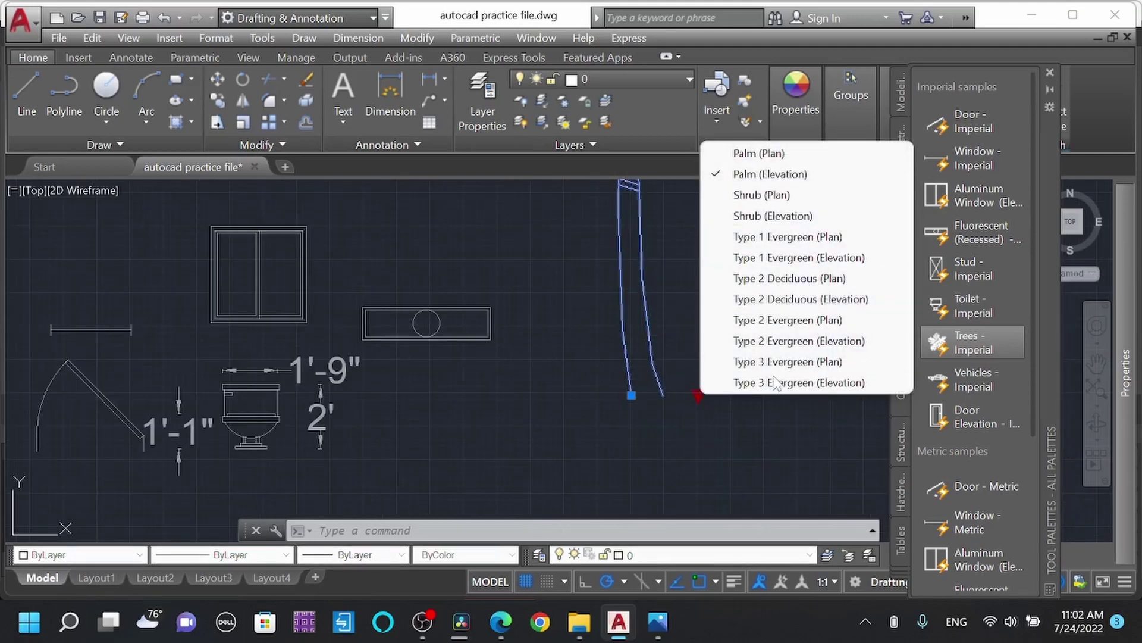
{"action": "left_click", "coordinate": [792, 279]}
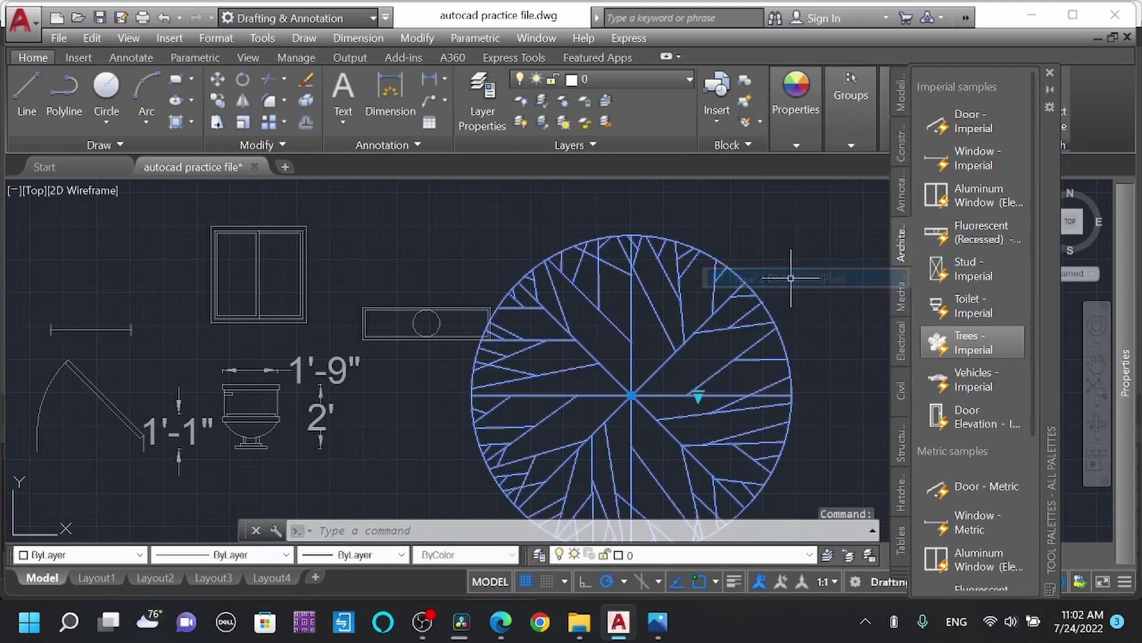
{"action": "scroll", "coordinate": [670, 340], "scroll_direction": "down", "scroll_amount": 5}
{"action": "scroll", "coordinate": [671, 344], "scroll_direction": "up", "scroll_amount": 2}
{"action": "left_click", "coordinate": [680, 328]}
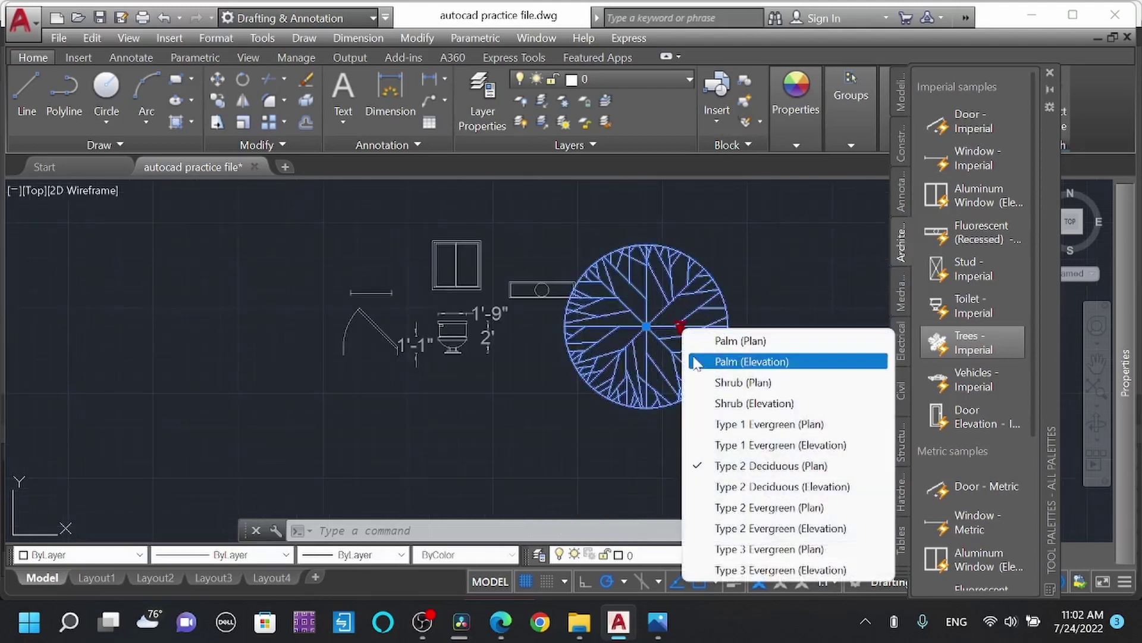
{"action": "left_click", "coordinate": [803, 447]}
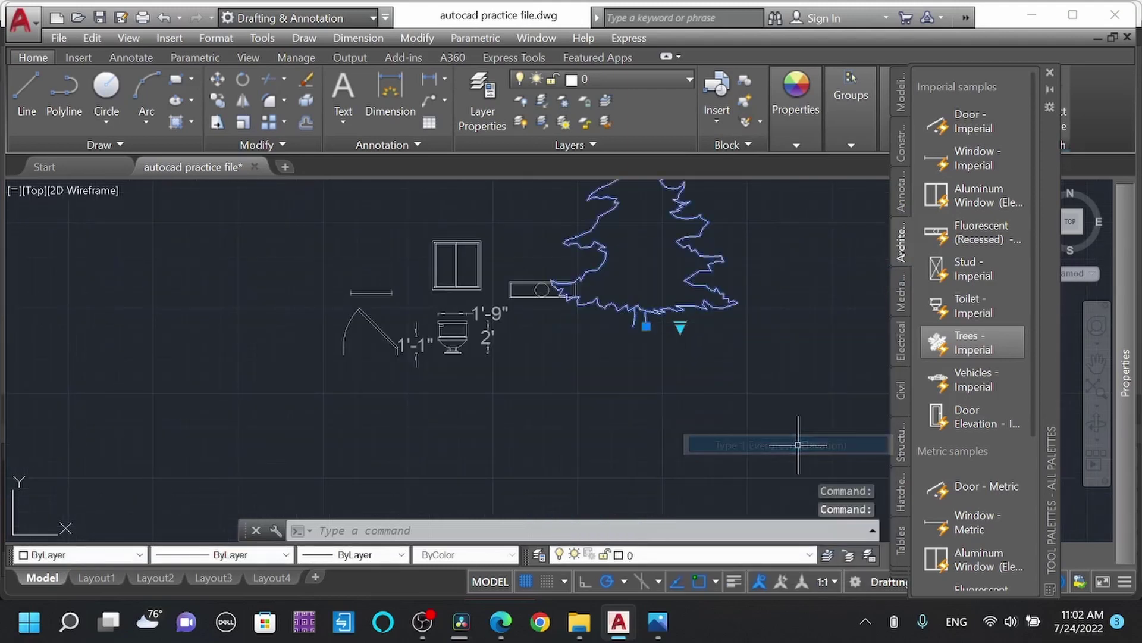
{"action": "scroll", "coordinate": [688, 421], "scroll_direction": "down", "scroll_amount": 3}
{"action": "scroll", "coordinate": [685, 388], "scroll_direction": "up", "scroll_amount": 4}
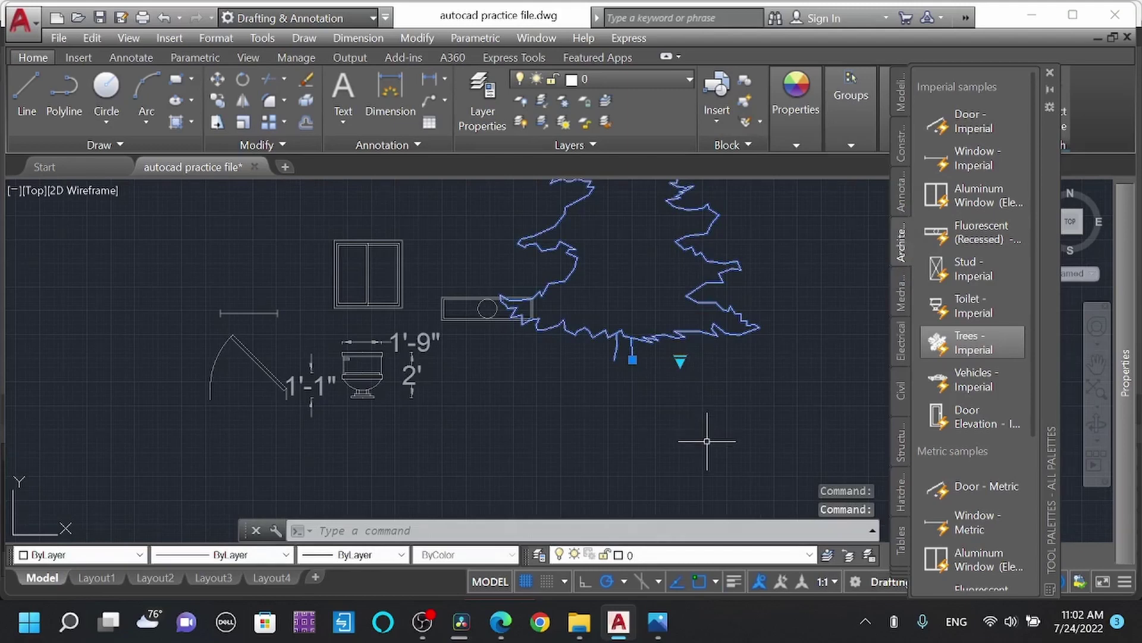
{"action": "scroll", "coordinate": [700, 357], "scroll_direction": "down", "scroll_amount": 3}
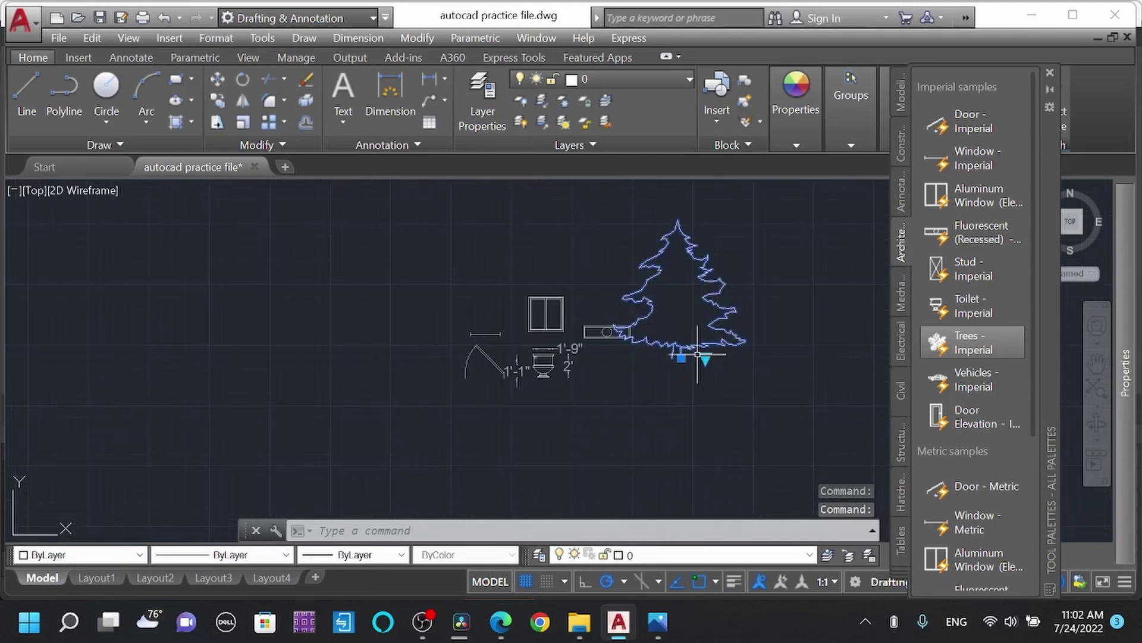
Insert a Vehicles - Imperial block left of the drawing, shown as Sedan (Side).
{"action": "left_click", "coordinate": [962, 380]}
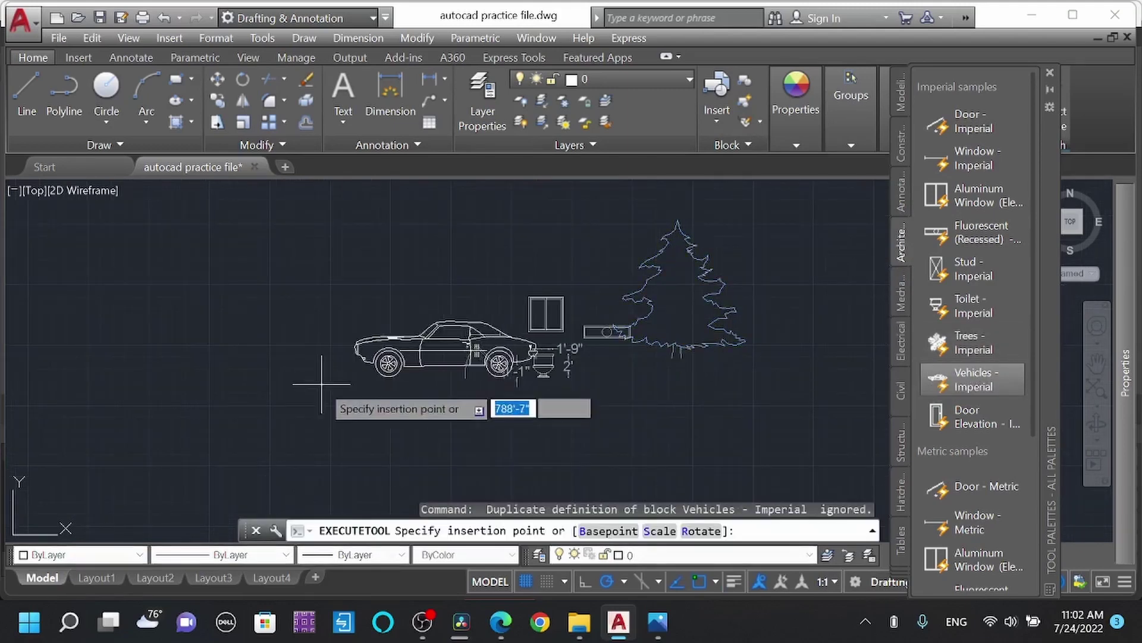
{"action": "left_click", "coordinate": [232, 323]}
{"action": "left_click", "coordinate": [234, 327]}
{"action": "left_click", "coordinate": [311, 290]}
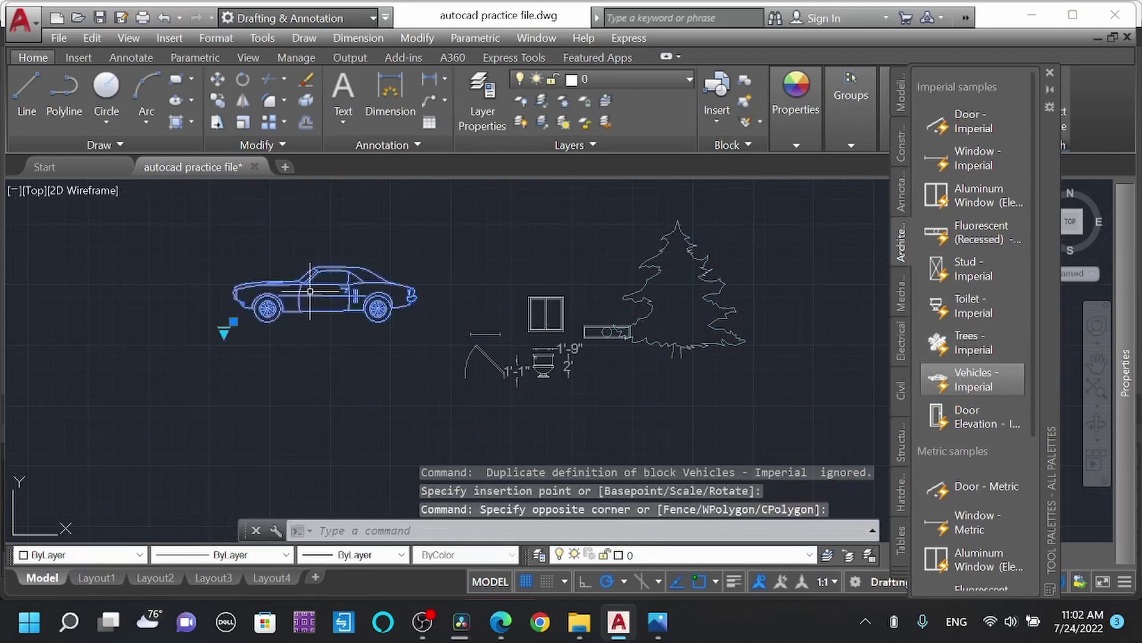
{"action": "left_click", "coordinate": [224, 332]}
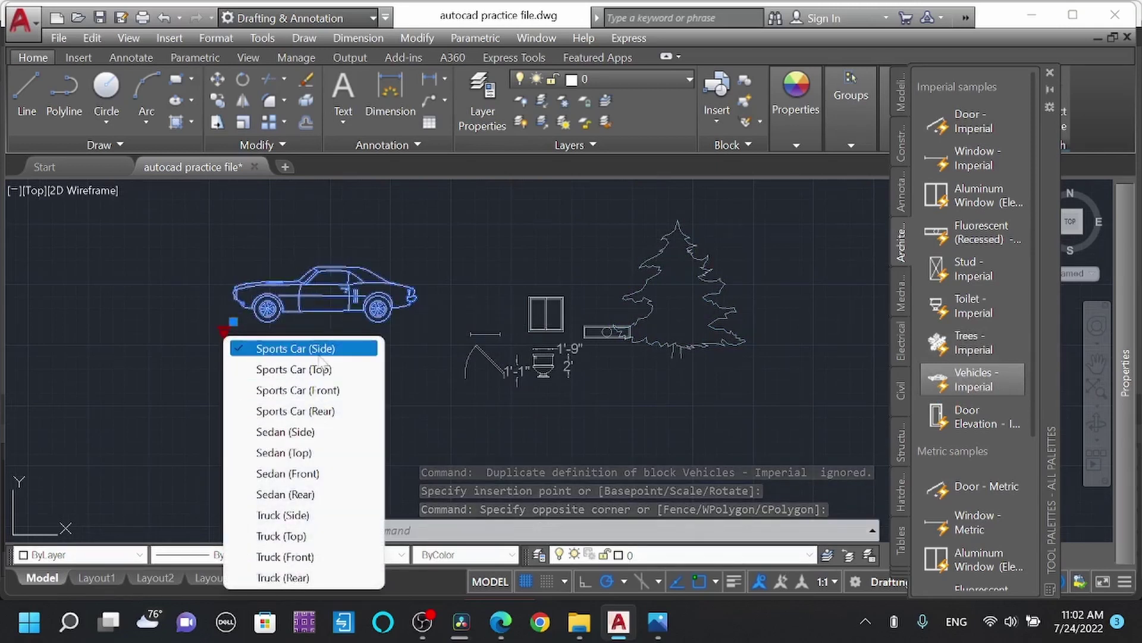
{"action": "left_click", "coordinate": [295, 432]}
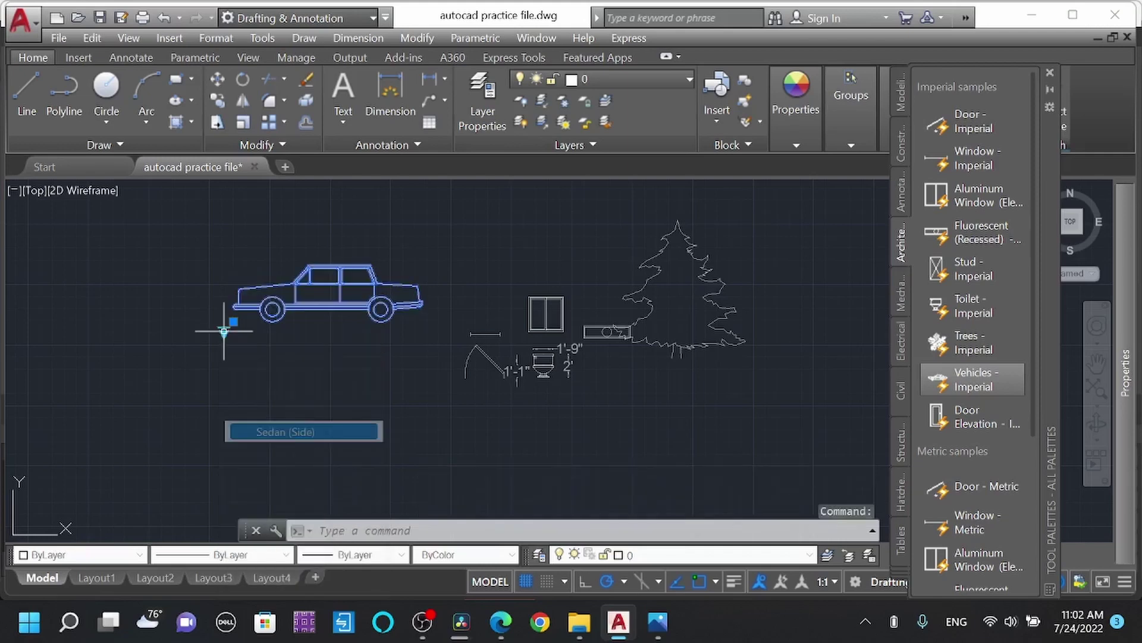
Switch the vehicle to Truck (Side), then Truck (Rear).
{"action": "left_click", "coordinate": [232, 322]}
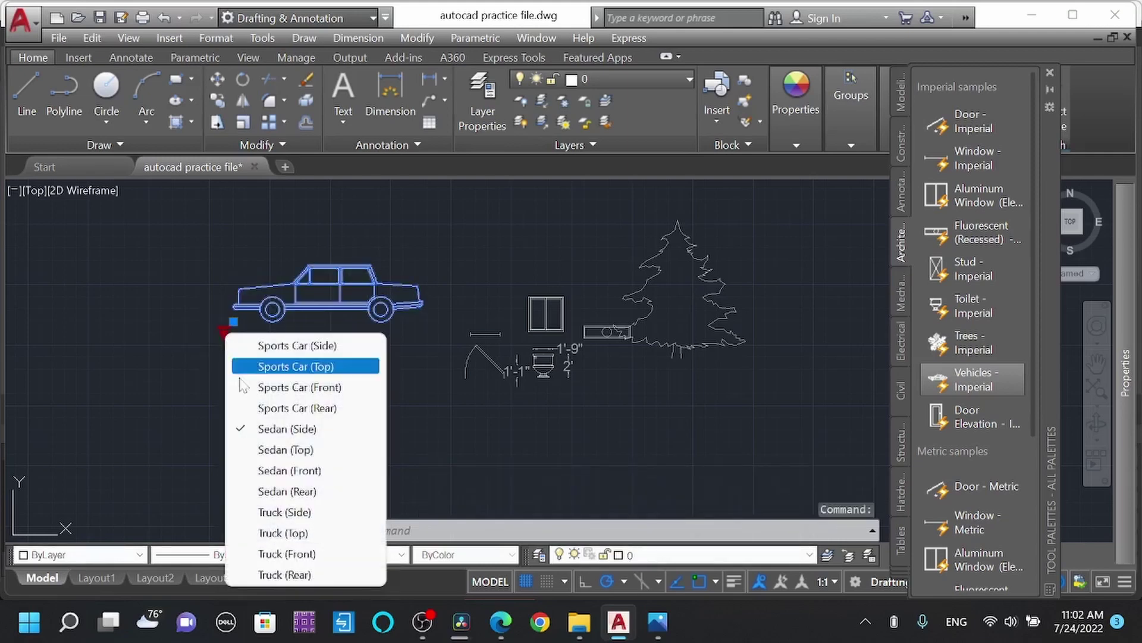
{"action": "left_click", "coordinate": [294, 511]}
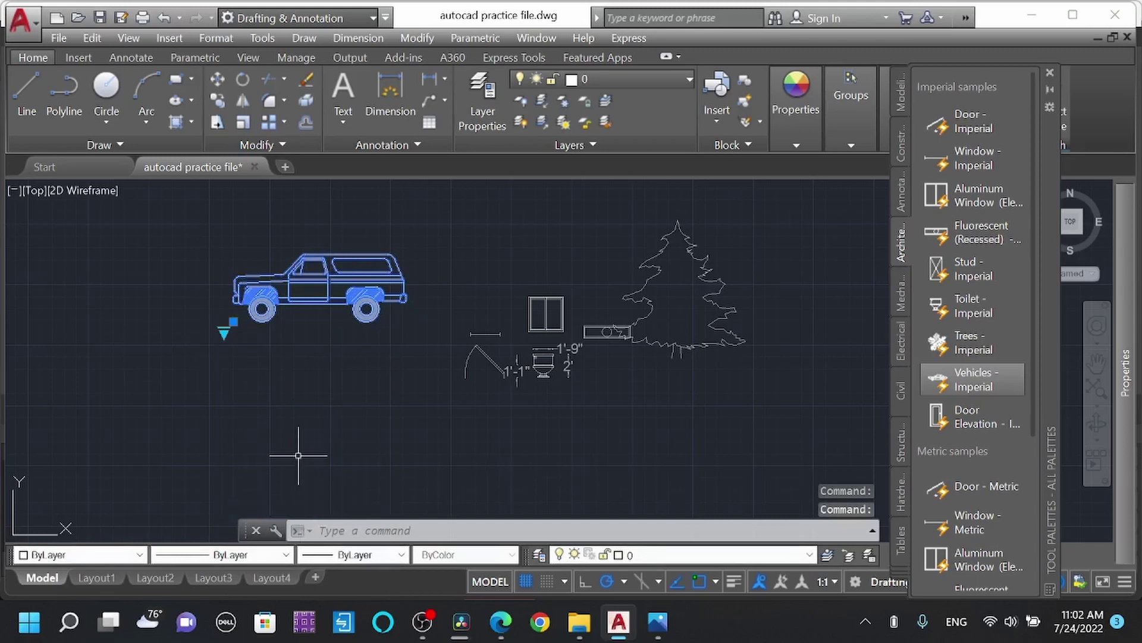
{"action": "left_click", "coordinate": [224, 333]}
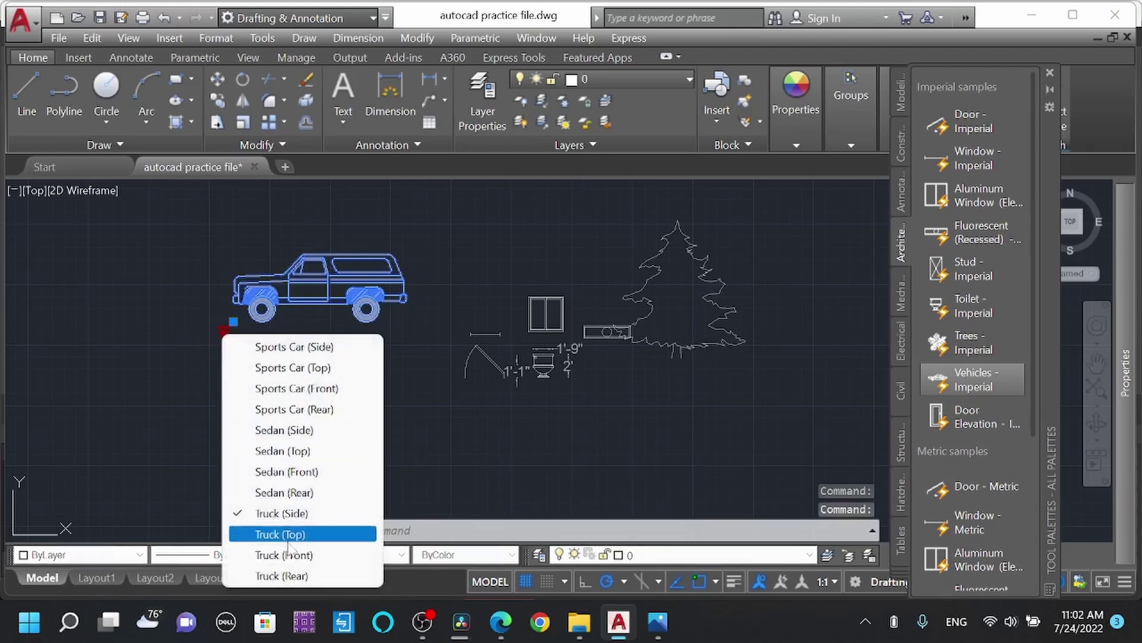
{"action": "left_click", "coordinate": [295, 576]}
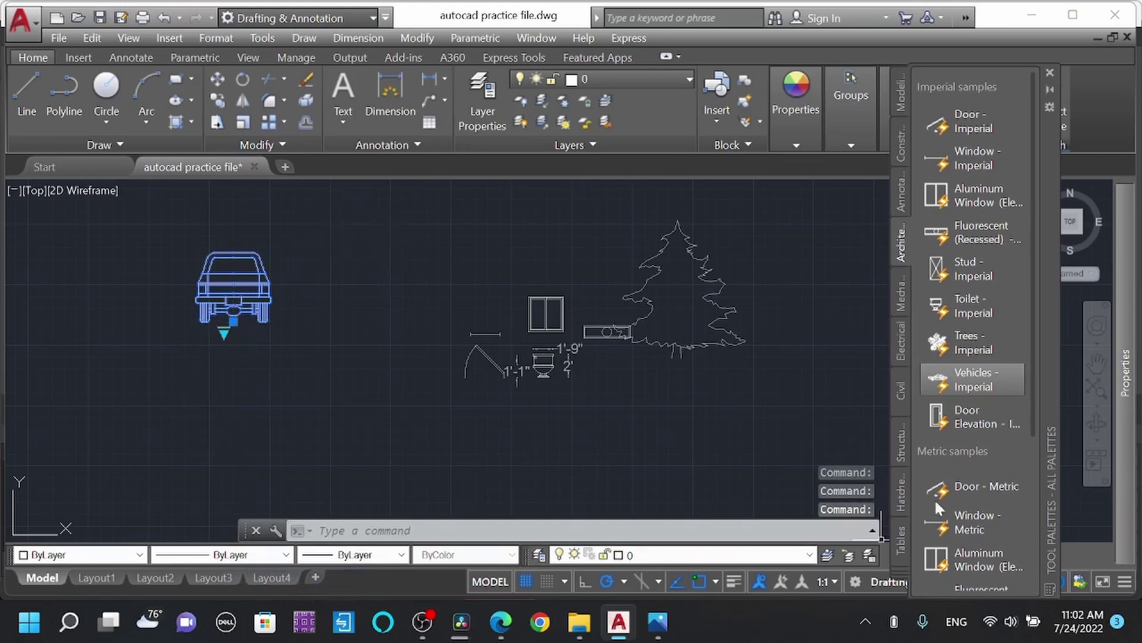
{"action": "scroll", "coordinate": [979, 407], "scroll_direction": "down", "scroll_amount": 1}
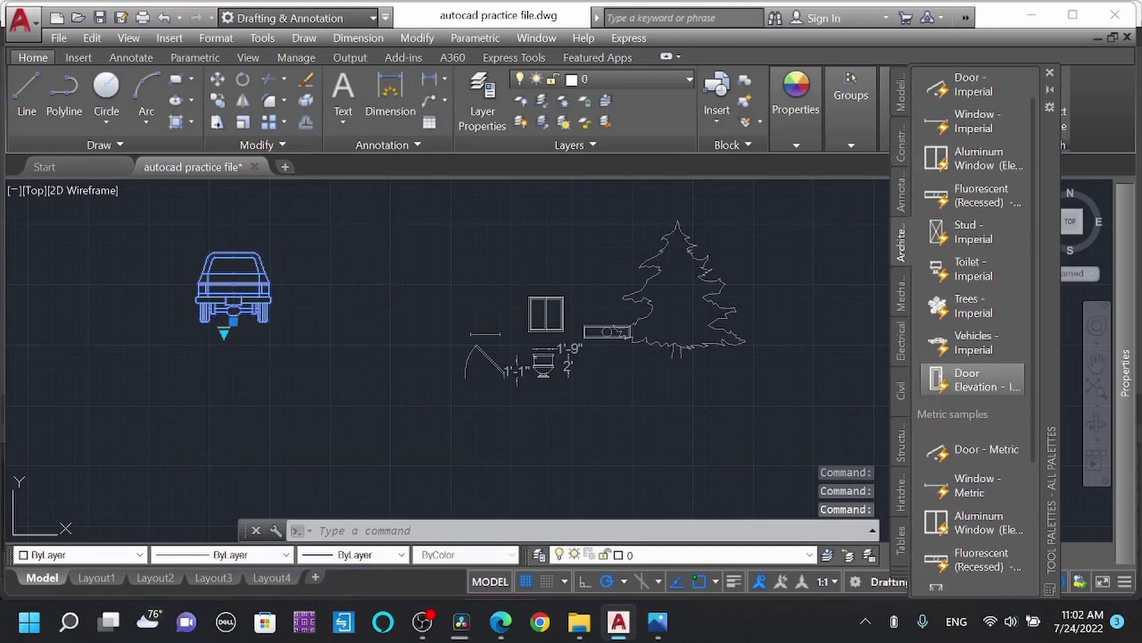
Insert a Door Elevation - Imperial block beside the truck.
{"action": "left_click", "coordinate": [973, 380]}
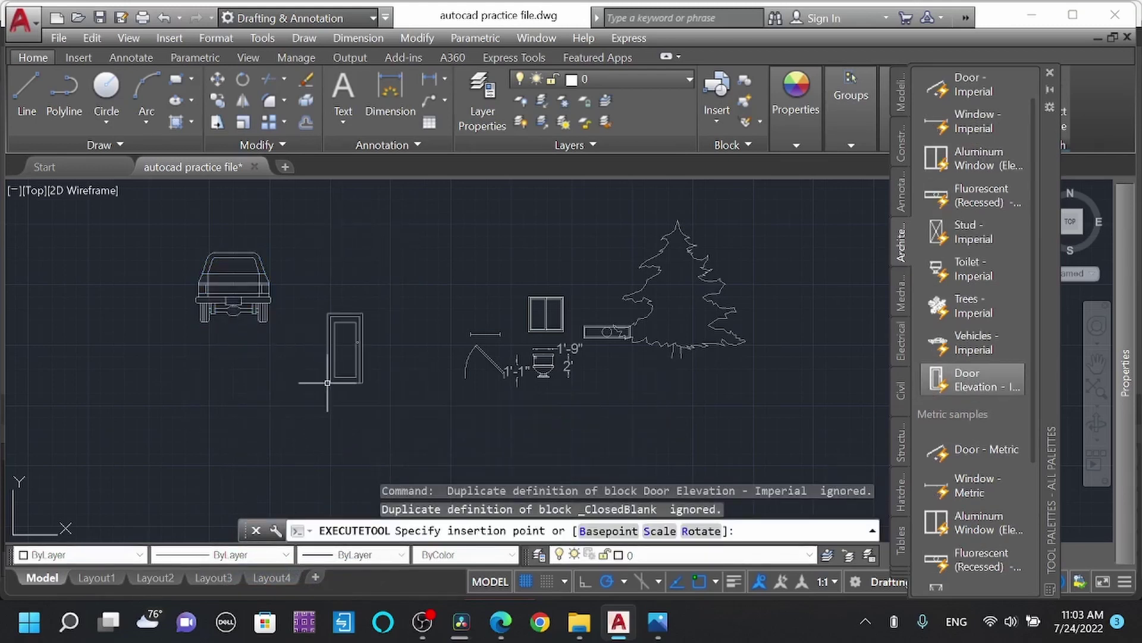
{"action": "scroll", "coordinate": [360, 338], "scroll_direction": "up", "scroll_amount": 3}
{"action": "scroll", "coordinate": [517, 331], "scroll_direction": "down", "scroll_amount": 5}
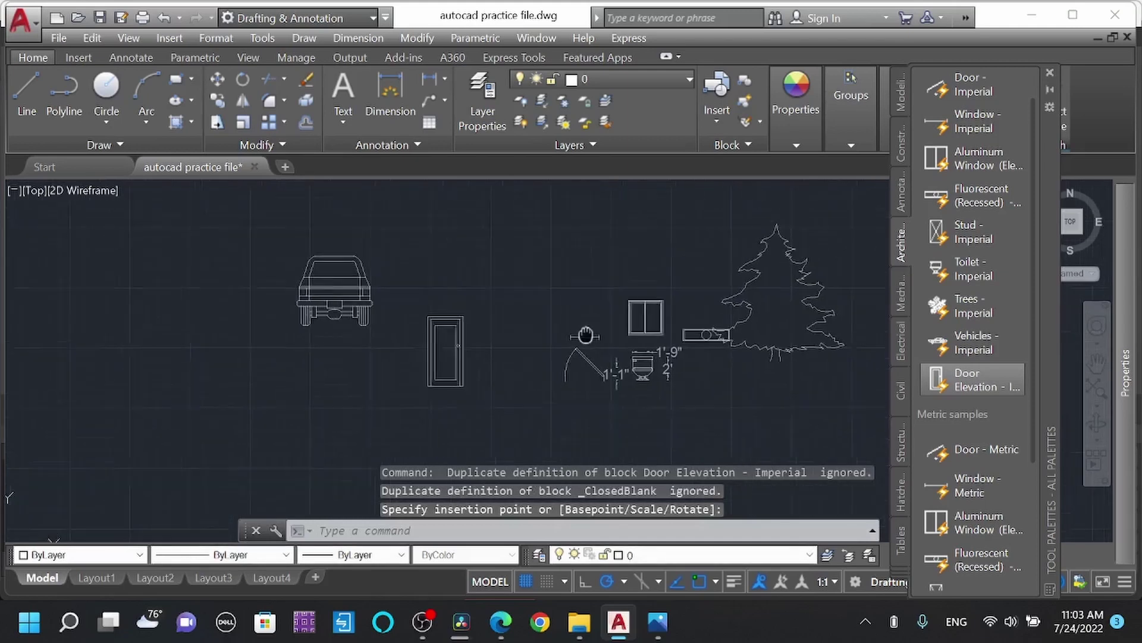
{"action": "scroll", "coordinate": [568, 420], "scroll_direction": "up", "scroll_amount": 2}
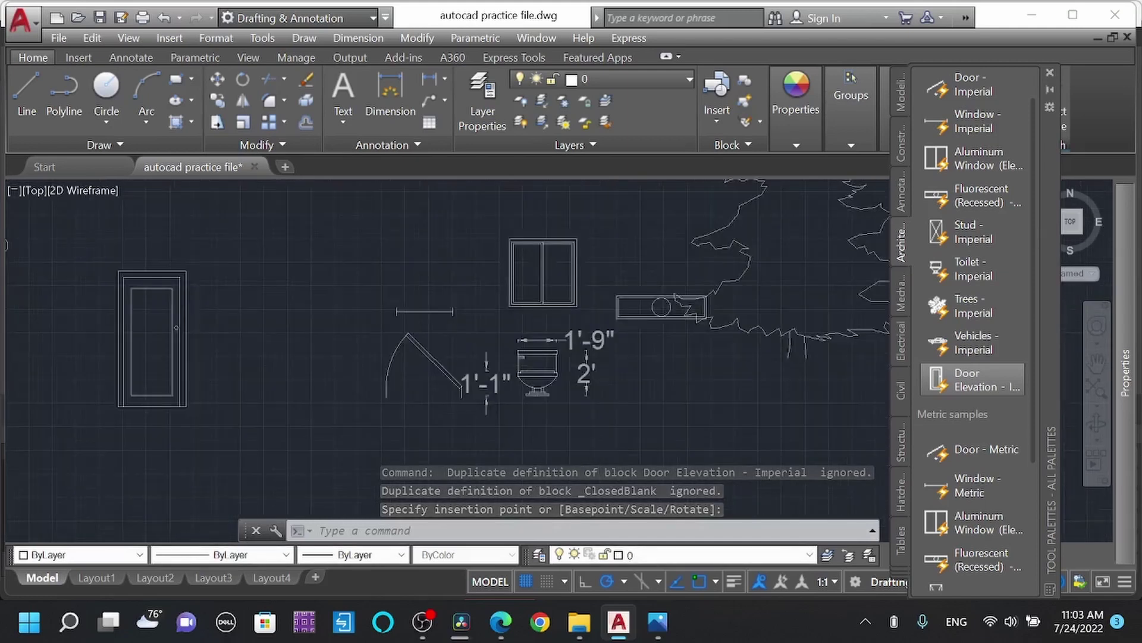
{"action": "scroll", "coordinate": [527, 376], "scroll_direction": "up", "scroll_amount": 2}
{"action": "scroll", "coordinate": [466, 363], "scroll_direction": "up", "scroll_amount": 1}
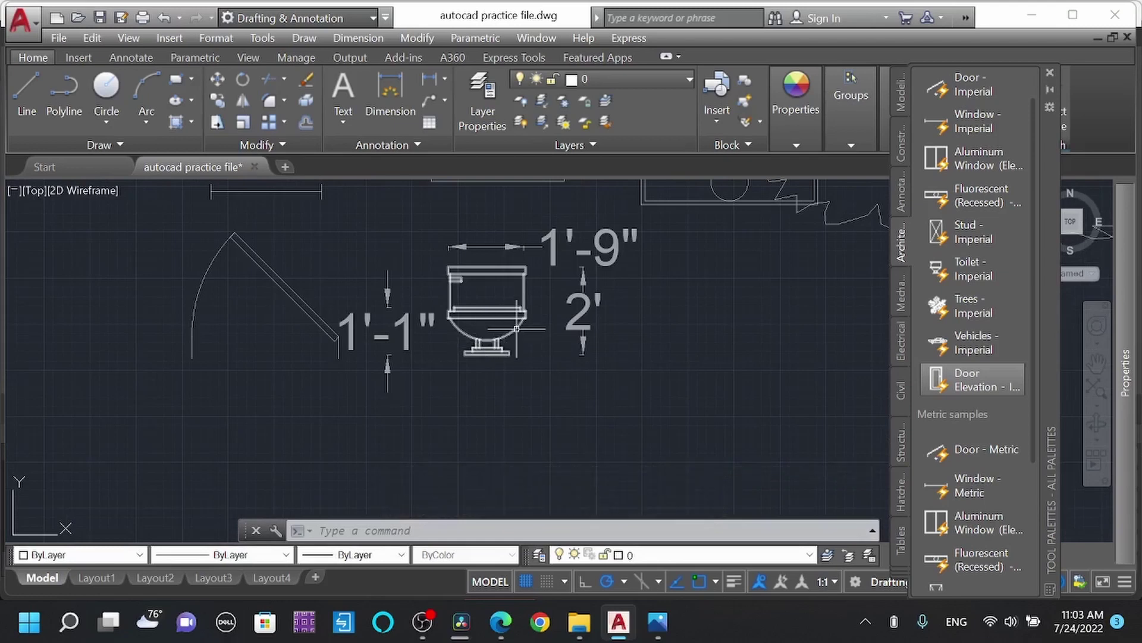
{"action": "scroll", "coordinate": [540, 330], "scroll_direction": "down", "scroll_amount": 4}
{"action": "scroll", "coordinate": [520, 384], "scroll_direction": "down", "scroll_amount": 2}
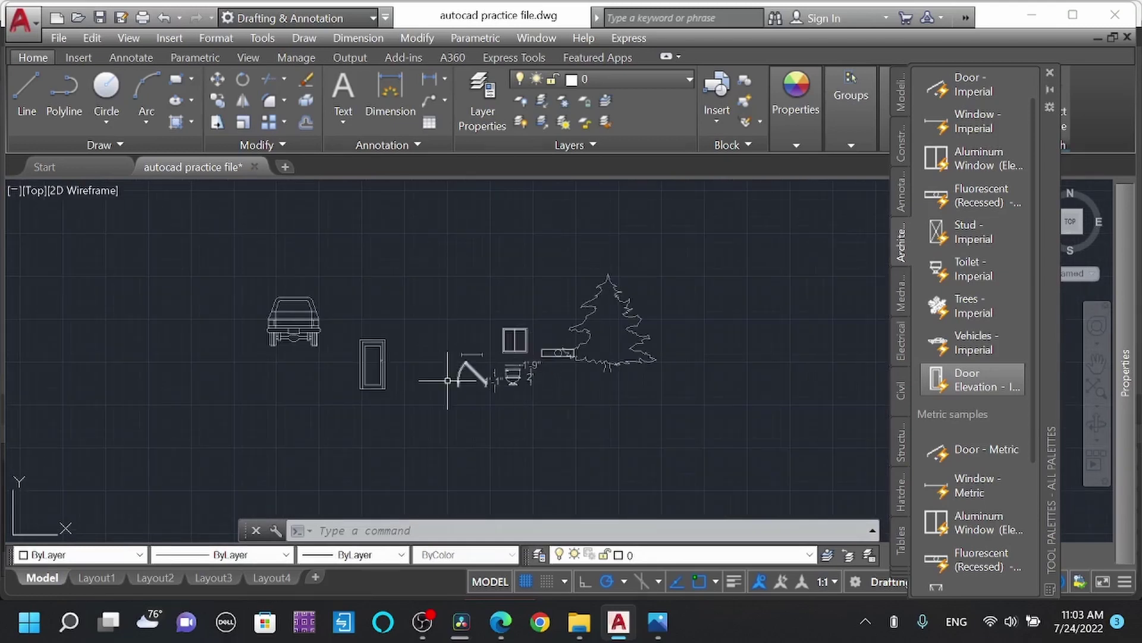
{"action": "left_click", "coordinate": [448, 381]}
{"action": "scroll", "coordinate": [956, 402], "scroll_direction": "down", "scroll_amount": 2}
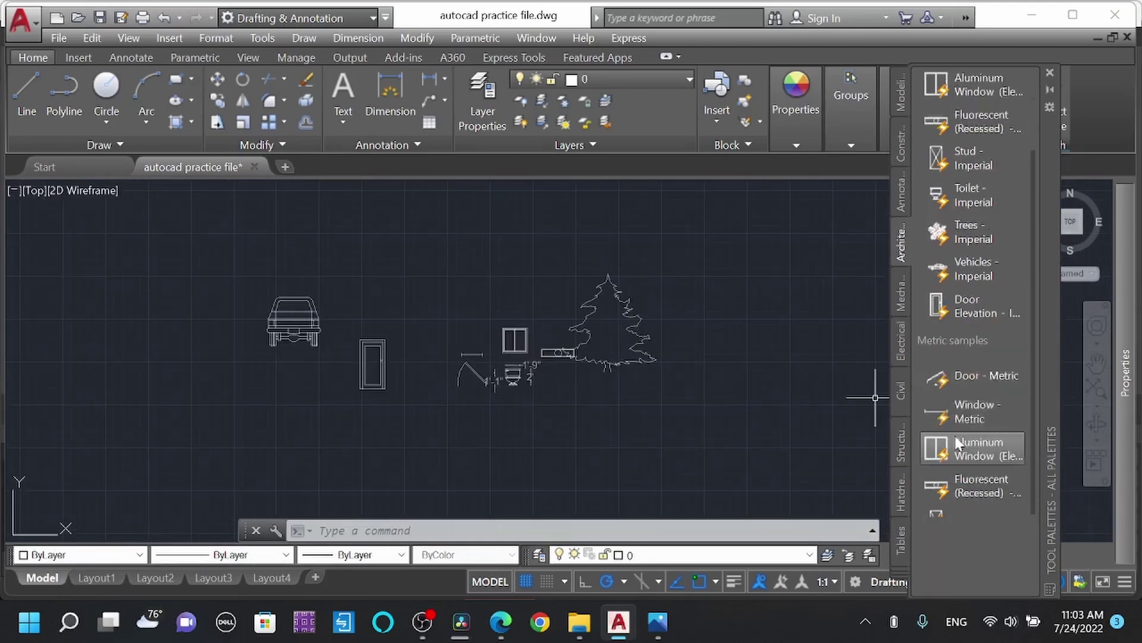
{"action": "scroll", "coordinate": [954, 433], "scroll_direction": "up", "scroll_amount": 3}
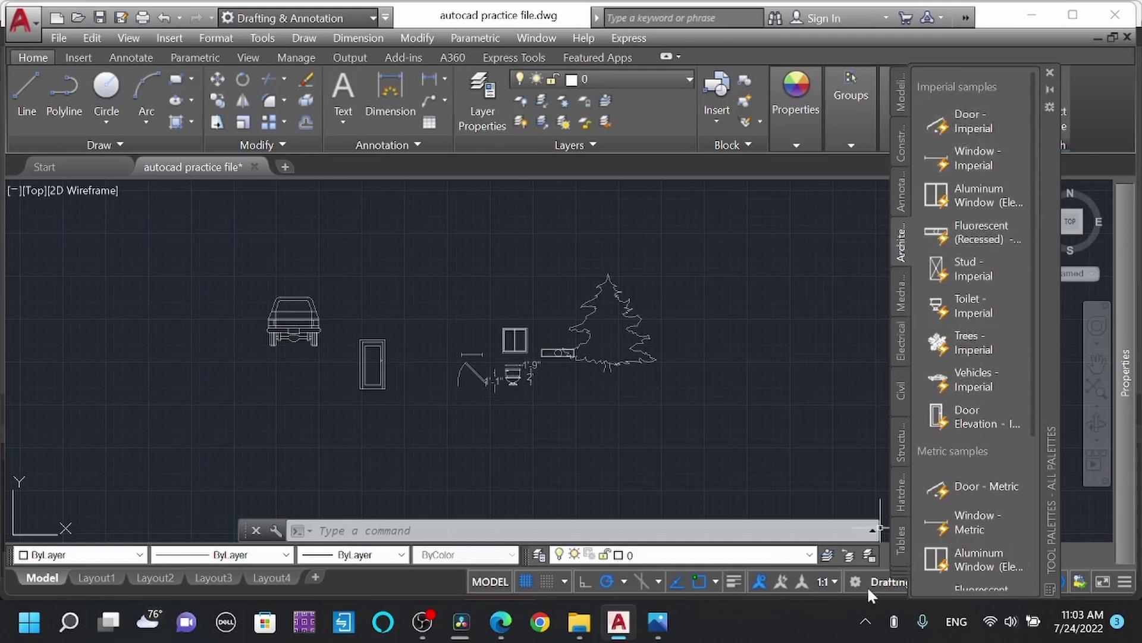
Switch the palette to Civil and place a Road Intersection - Imperial block.
{"action": "left_click", "coordinate": [900, 560]}
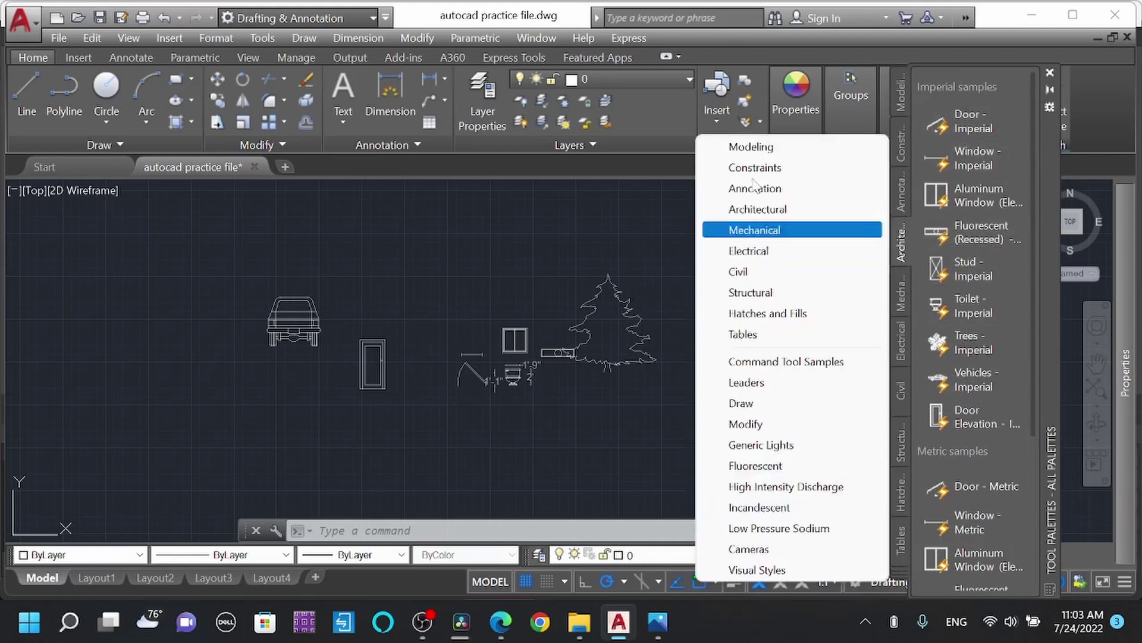
{"action": "left_click", "coordinate": [761, 272]}
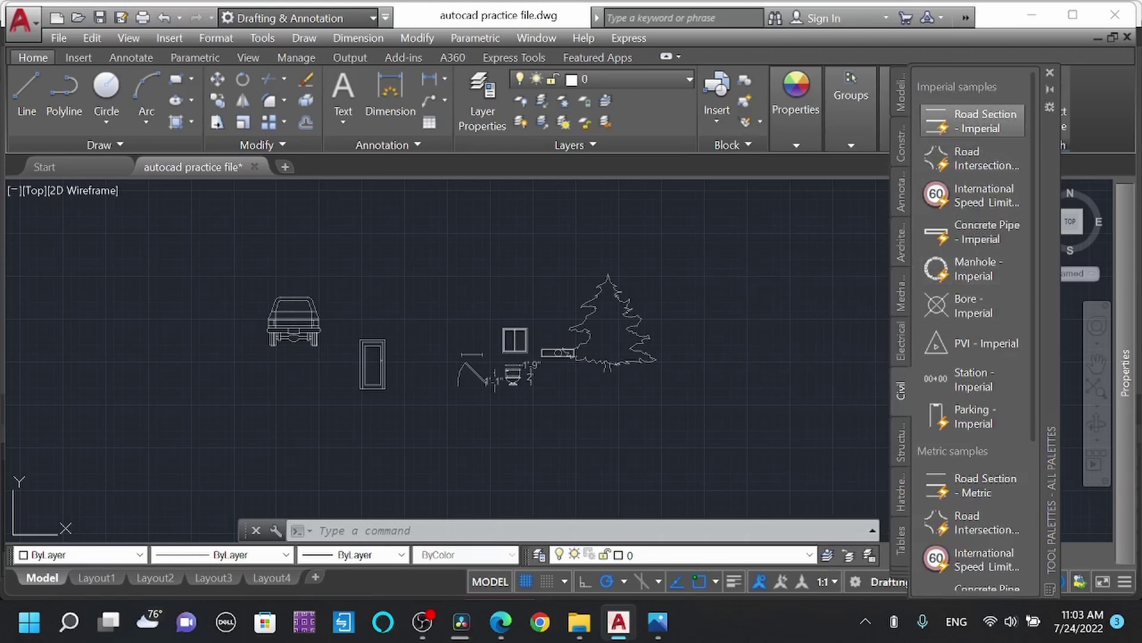
{"action": "left_click", "coordinate": [982, 121]}
{"action": "scroll", "coordinate": [532, 357], "scroll_direction": "down", "scroll_amount": 3}
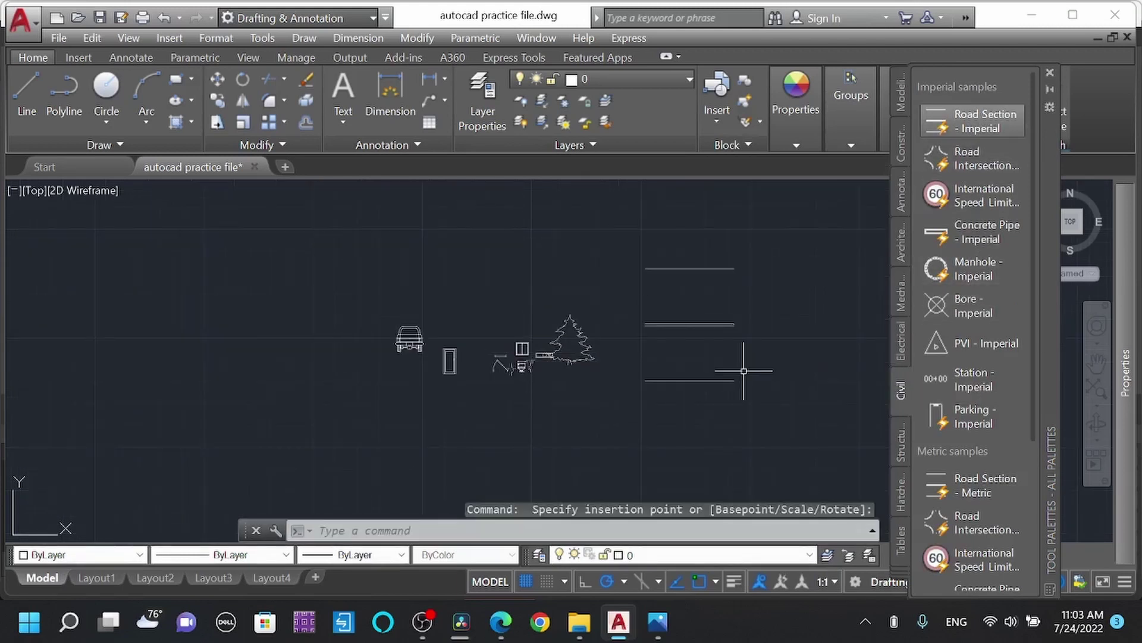
{"action": "left_click", "coordinate": [983, 158]}
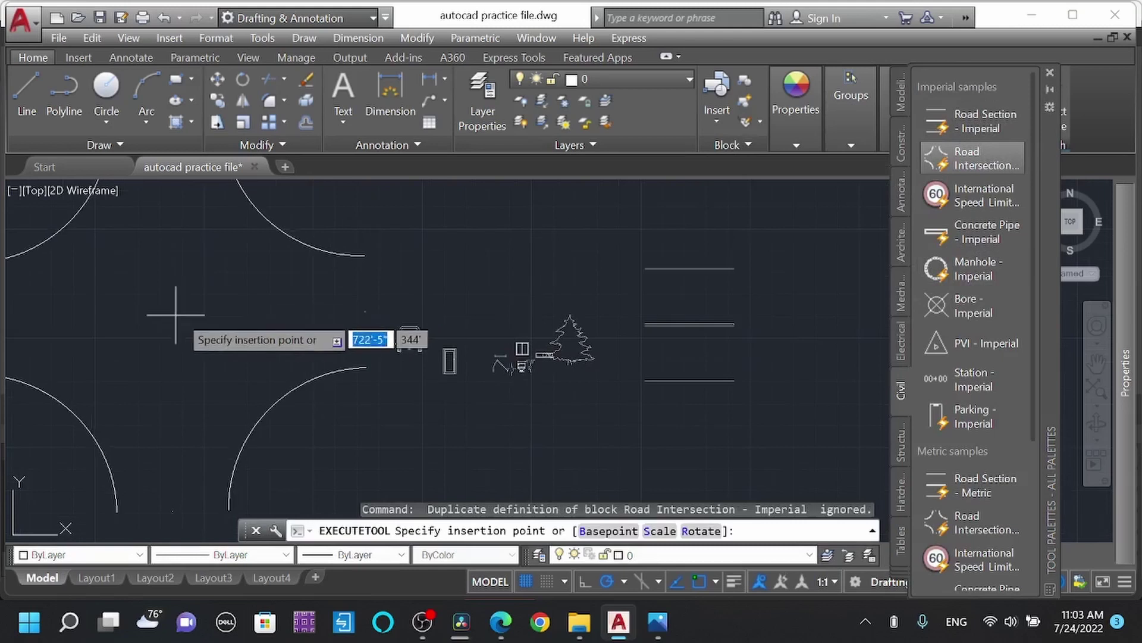
{"action": "scroll", "coordinate": [289, 314], "scroll_direction": "down", "scroll_amount": 5}
{"action": "left_click", "coordinate": [223, 330]}
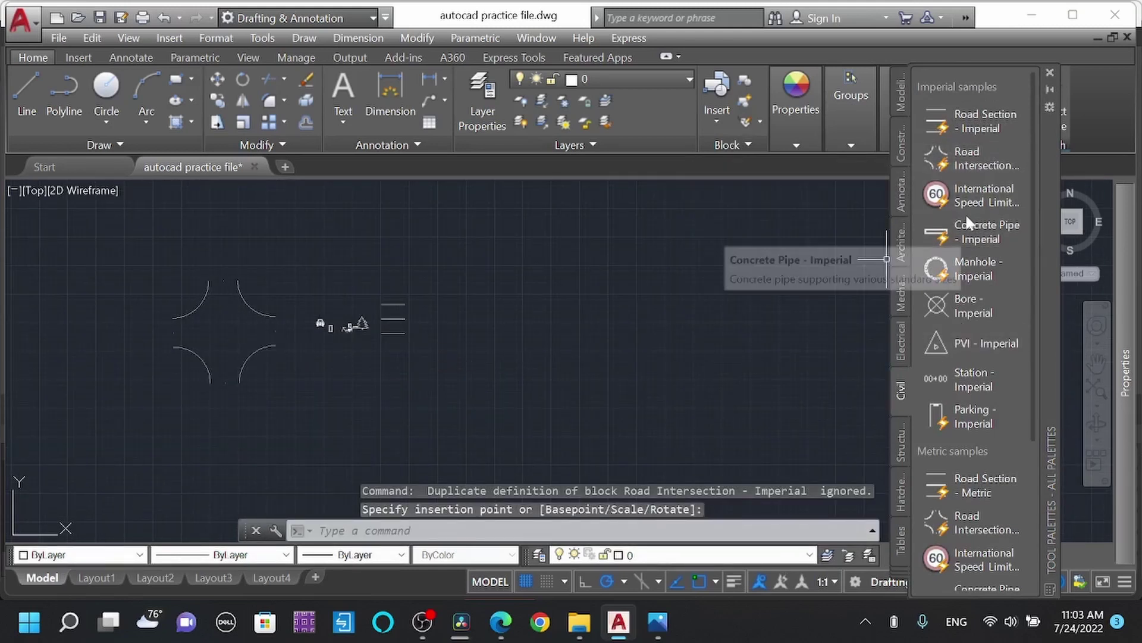
Place a Manhole - Imperial block, cancelling the accidental grip stretch with Esc.
{"action": "left_click", "coordinate": [976, 275]}
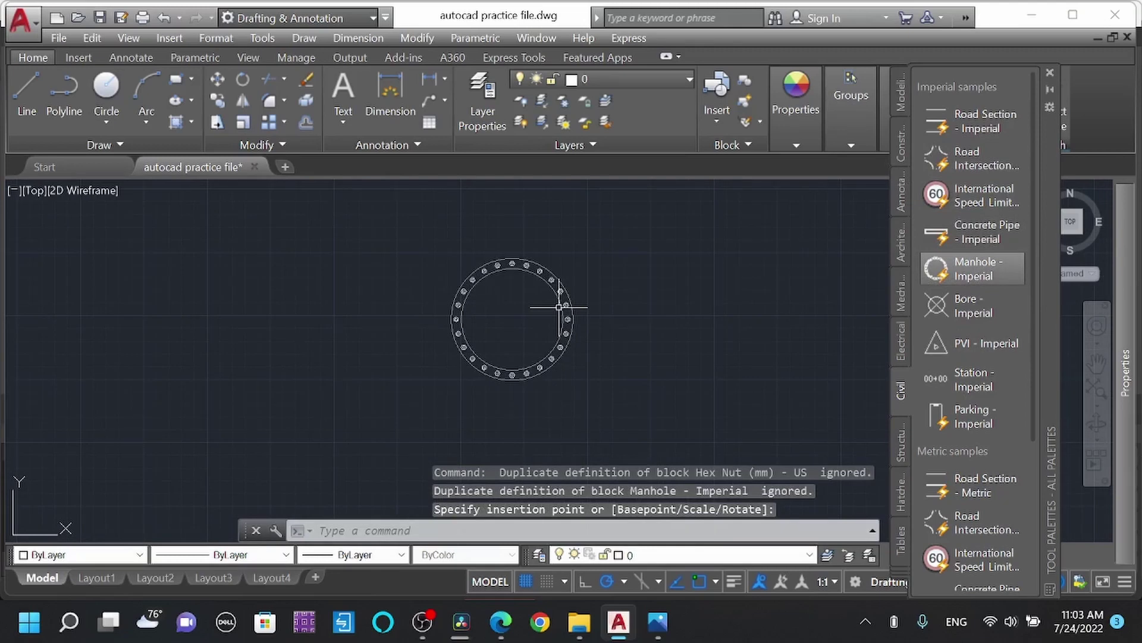
{"action": "left_click", "coordinate": [559, 308]}
{"action": "left_click", "coordinate": [569, 318]}
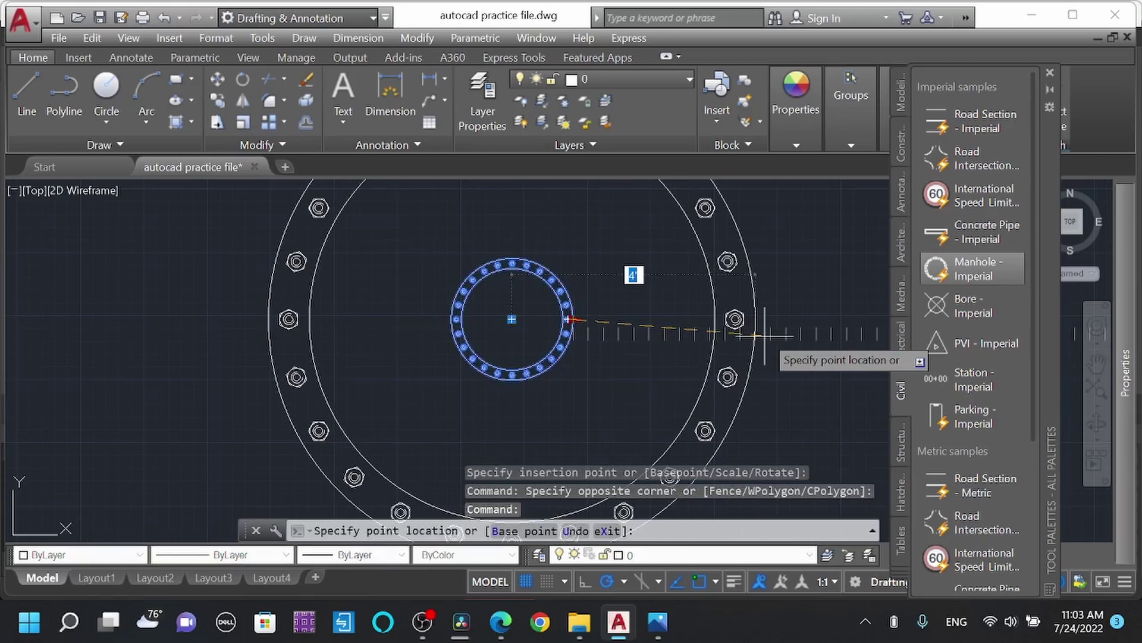
{"action": "key", "text": "Escape"}
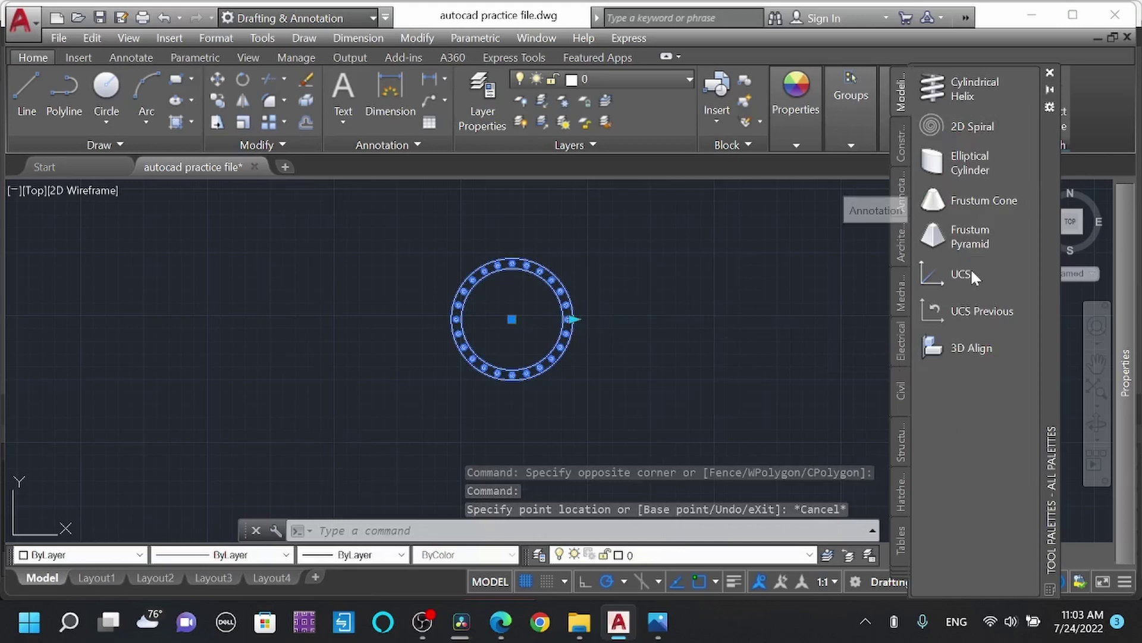
Move the tool palette from the Constraints tab to the Annotation tab.
{"action": "left_click", "coordinate": [902, 147]}
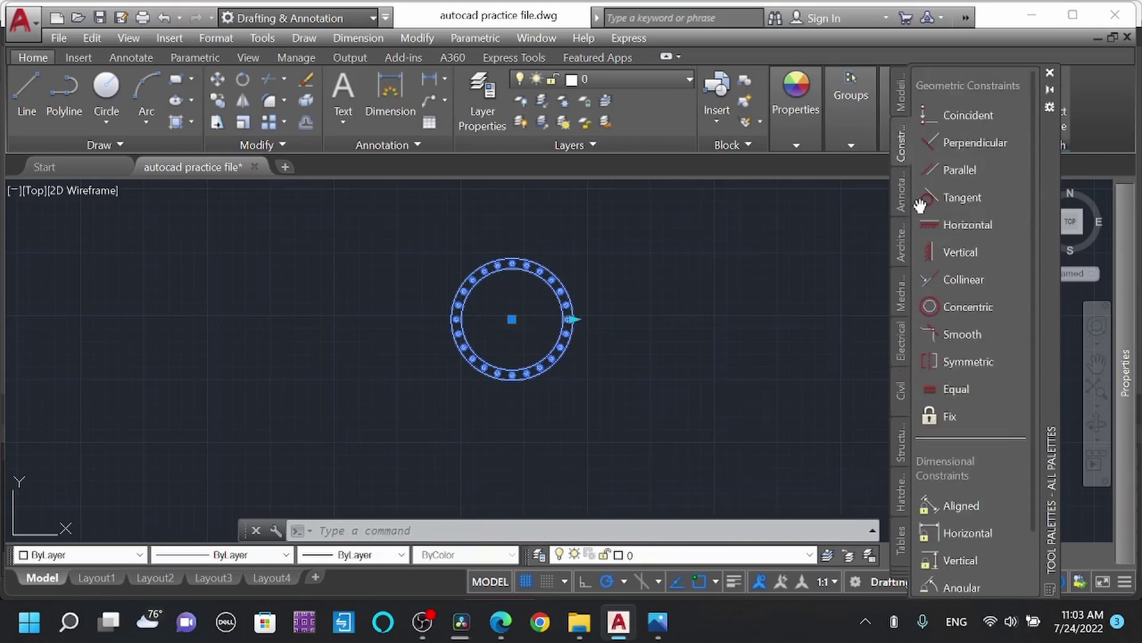
{"action": "left_click", "coordinate": [903, 196]}
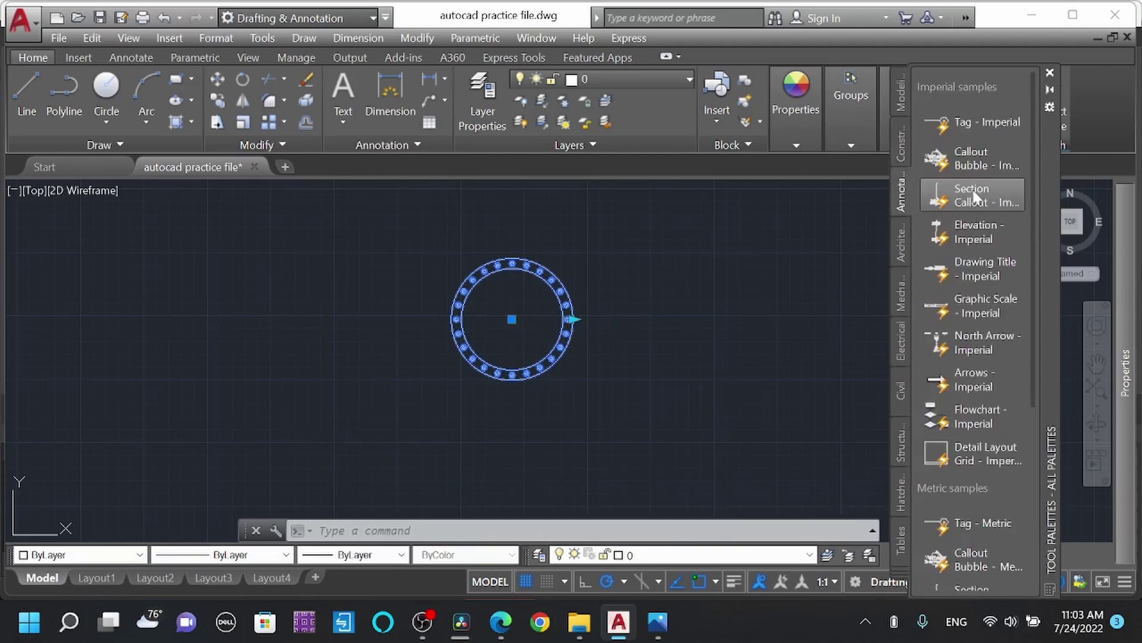
Place a tag, a callout bubble below it and an elevation marker from the Annotation palette.
{"action": "left_click", "coordinate": [982, 121]}
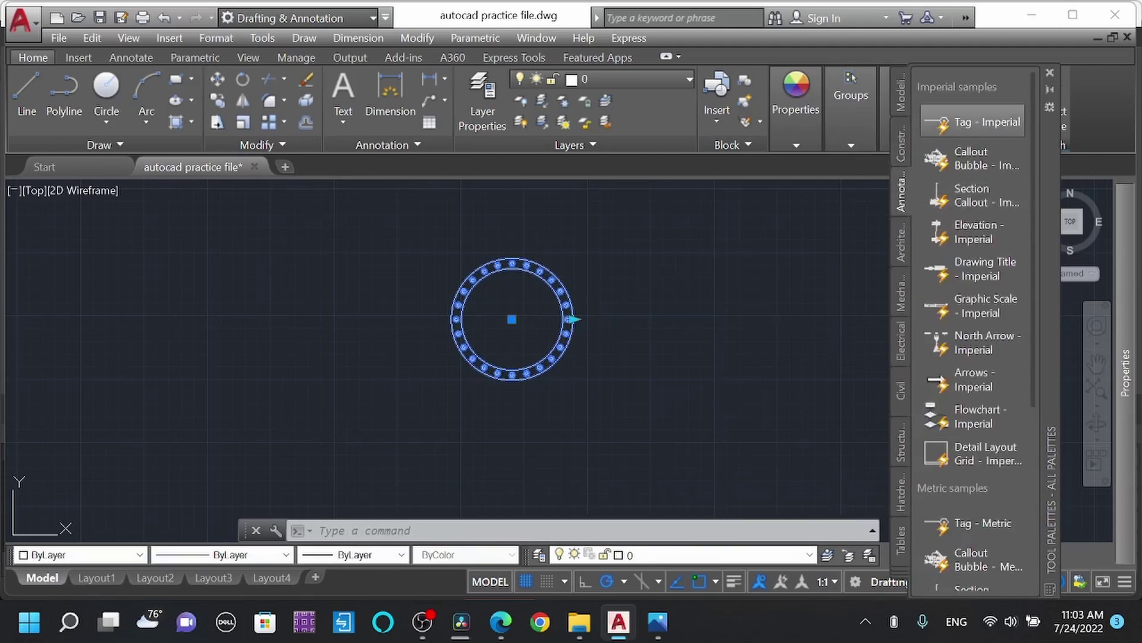
{"action": "scroll", "coordinate": [617, 343], "scroll_direction": "up", "scroll_amount": 5}
{"action": "scroll", "coordinate": [618, 343], "scroll_direction": "up", "scroll_amount": 3}
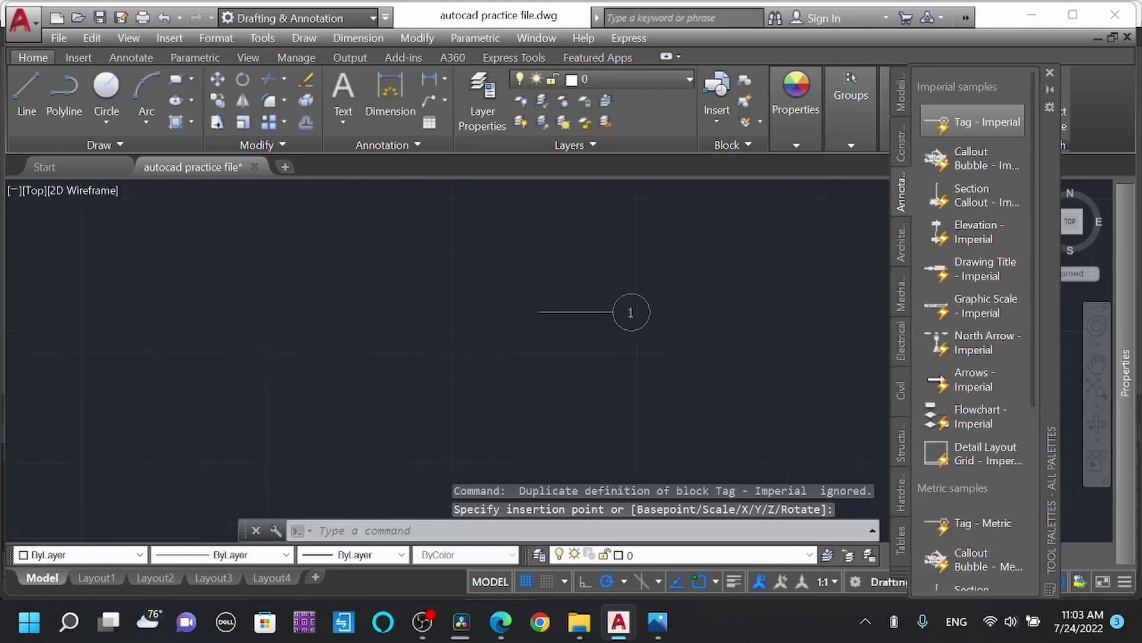
{"action": "scroll", "coordinate": [630, 312], "scroll_direction": "up", "scroll_amount": 2}
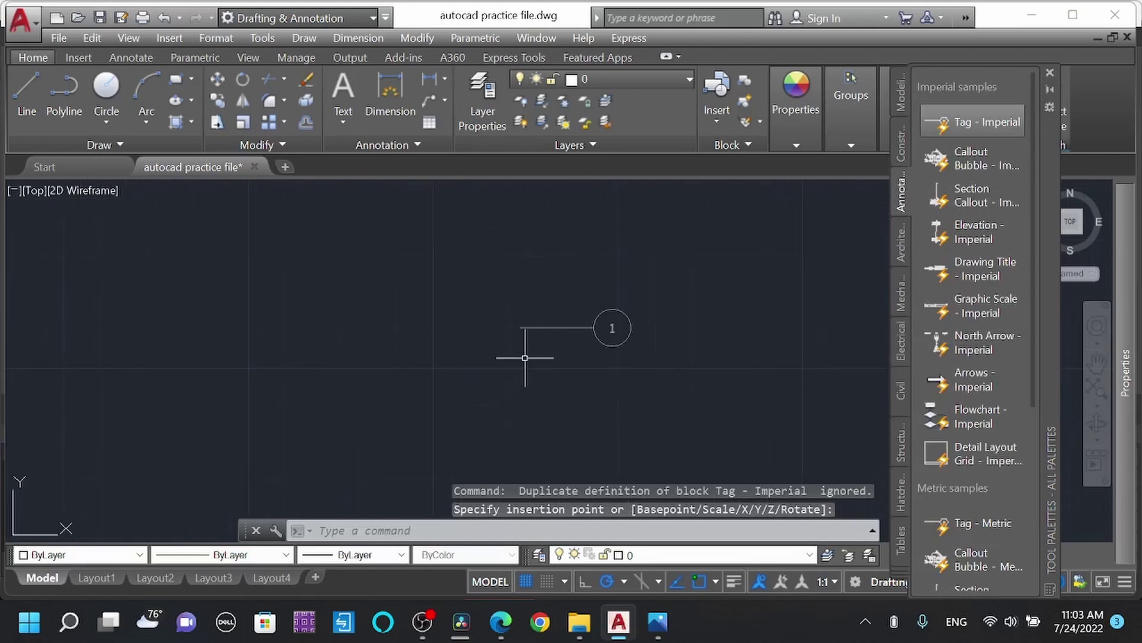
{"action": "left_click", "coordinate": [594, 329]}
{"action": "scroll", "coordinate": [603, 334], "scroll_direction": "up", "scroll_amount": 3}
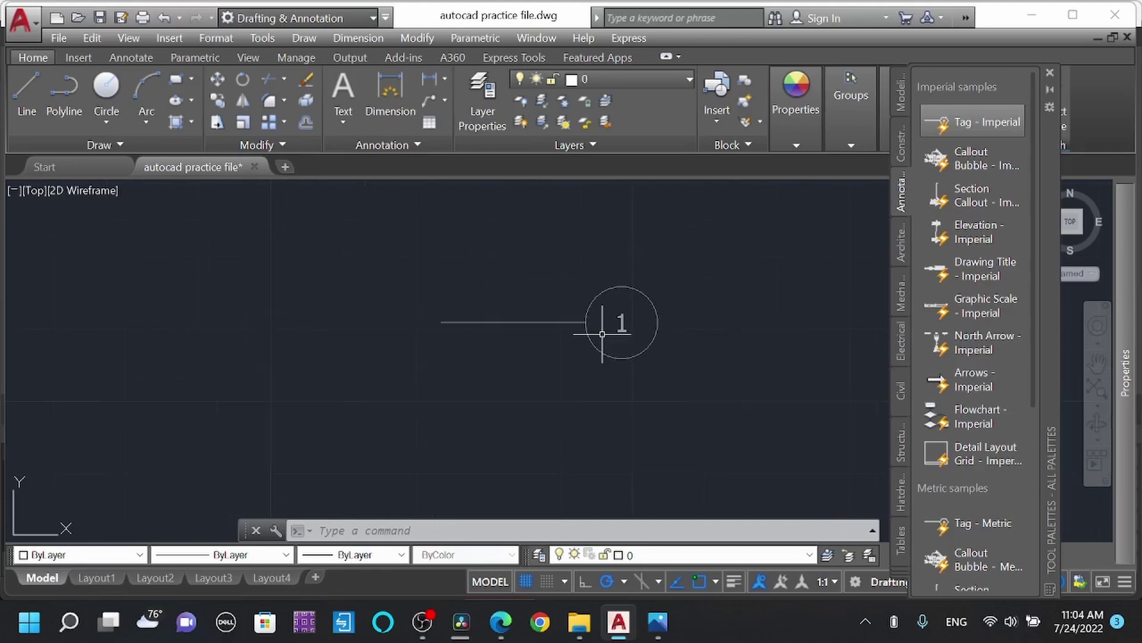
{"action": "scroll", "coordinate": [597, 349], "scroll_direction": "down", "scroll_amount": 1}
{"action": "left_click", "coordinate": [973, 158]}
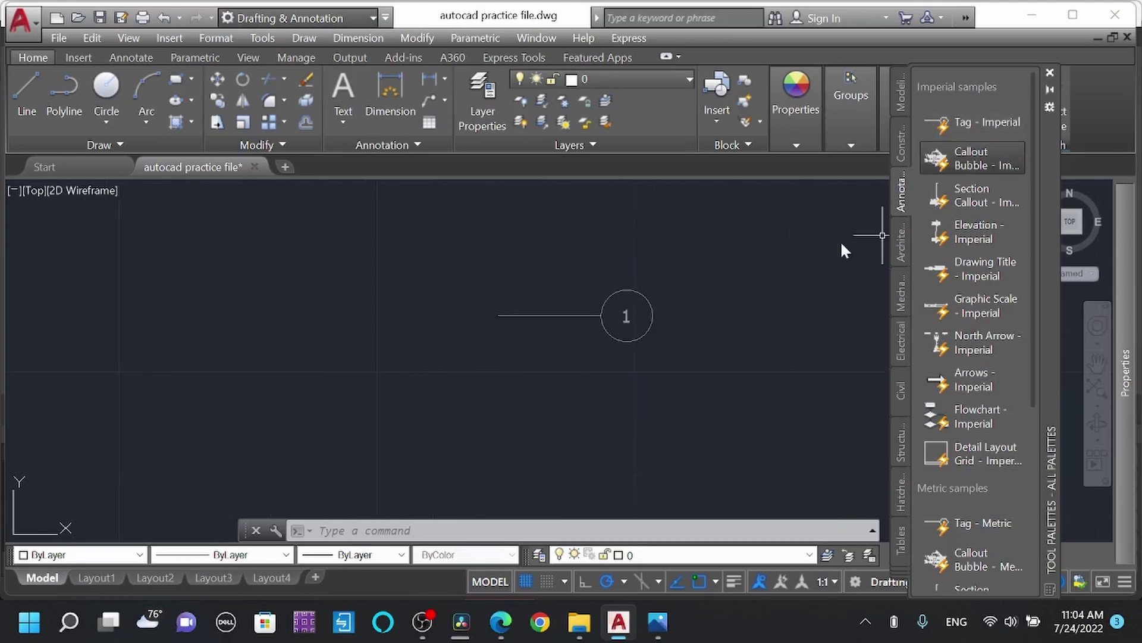
{"action": "left_click", "coordinate": [684, 388]}
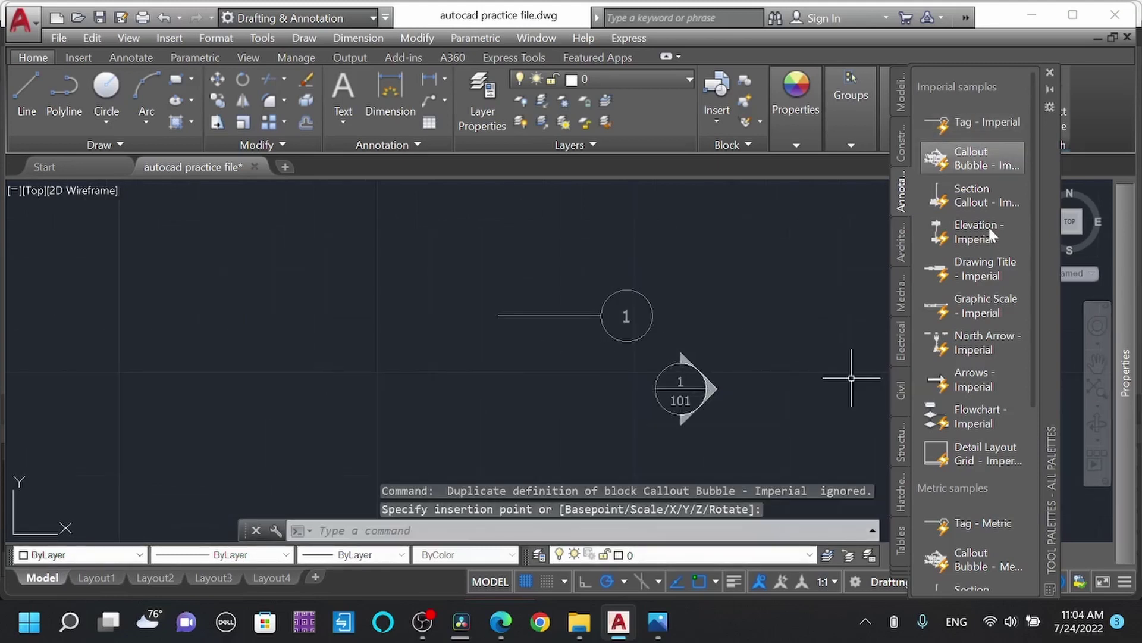
{"action": "left_click", "coordinate": [973, 195]}
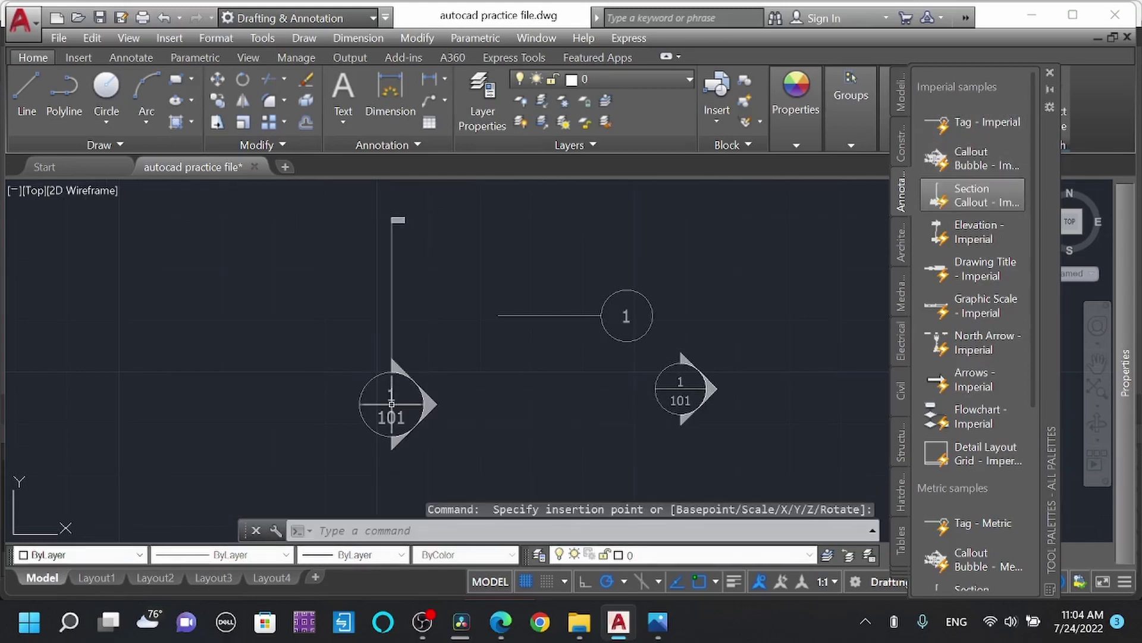
{"action": "scroll", "coordinate": [401, 426], "scroll_direction": "up", "scroll_amount": 3}
{"action": "scroll", "coordinate": [438, 451], "scroll_direction": "down", "scroll_amount": 1}
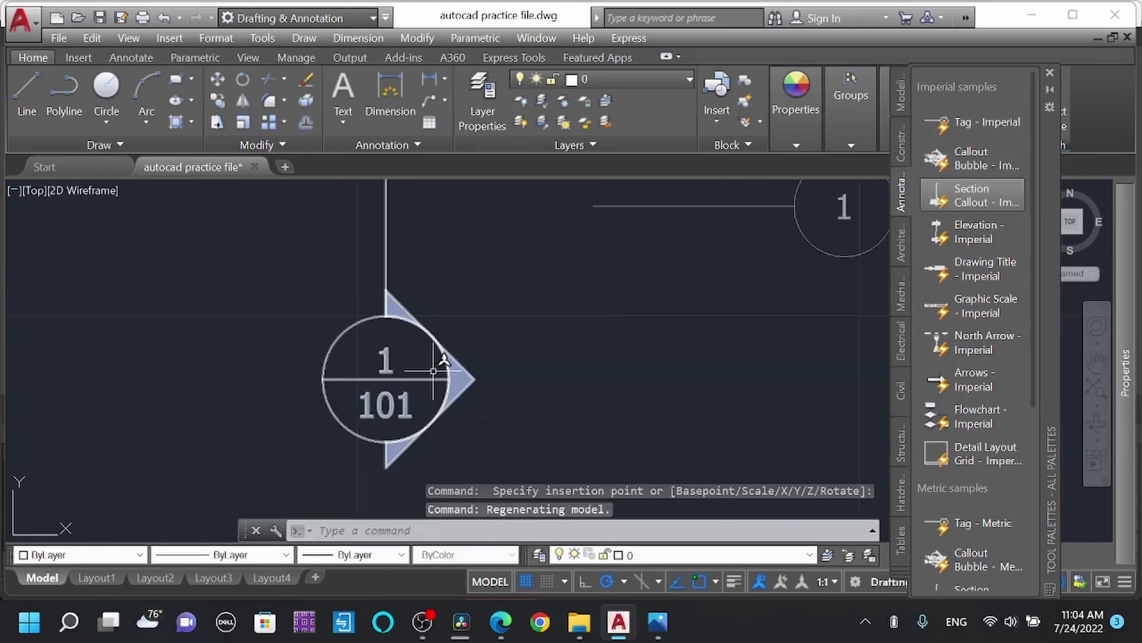
{"action": "left_click", "coordinate": [972, 231]}
{"action": "scroll", "coordinate": [626, 366], "scroll_direction": "down", "scroll_amount": 2}
{"action": "scroll", "coordinate": [592, 346], "scroll_direction": "down", "scroll_amount": 2}
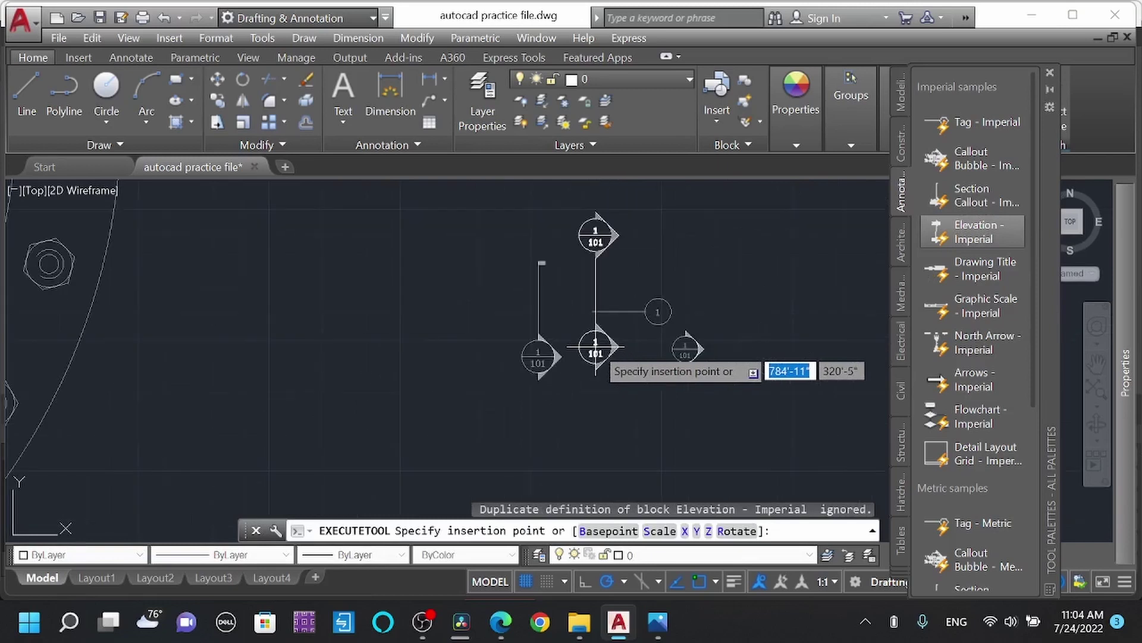
{"action": "scroll", "coordinate": [535, 361], "scroll_direction": "down", "scroll_amount": 2}
{"action": "left_click", "coordinate": [460, 376]}
{"action": "scroll", "coordinate": [460, 375], "scroll_direction": "up", "scroll_amount": 3}
{"action": "scroll", "coordinate": [566, 347], "scroll_direction": "down", "scroll_amount": 2}
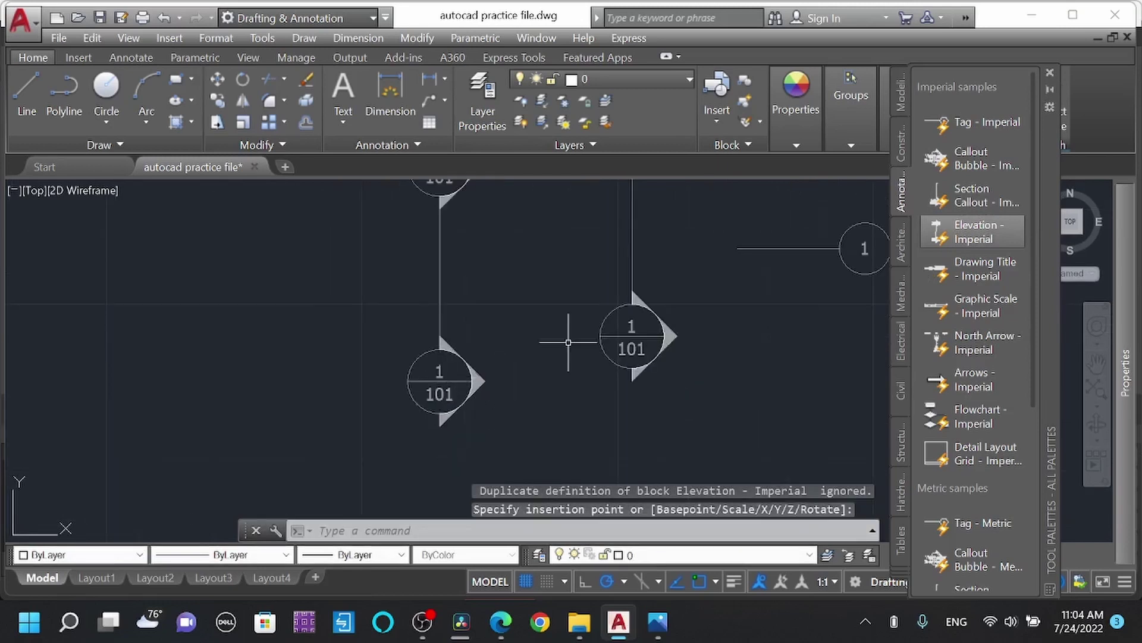
Add the view title, a graphic scale bar with its preset scale unchanged, and a north arrow.
{"action": "left_click", "coordinate": [982, 274]}
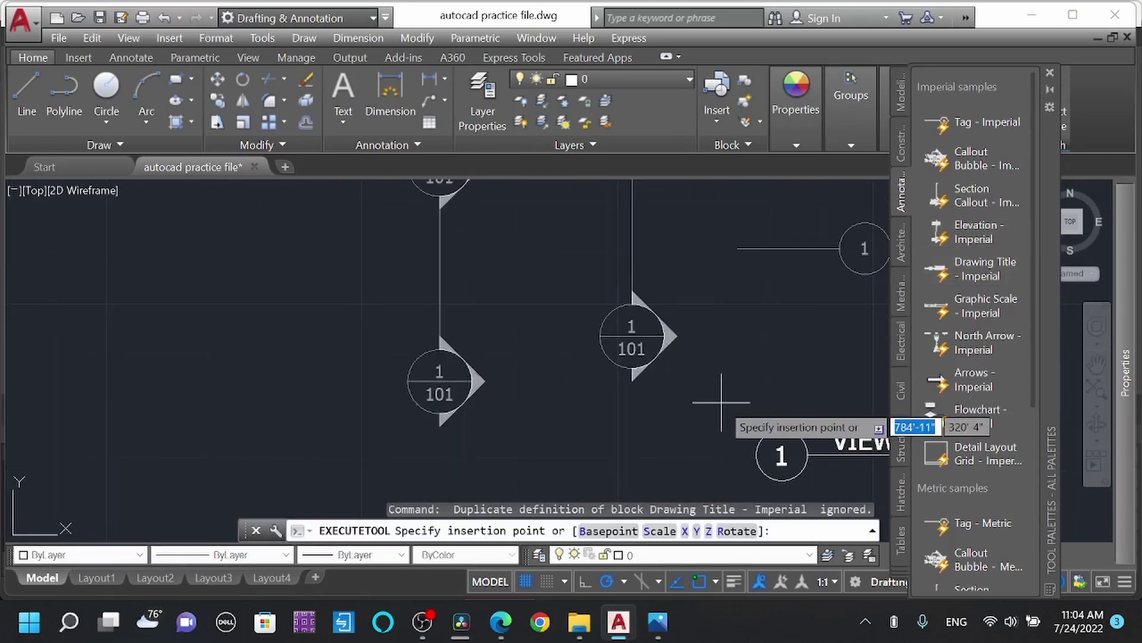
{"action": "scroll", "coordinate": [638, 335], "scroll_direction": "down", "scroll_amount": 2}
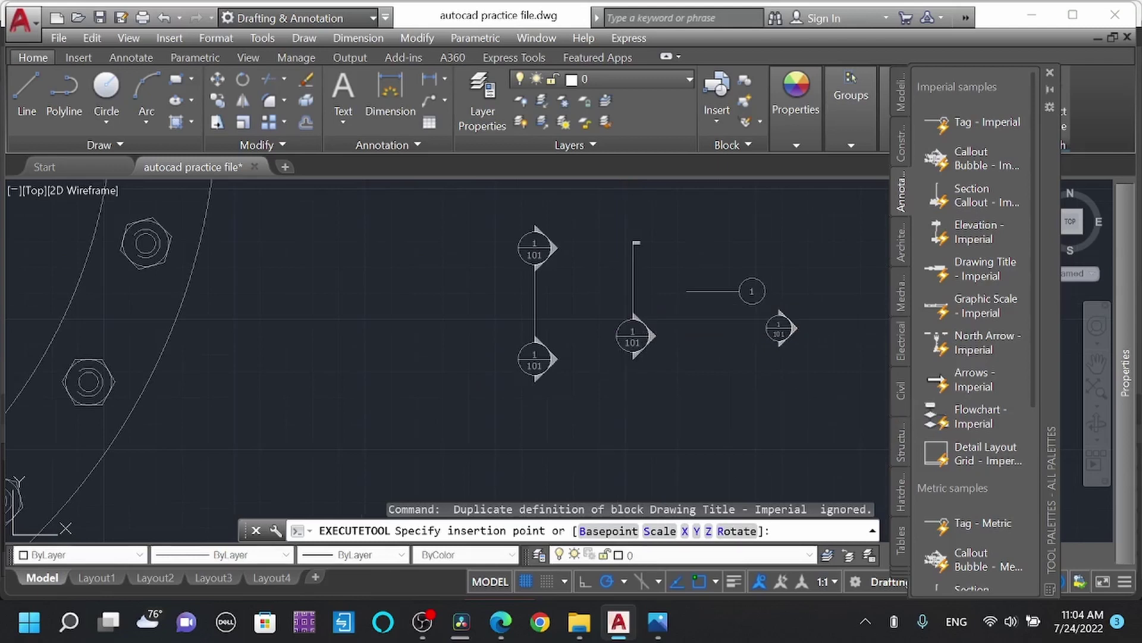
{"action": "left_click", "coordinate": [676, 413]}
{"action": "left_click", "coordinate": [990, 306]}
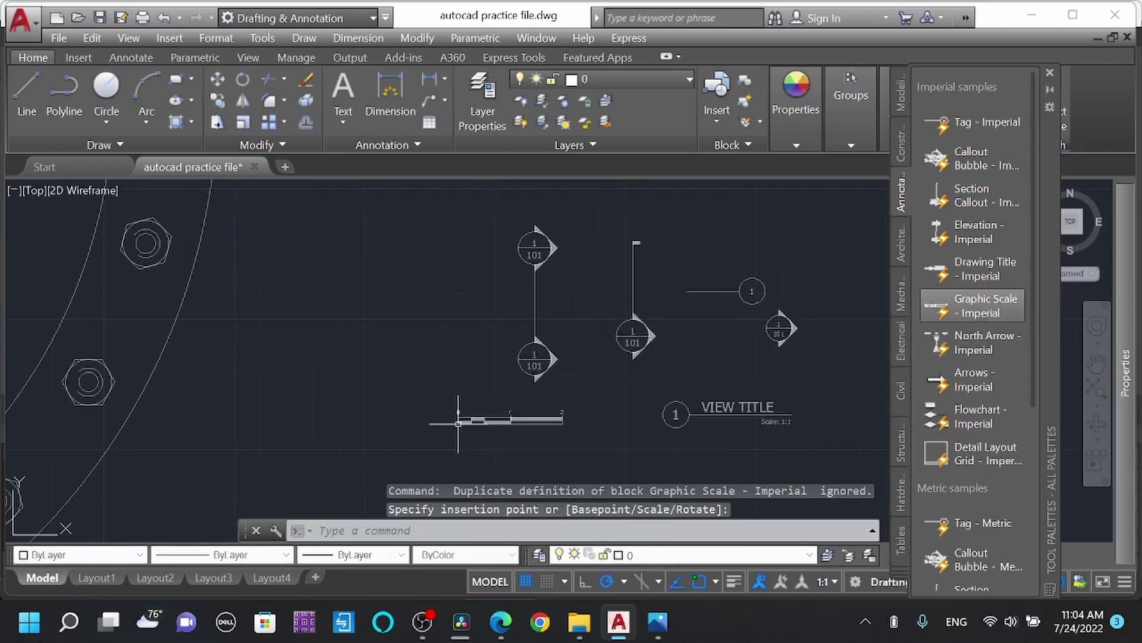
{"action": "scroll", "coordinate": [457, 422], "scroll_direction": "up", "scroll_amount": 4}
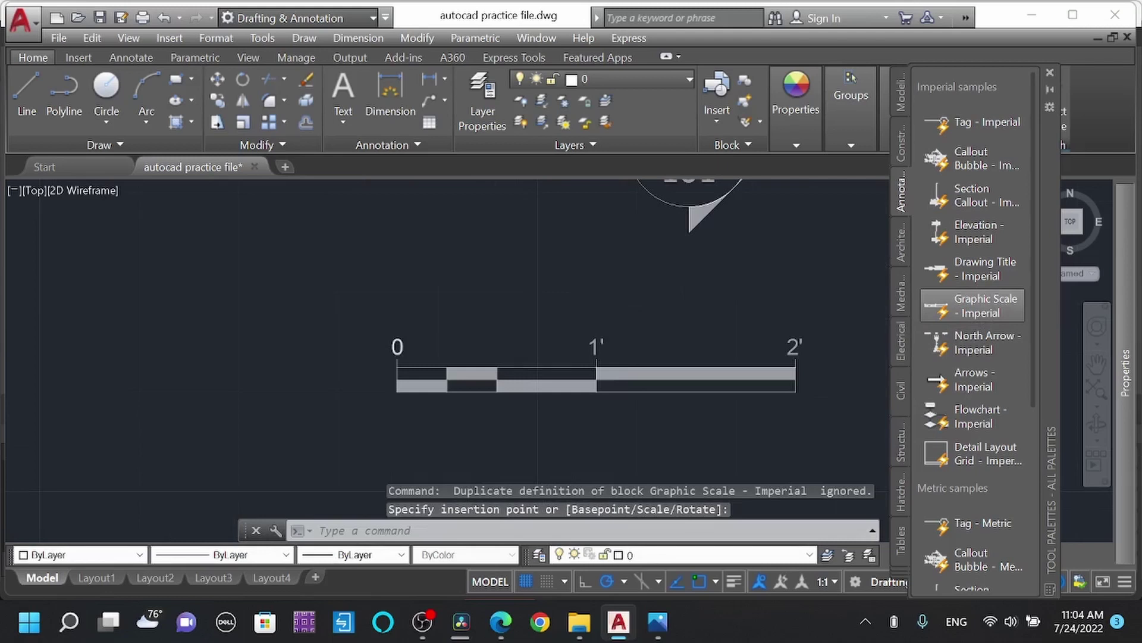
{"action": "left_click", "coordinate": [689, 307]}
{"action": "left_click", "coordinate": [384, 426]}
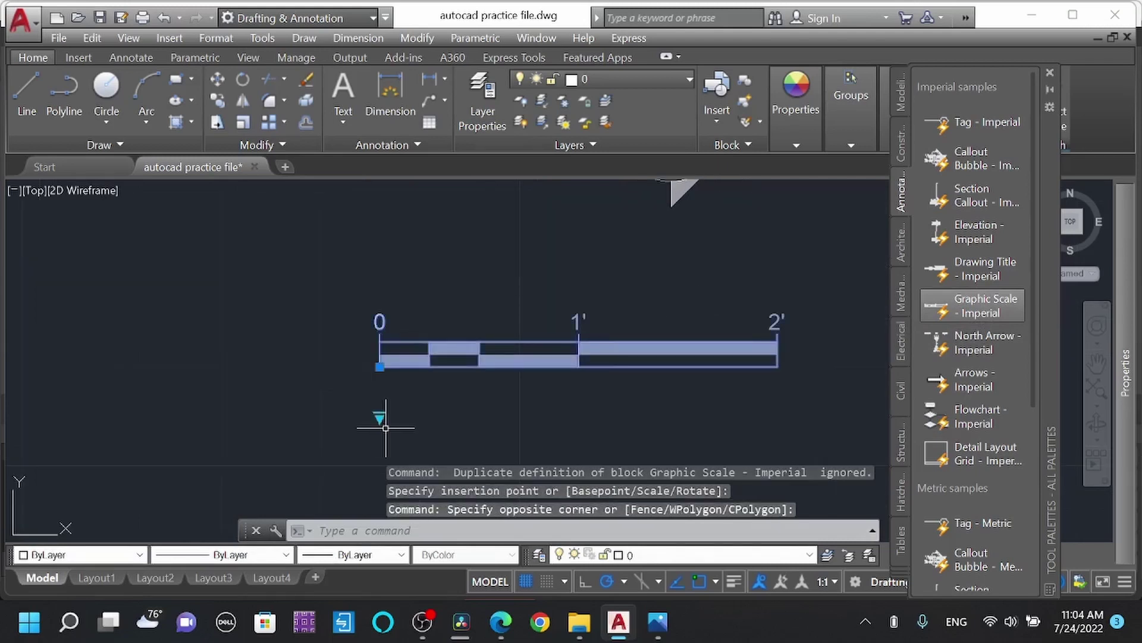
{"action": "left_click", "coordinate": [380, 418]}
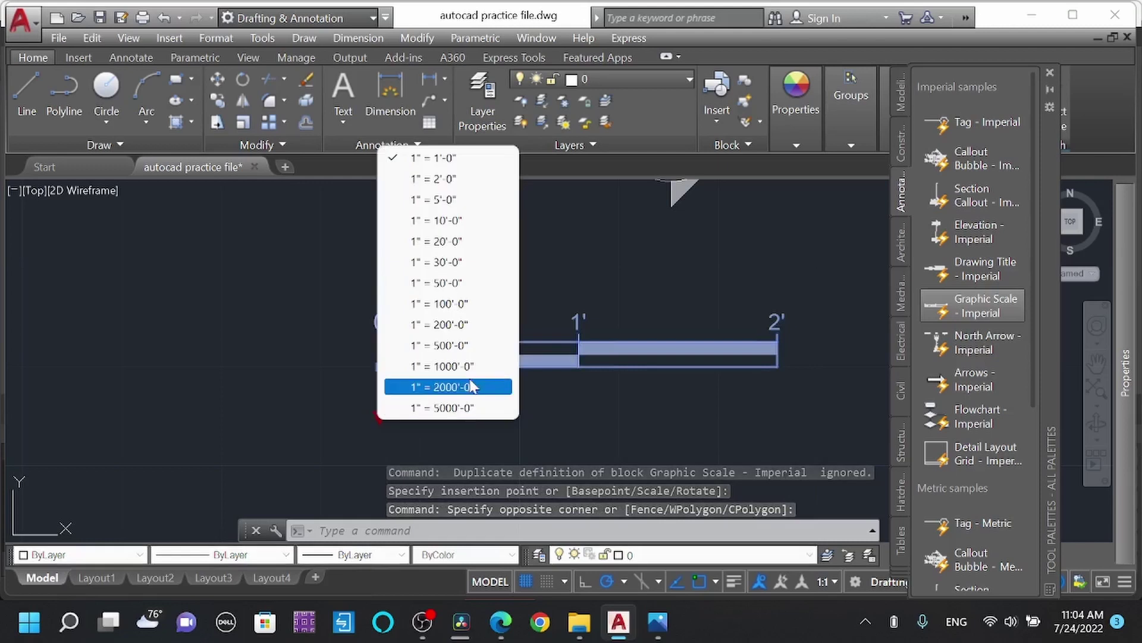
{"action": "left_click", "coordinate": [590, 442]}
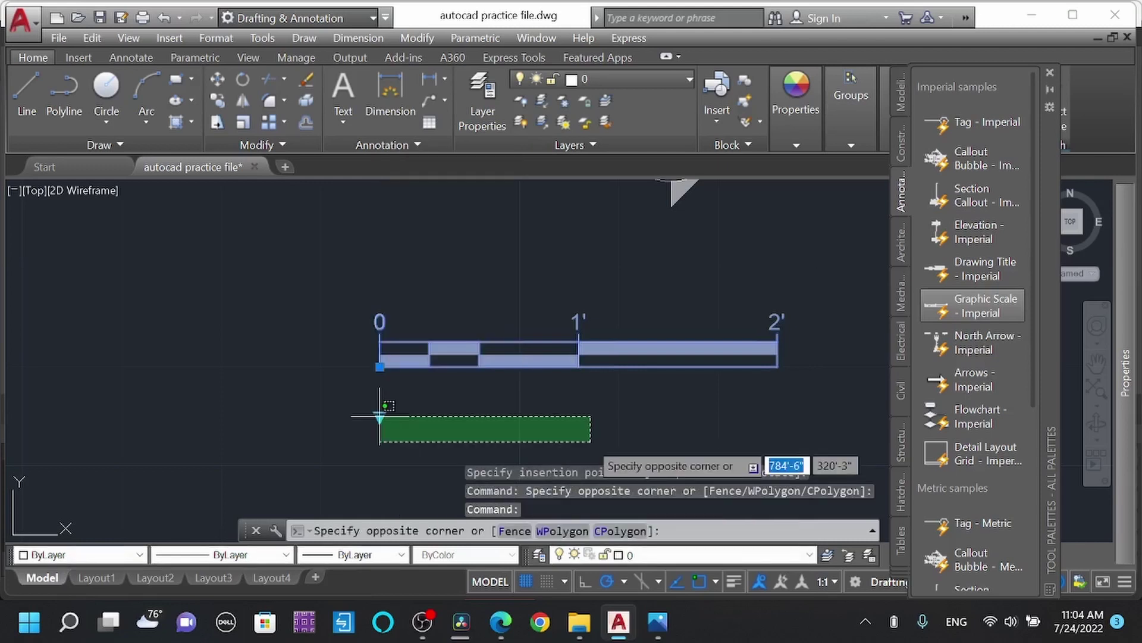
{"action": "left_click", "coordinate": [980, 342]}
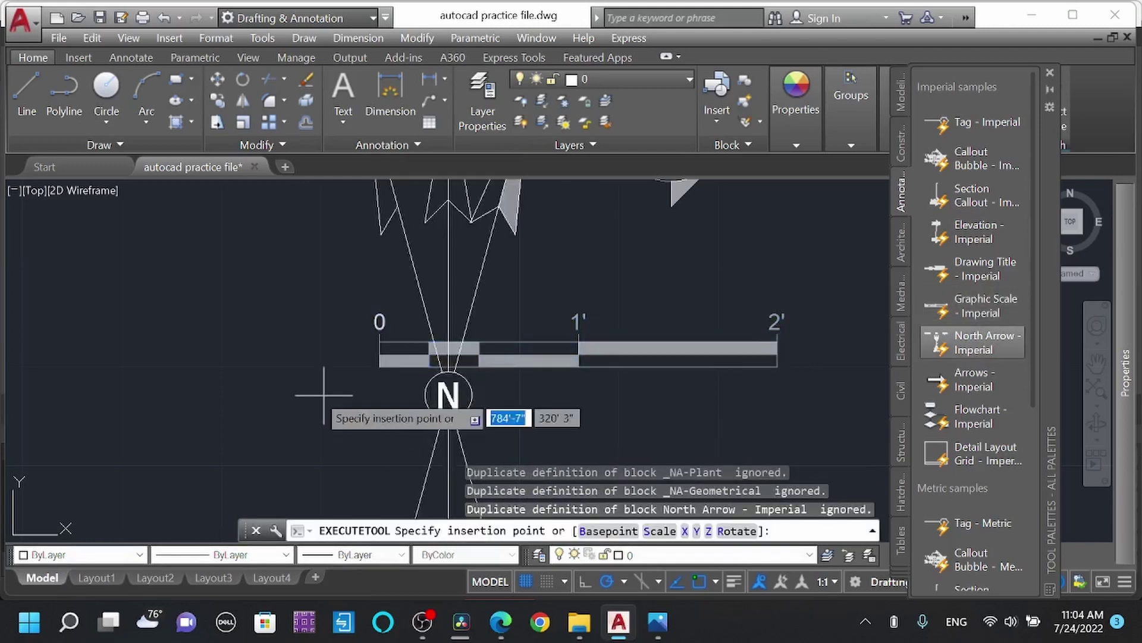
{"action": "left_click", "coordinate": [235, 357]}
{"action": "scroll", "coordinate": [382, 339], "scroll_direction": "down", "scroll_amount": 5}
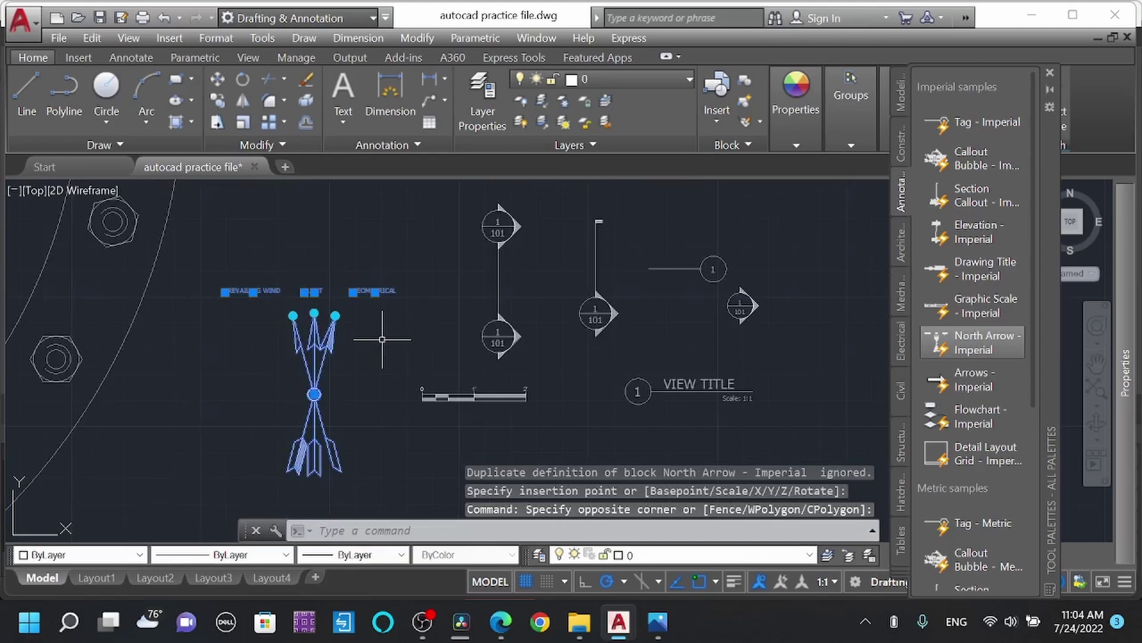
{"action": "middle_click_drag", "start_coordinate": [382, 339], "coordinate": [443, 315]}
{"action": "scroll", "coordinate": [996, 242], "scroll_direction": "down", "scroll_amount": 3}
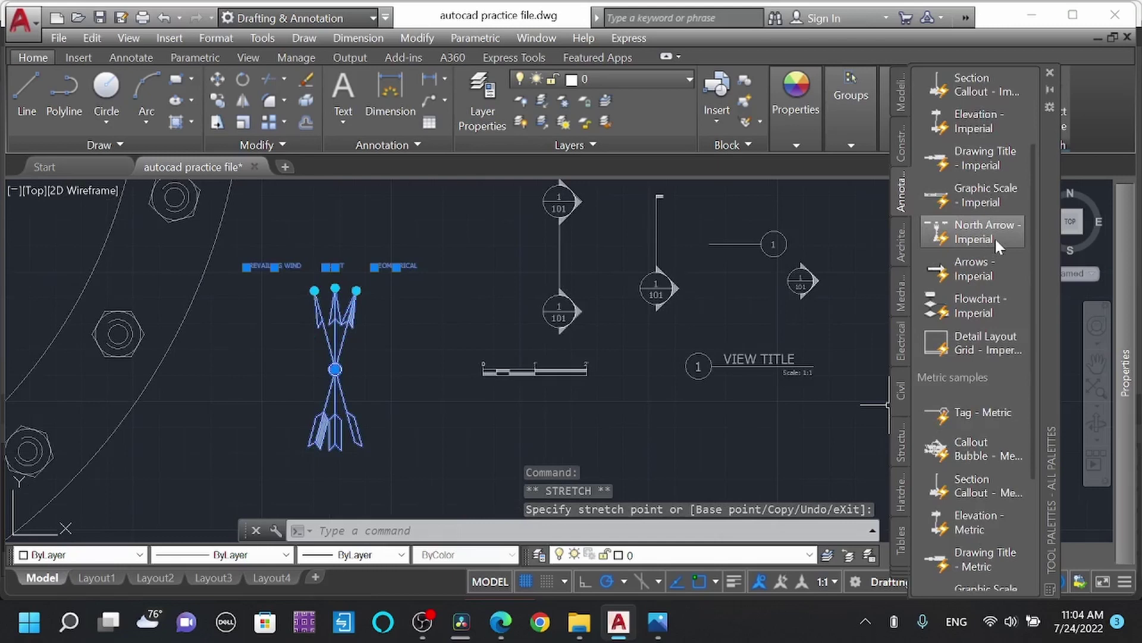
{"action": "scroll", "coordinate": [958, 446], "scroll_direction": "down", "scroll_amount": 3}
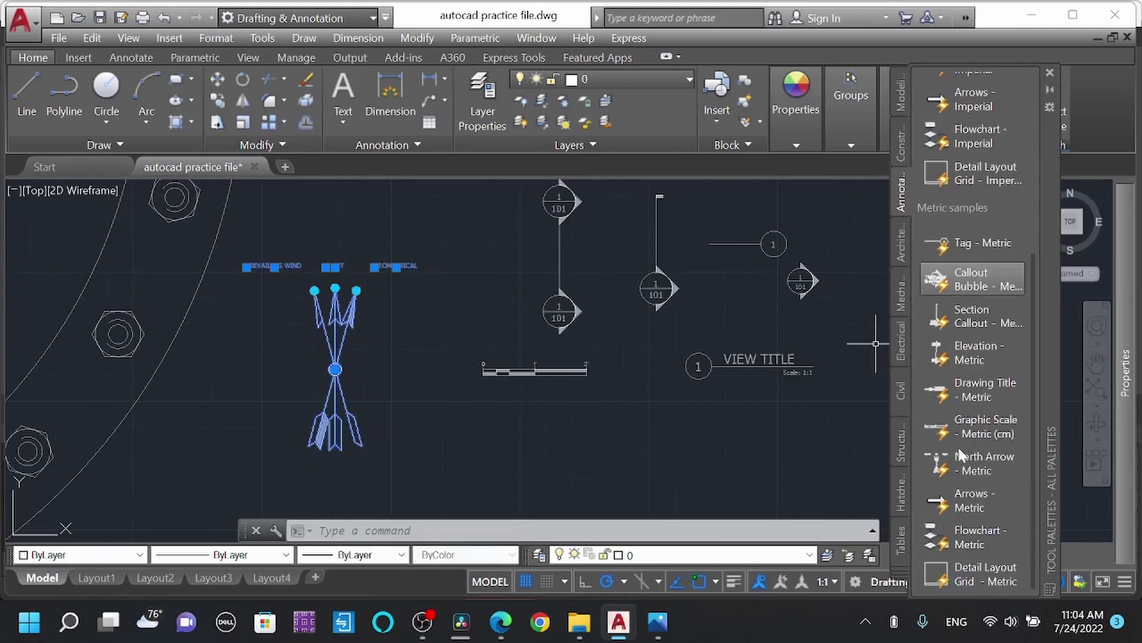
From the Mechanical samples, place a shoulder screw and leave its size unchanged.
{"action": "left_click", "coordinate": [901, 240]}
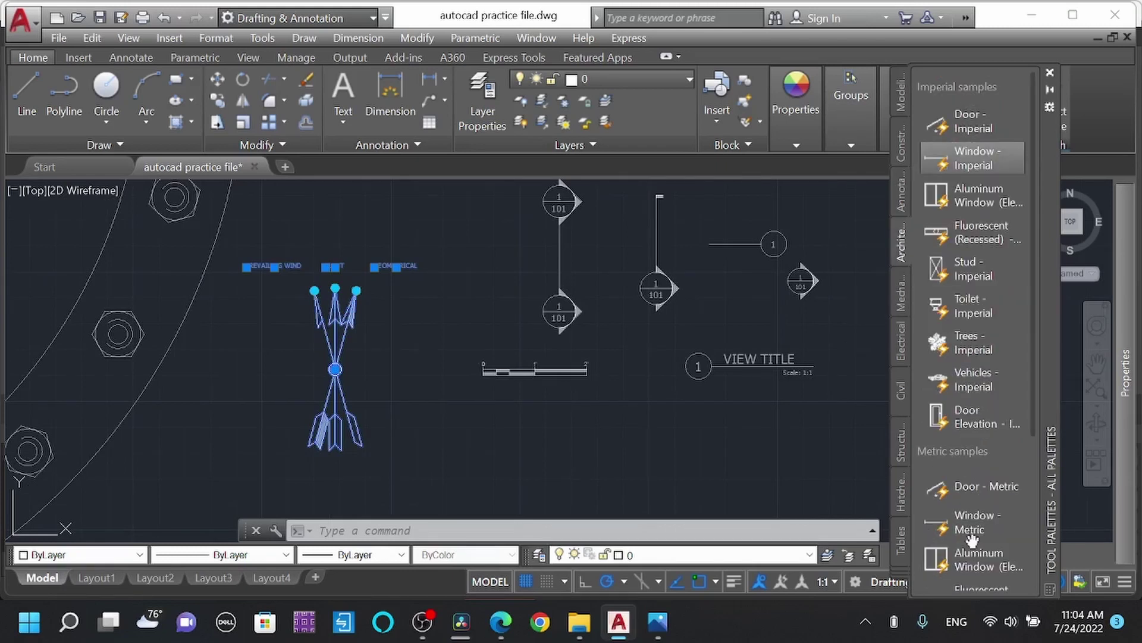
{"action": "left_click", "coordinate": [902, 295]}
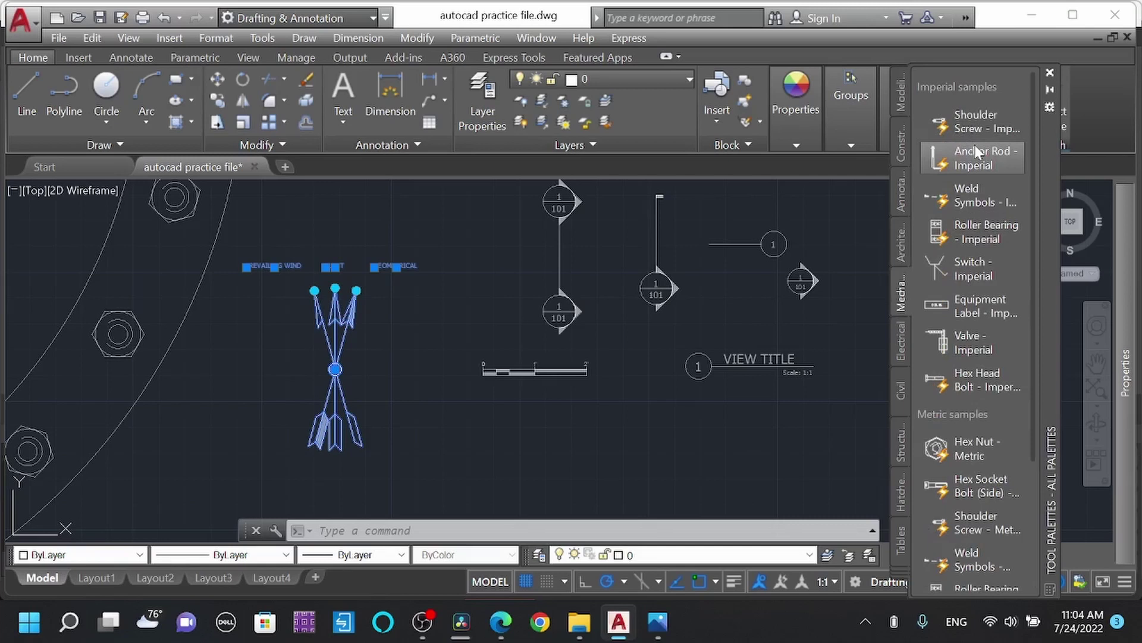
{"action": "left_click", "coordinate": [977, 154]}
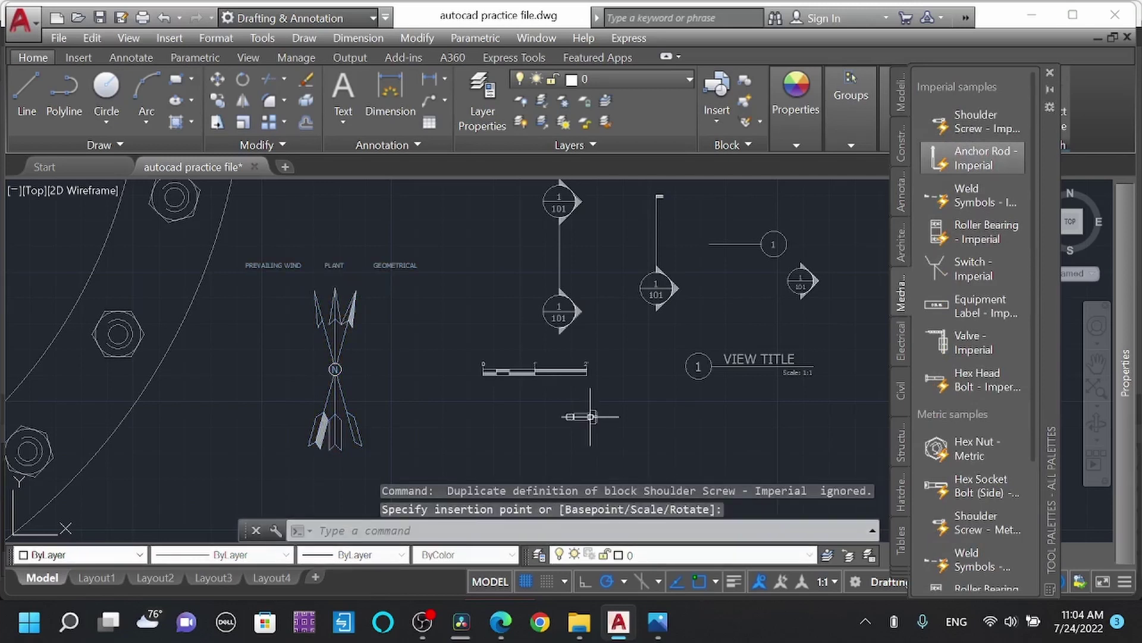
{"action": "scroll", "coordinate": [590, 417], "scroll_direction": "up", "scroll_amount": 5}
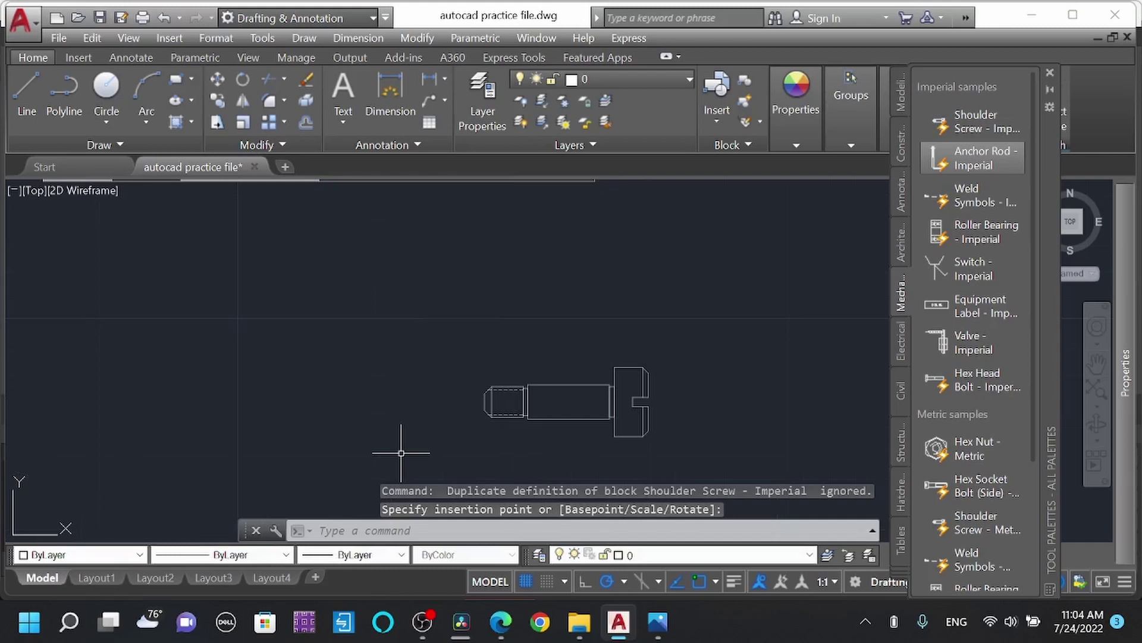
{"action": "left_click", "coordinate": [401, 452]}
{"action": "left_click", "coordinate": [703, 346]}
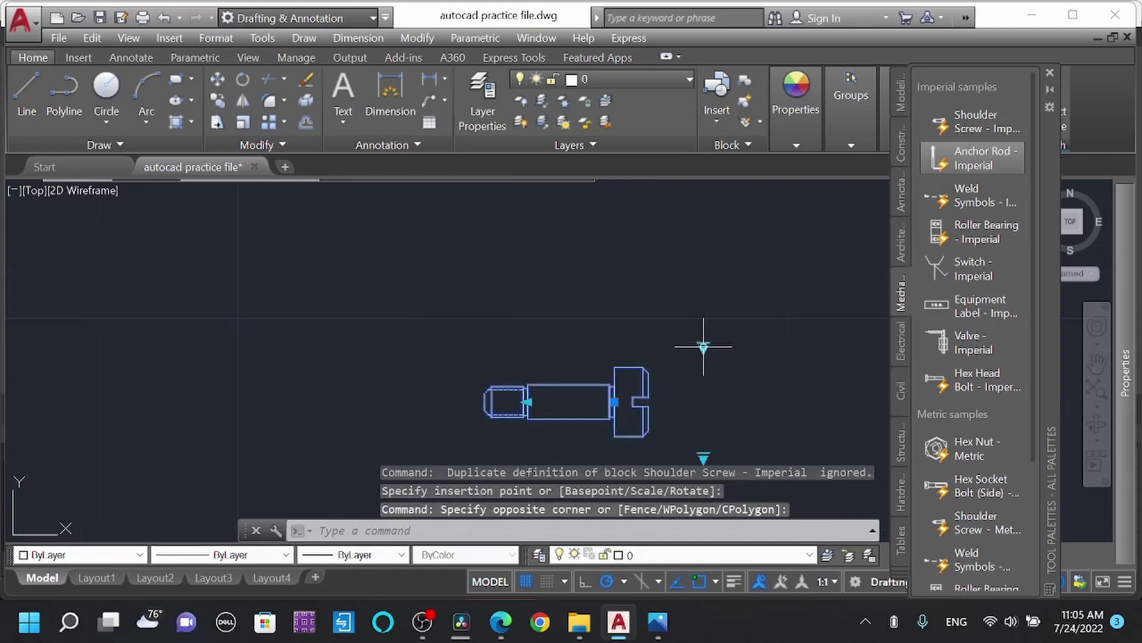
{"action": "left_click", "coordinate": [703, 346]}
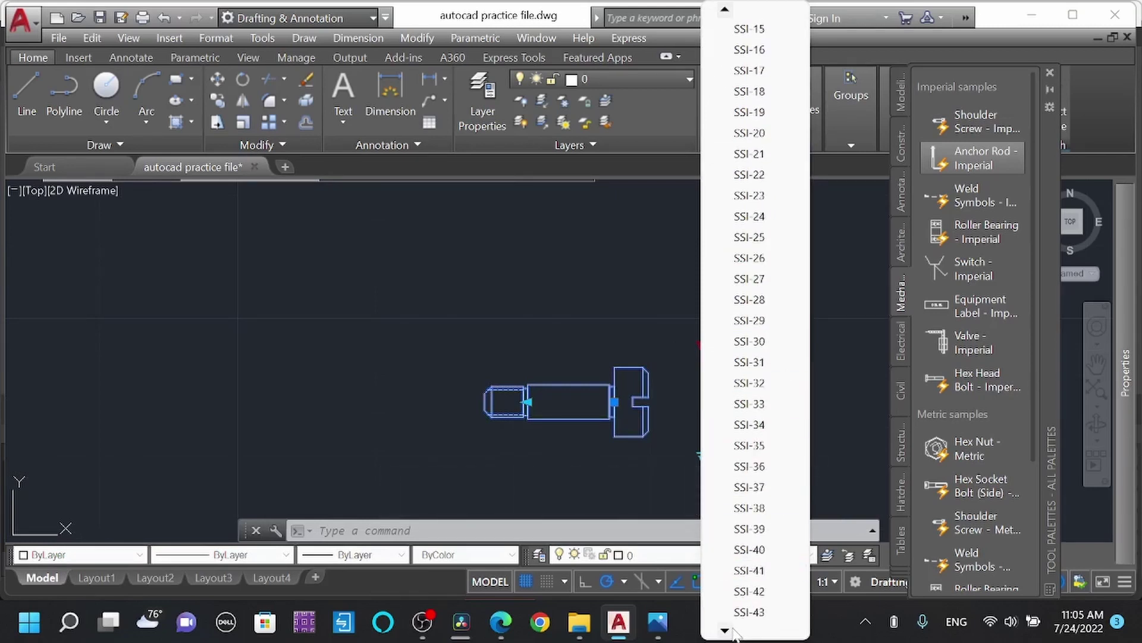
{"action": "left_click", "coordinate": [643, 352]}
{"action": "left_click", "coordinate": [460, 226]}
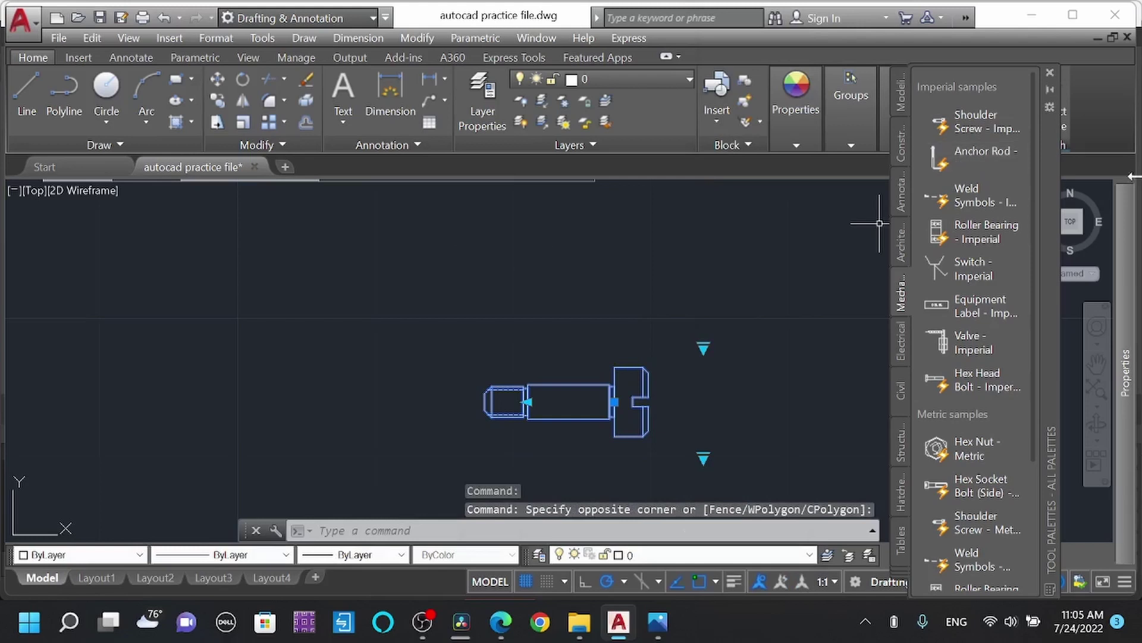
Place a weld symbol above the shoulder screw and a roller bearing to its left.
{"action": "left_click", "coordinate": [972, 195]}
{"action": "left_click", "coordinate": [593, 315]}
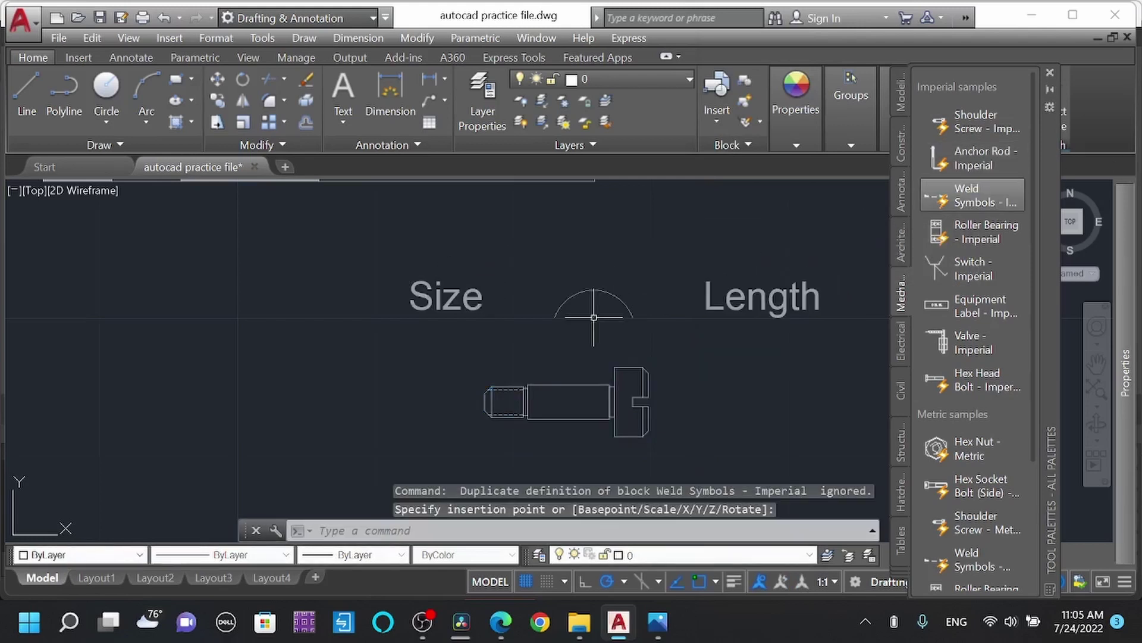
{"action": "left_click", "coordinate": [978, 230]}
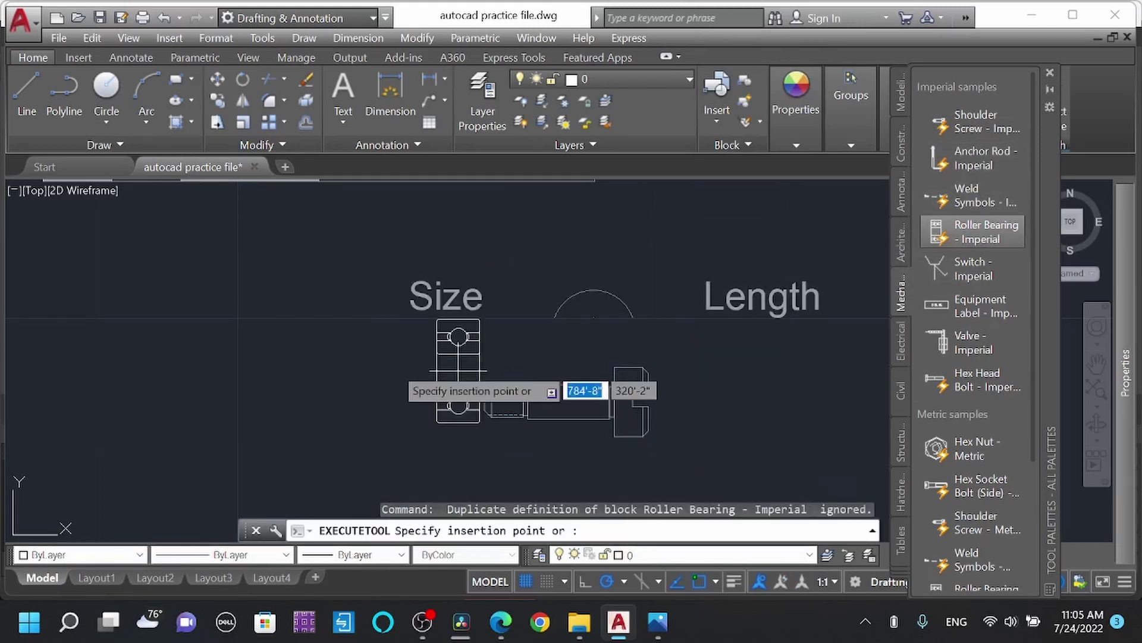
{"action": "left_click", "coordinate": [343, 354]}
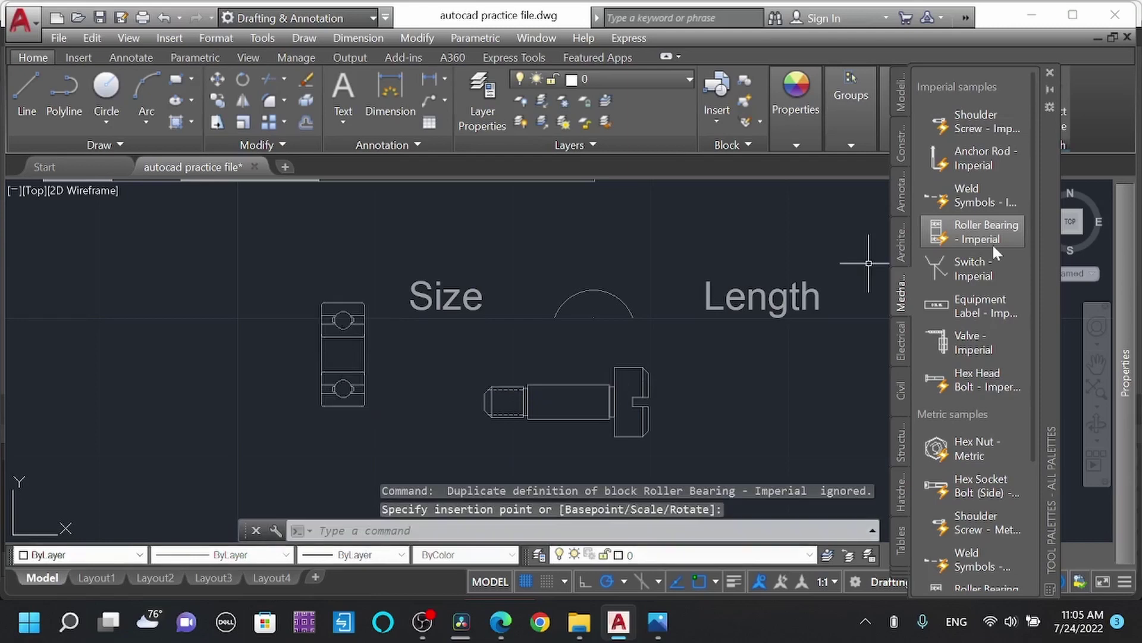
{"action": "left_click", "coordinate": [971, 279]}
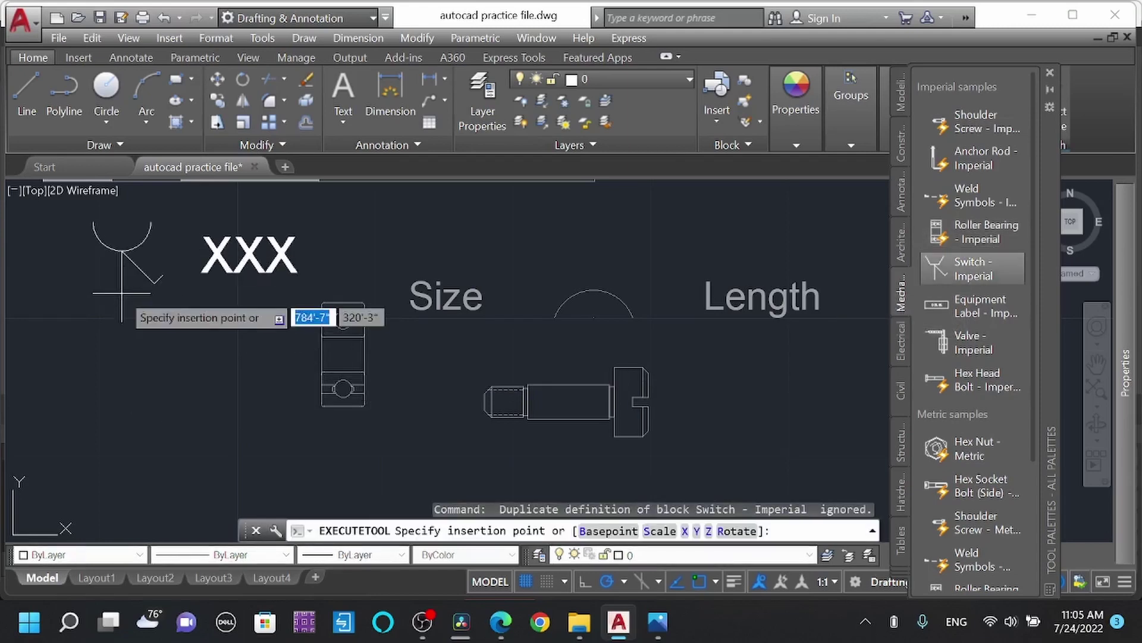
Place the switch block at upper left and label it 'one way switch'.
{"action": "left_click", "coordinate": [123, 248]}
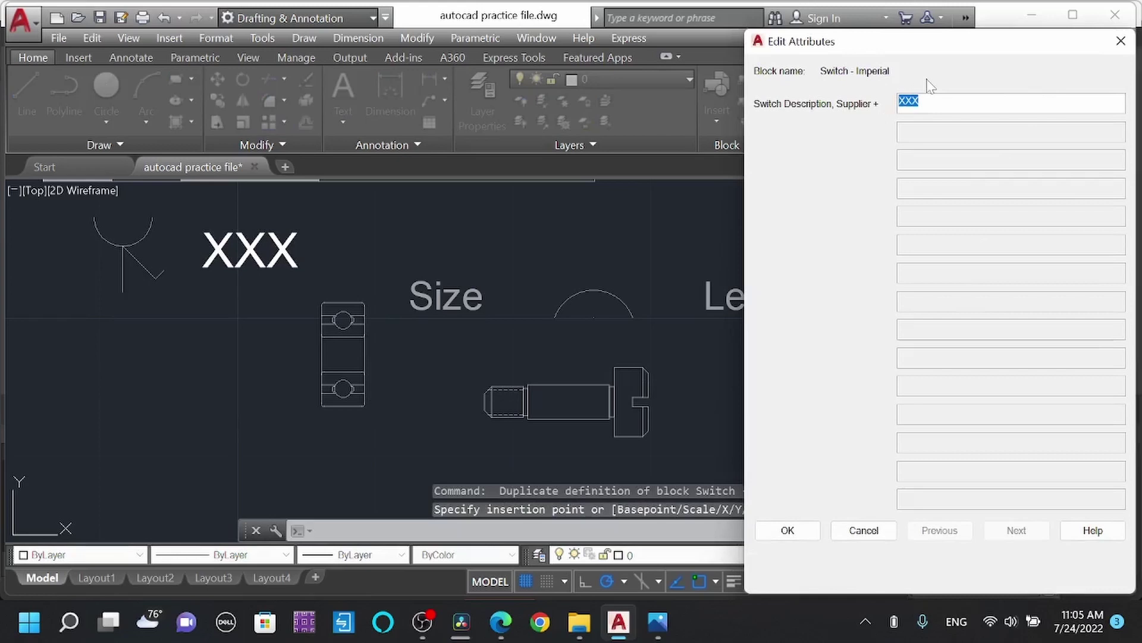
{"action": "type", "text": "on"}
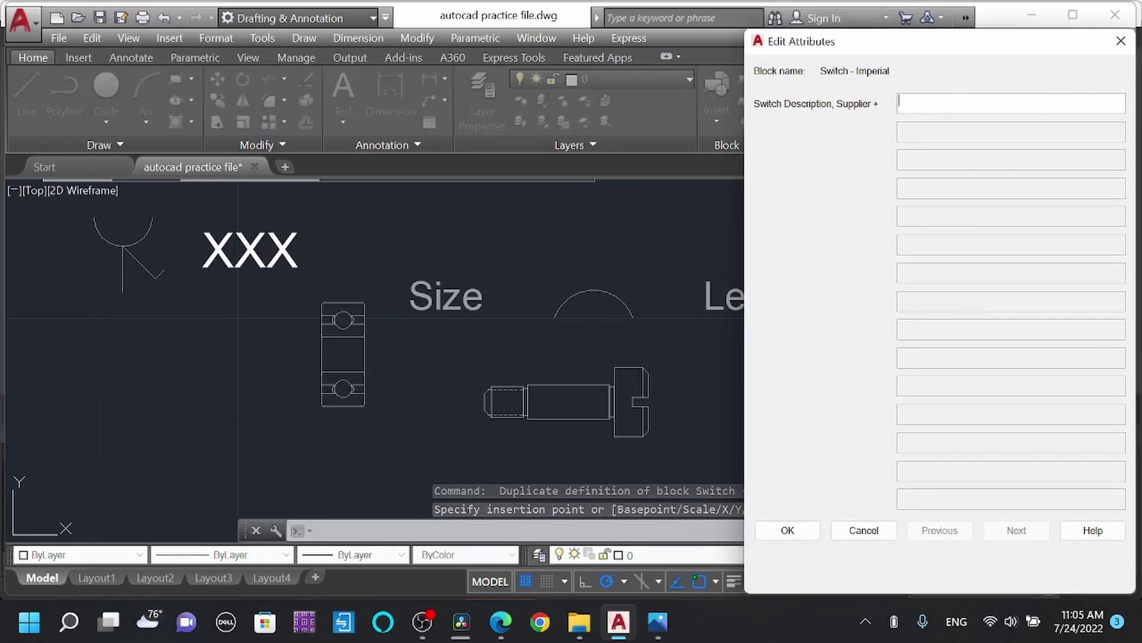
{"action": "type", "text": "e"}
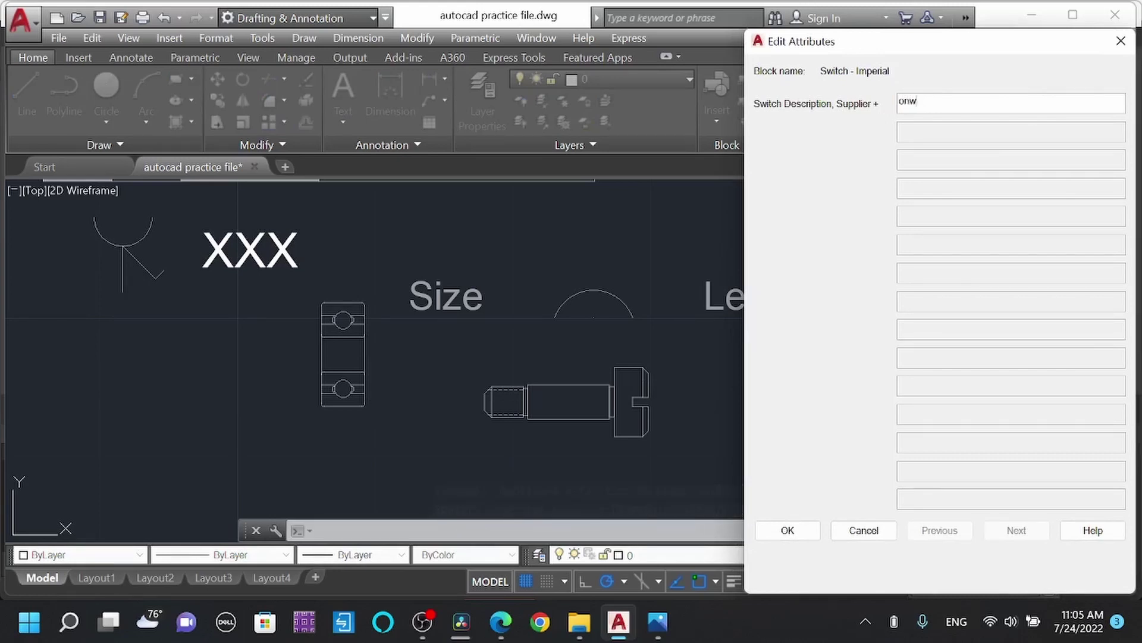
{"action": "type", "text": " way sw"}
{"action": "type", "text": "itch"}
{"action": "key", "text": "ctrl+a"}
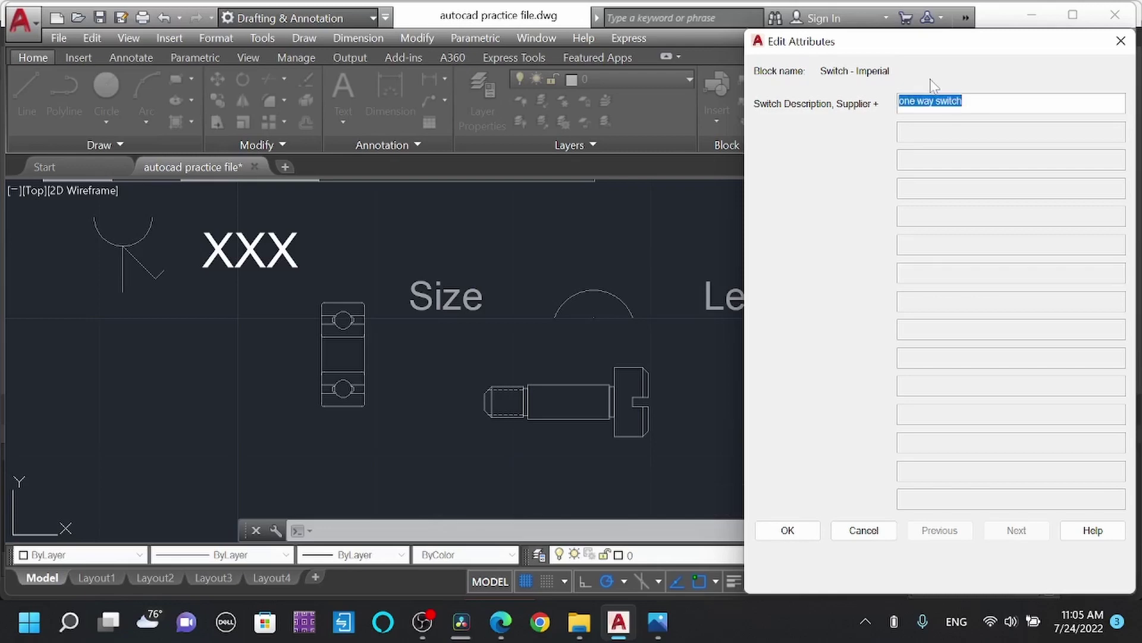
{"action": "left_click", "coordinate": [785, 533]}
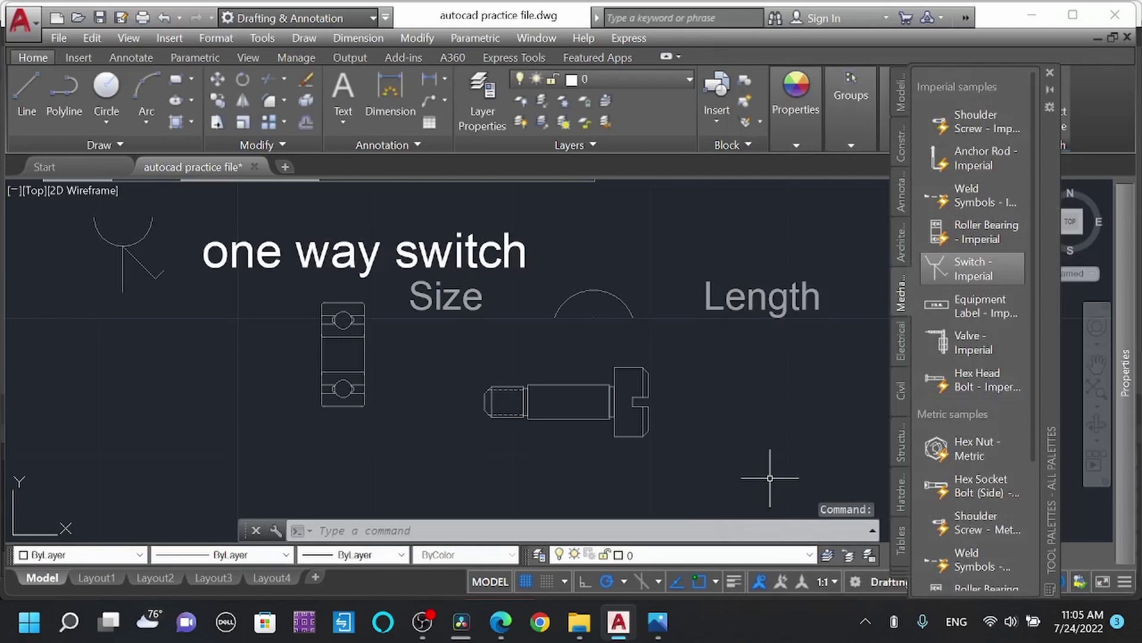
Place a Valve - Imperial block and dismiss its attribute dialog.
{"action": "left_click", "coordinate": [976, 352]}
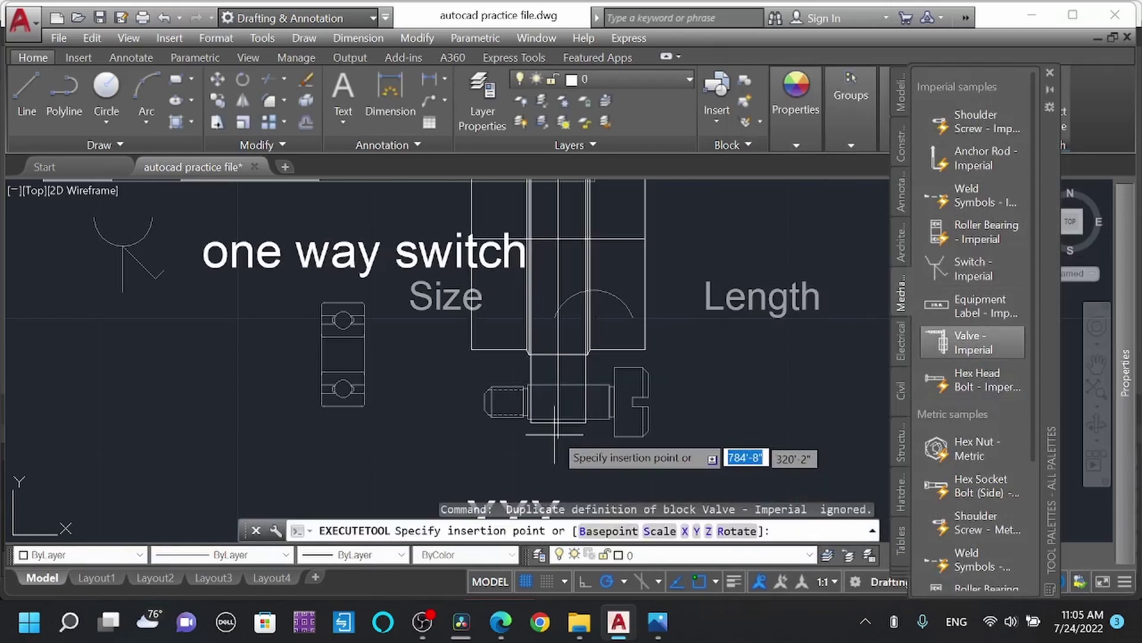
{"action": "scroll", "coordinate": [555, 435], "scroll_direction": "down", "scroll_amount": 5}
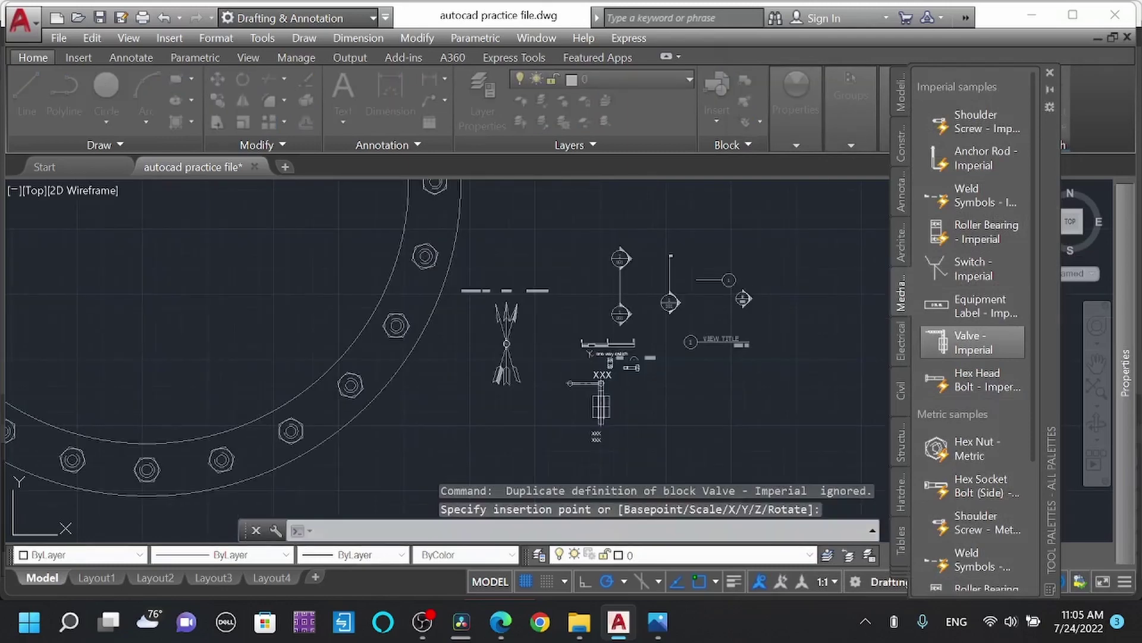
{"action": "left_click", "coordinate": [821, 294]}
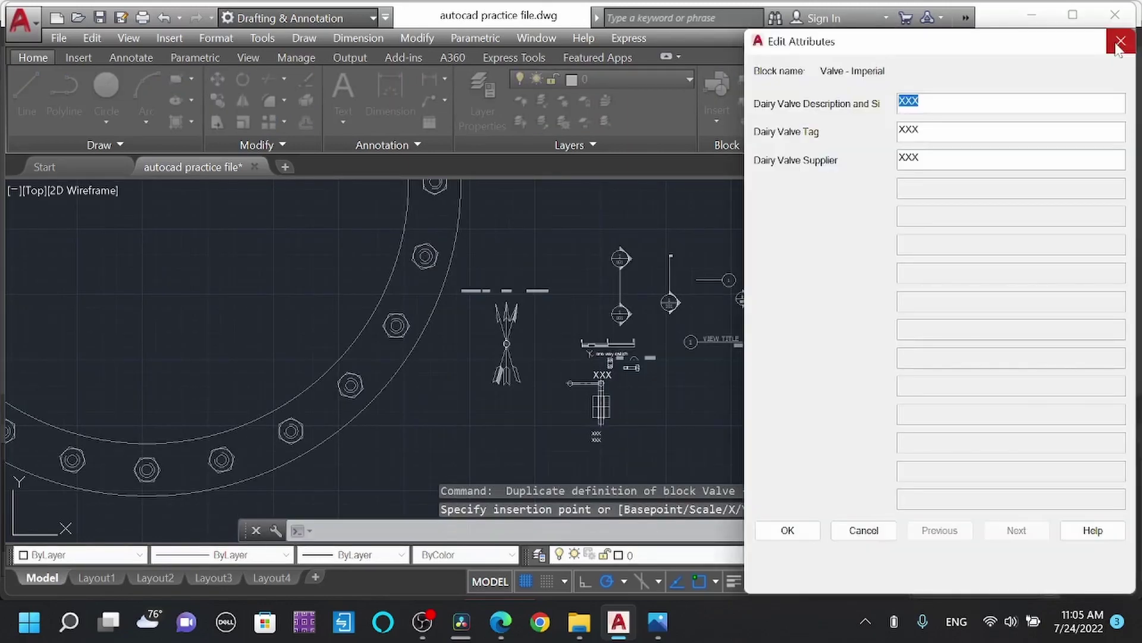
{"action": "left_click", "coordinate": [1120, 43]}
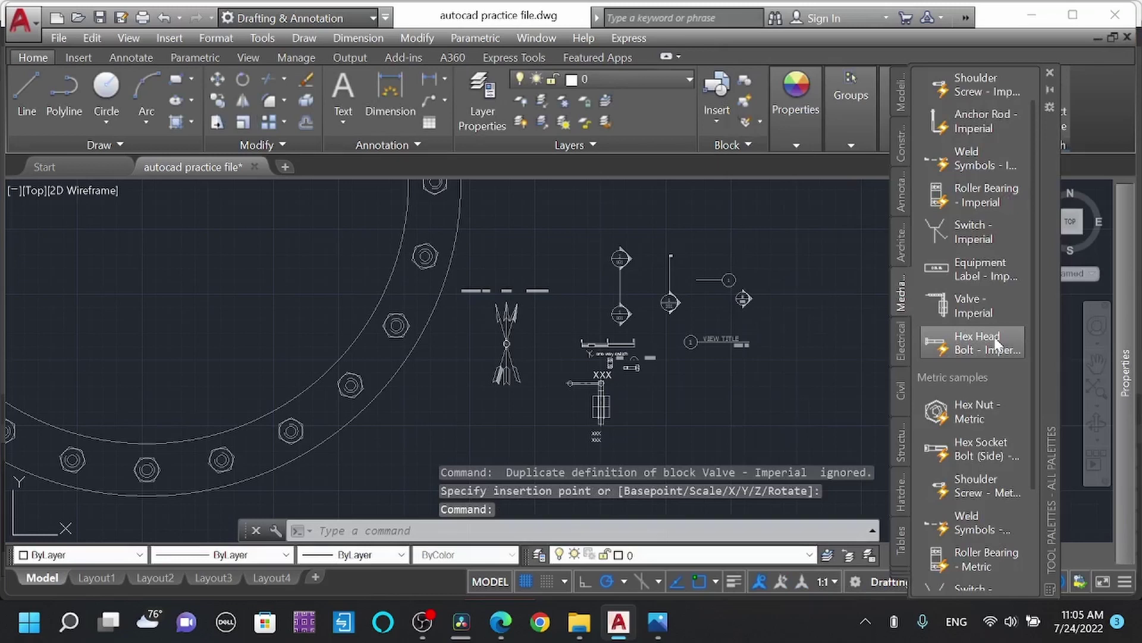
Place an imperial hex head bolt and stretch it longer with its grip.
{"action": "left_click", "coordinate": [994, 337]}
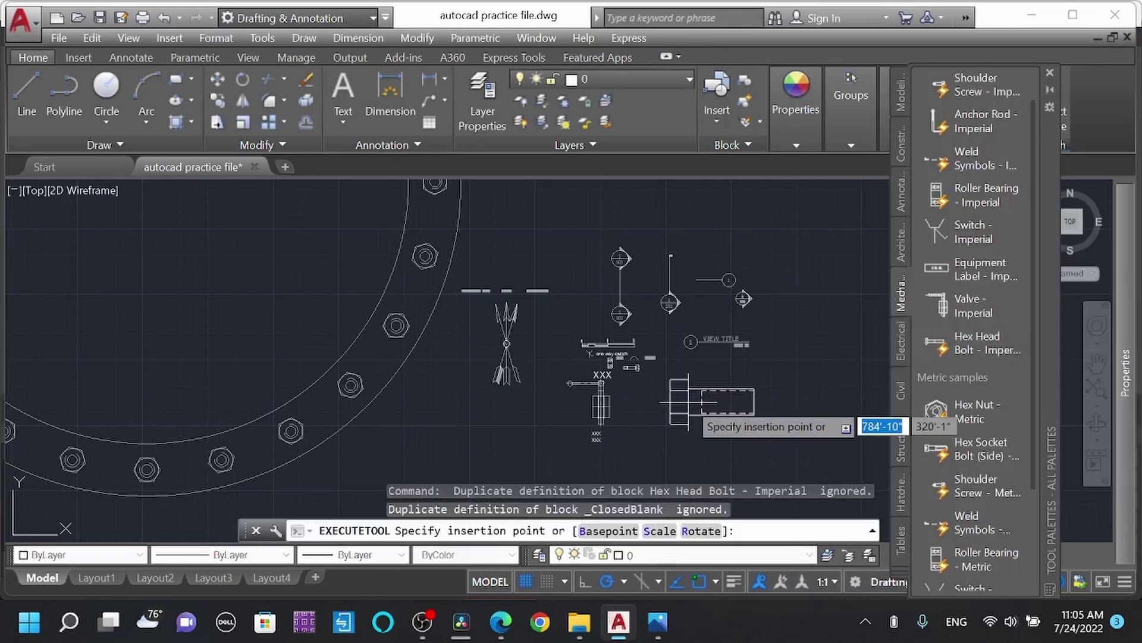
{"action": "left_click", "coordinate": [681, 400]}
{"action": "scroll", "coordinate": [680, 400], "scroll_direction": "up", "scroll_amount": 3}
{"action": "left_click_drag", "start_coordinate": [804, 438], "coordinate": [598, 331]}
{"action": "left_click", "coordinate": [774, 383]}
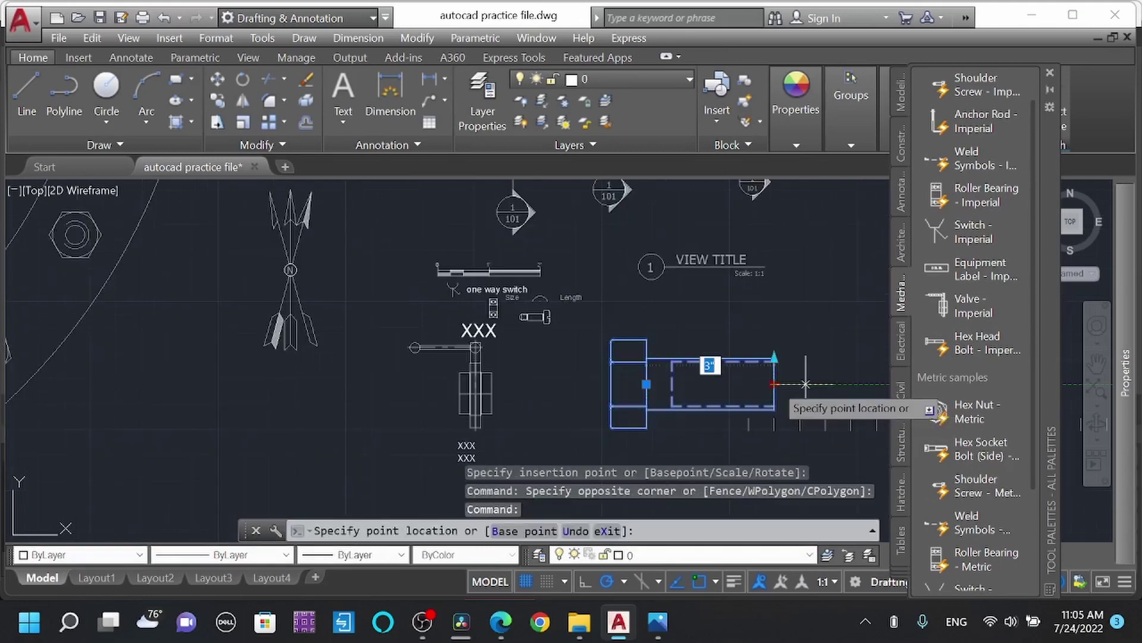
{"action": "left_click", "coordinate": [805, 384]}
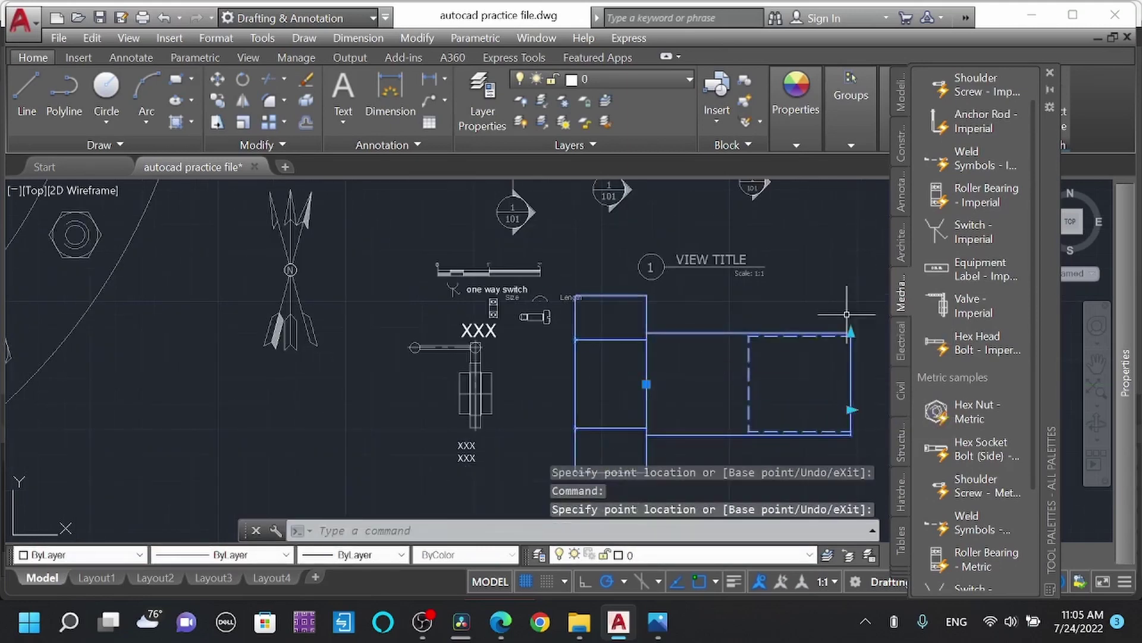
{"action": "scroll", "coordinate": [847, 315], "scroll_direction": "down", "scroll_amount": 4}
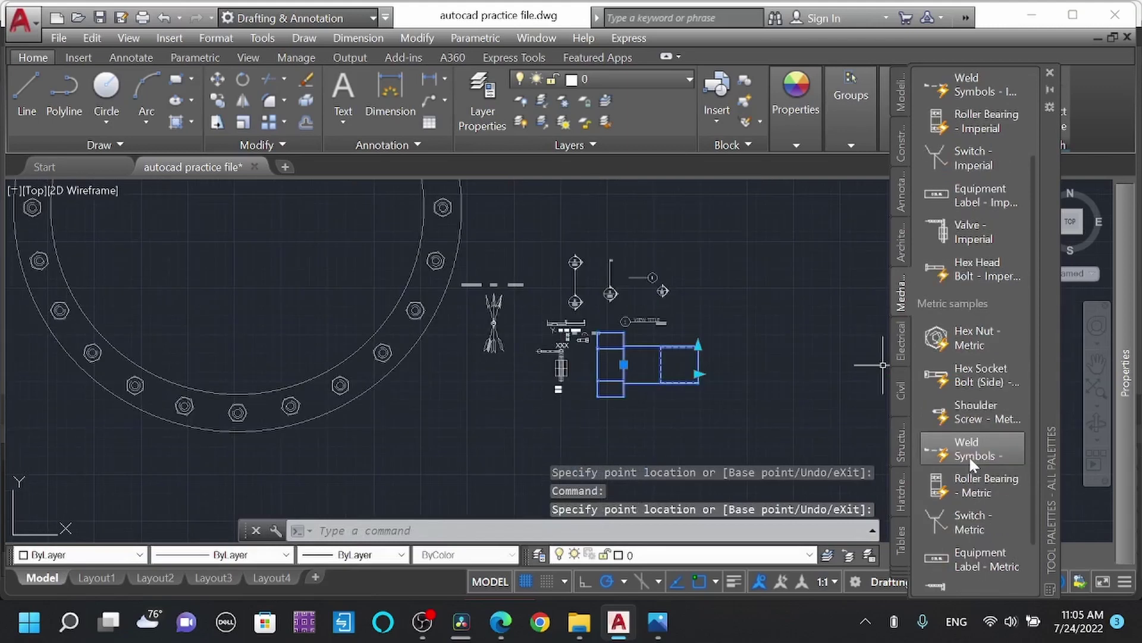
{"action": "scroll", "coordinate": [969, 455], "scroll_direction": "down", "scroll_amount": 3}
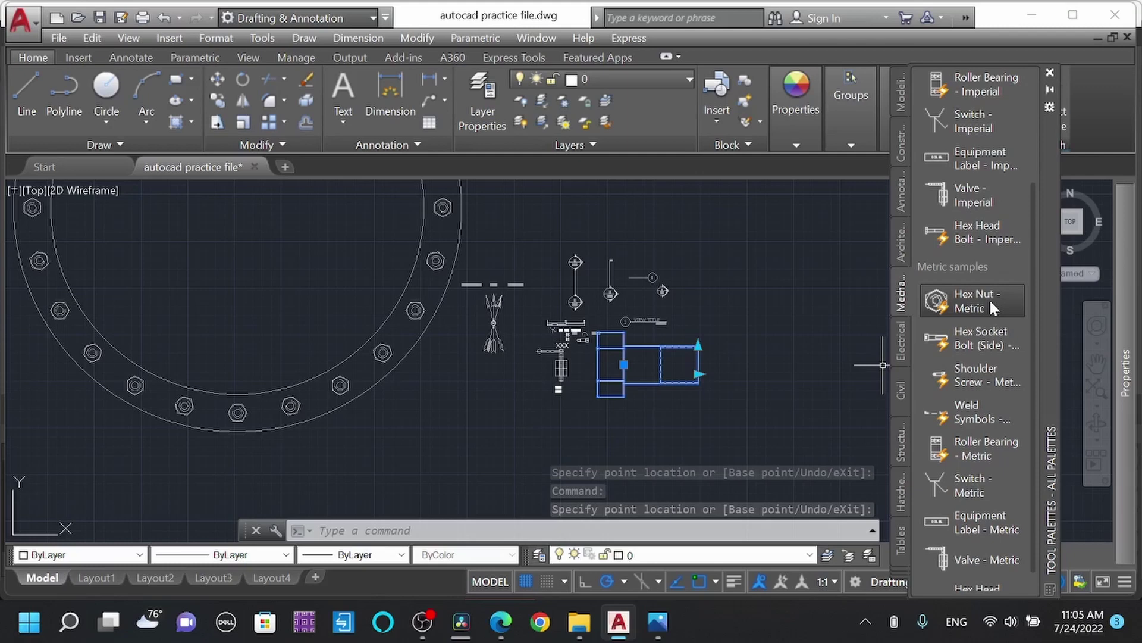
Add a Hex Nut - Metric block and change its size from M8 to M12.
{"action": "left_click", "coordinate": [990, 308]}
{"action": "left_click", "coordinate": [743, 281]}
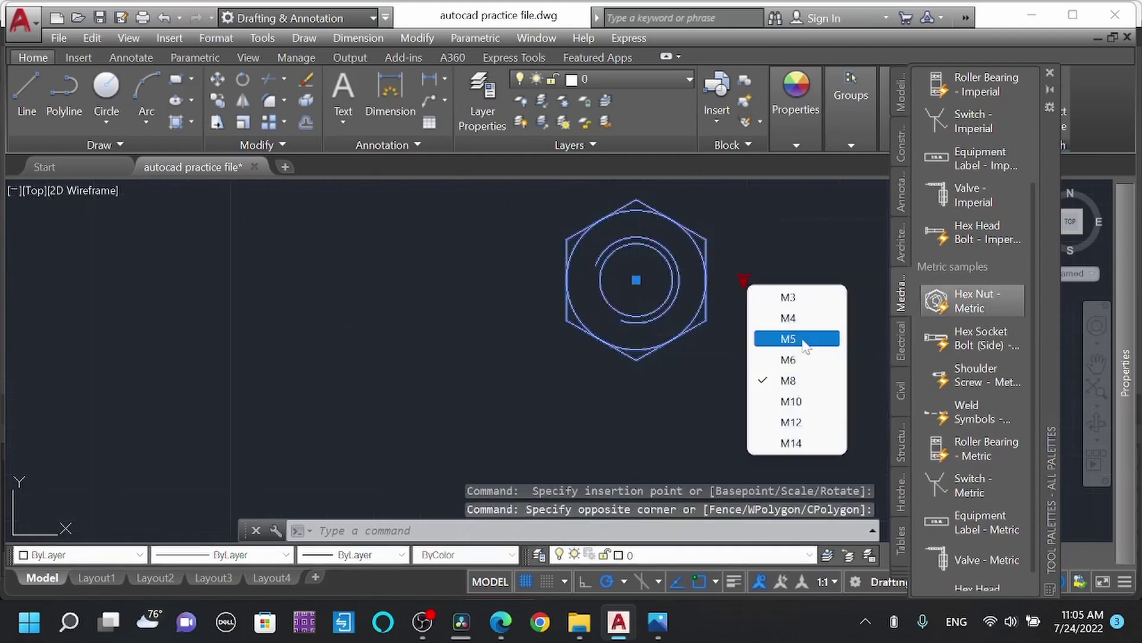
{"action": "left_click", "coordinate": [792, 422]}
{"action": "left_click", "coordinate": [743, 281]}
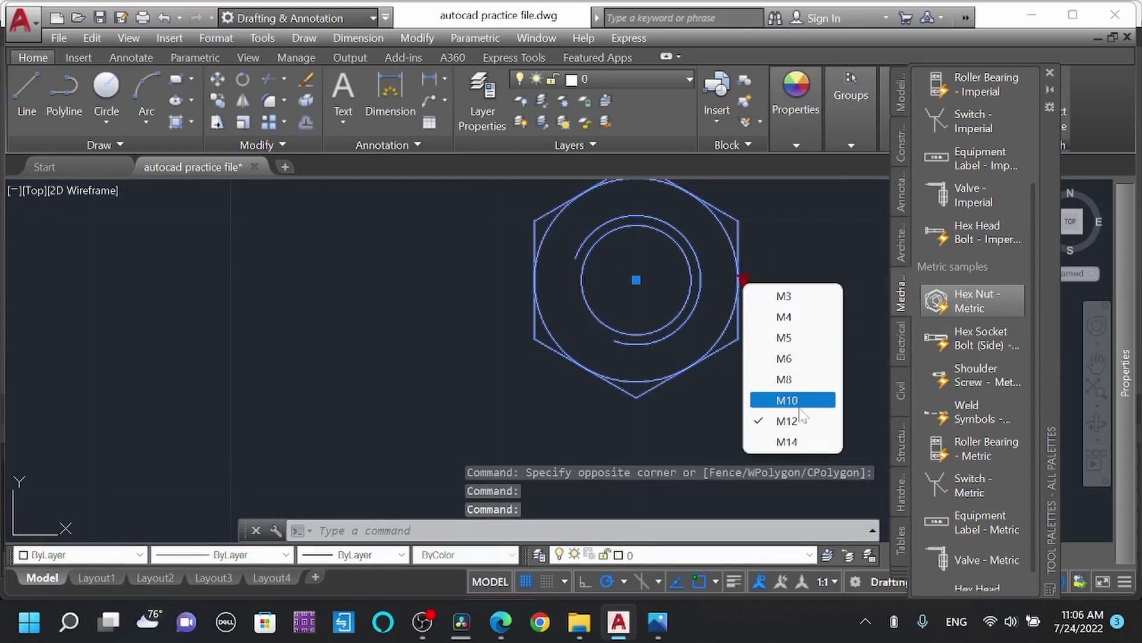
{"action": "left_click", "coordinate": [801, 408]}
{"action": "scroll", "coordinate": [661, 349], "scroll_direction": "down", "scroll_amount": 5}
{"action": "scroll", "coordinate": [979, 538], "scroll_direction": "down", "scroll_amount": 1}
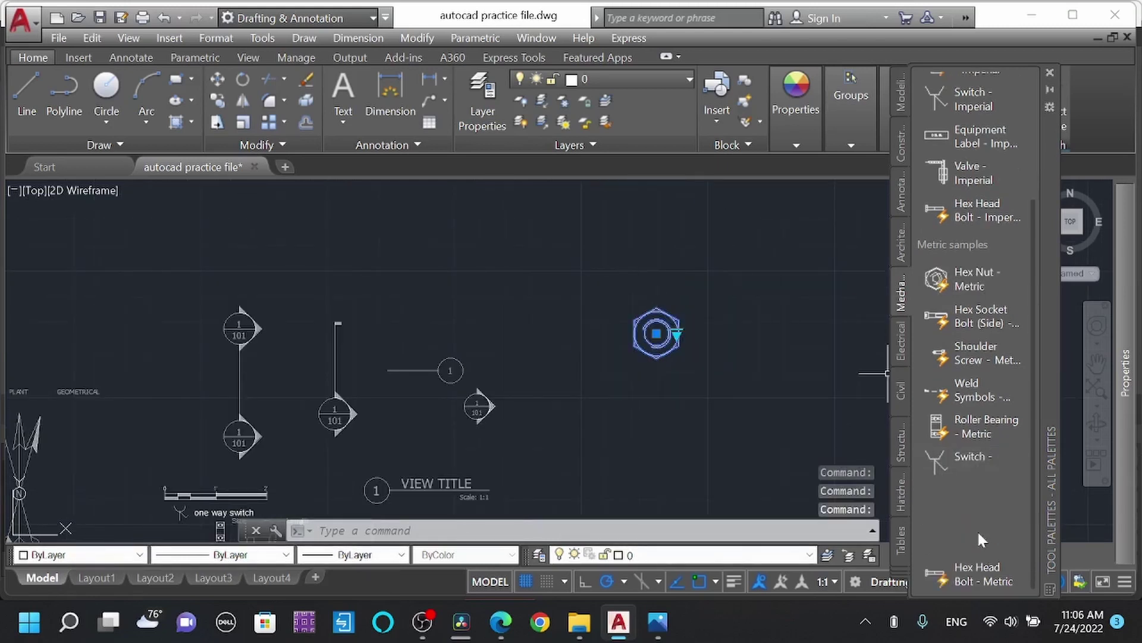
{"action": "scroll", "coordinate": [977, 529], "scroll_direction": "up", "scroll_amount": 3}
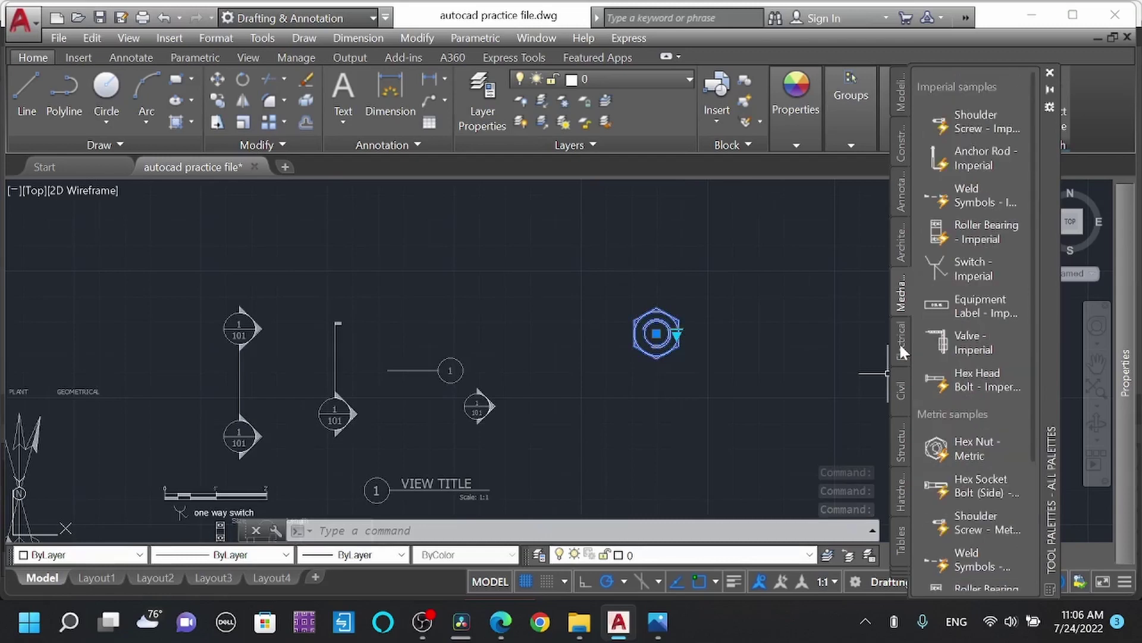
Place push button and temperature switch symbols from the Electrical palette, accepting their attributes.
{"action": "left_click", "coordinate": [901, 348]}
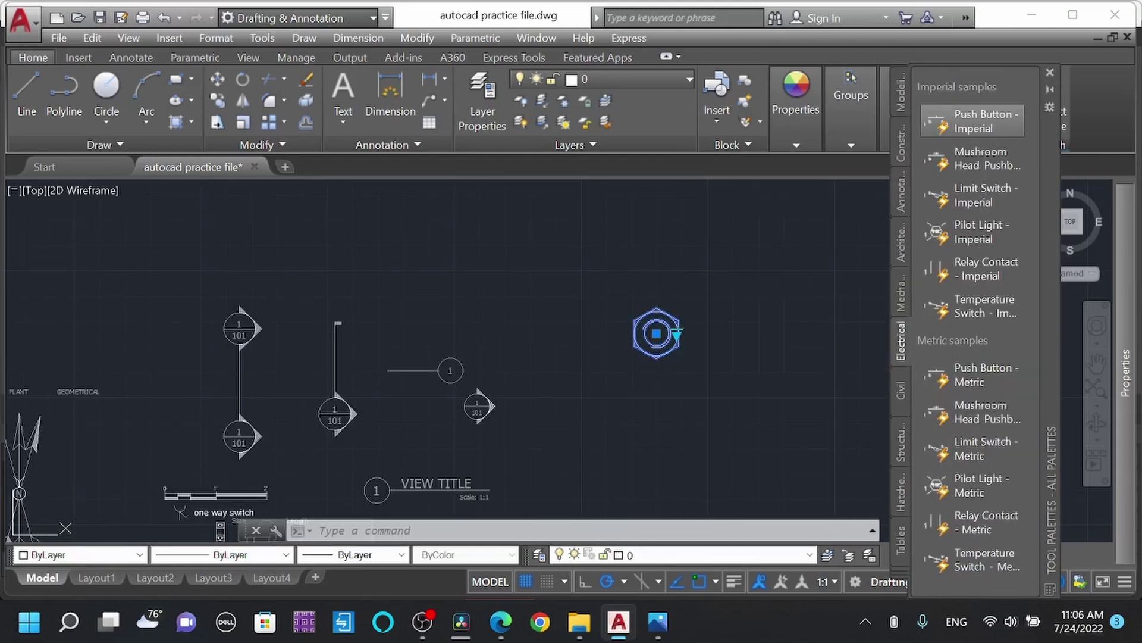
{"action": "left_click", "coordinate": [657, 334]}
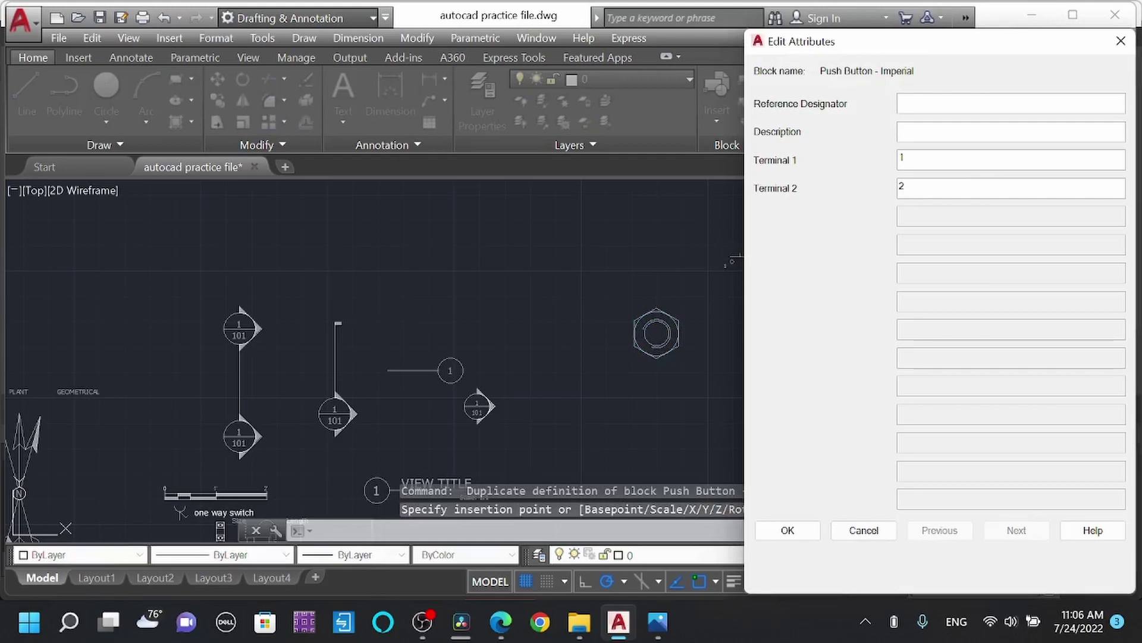
{"action": "left_click", "coordinate": [1119, 43]}
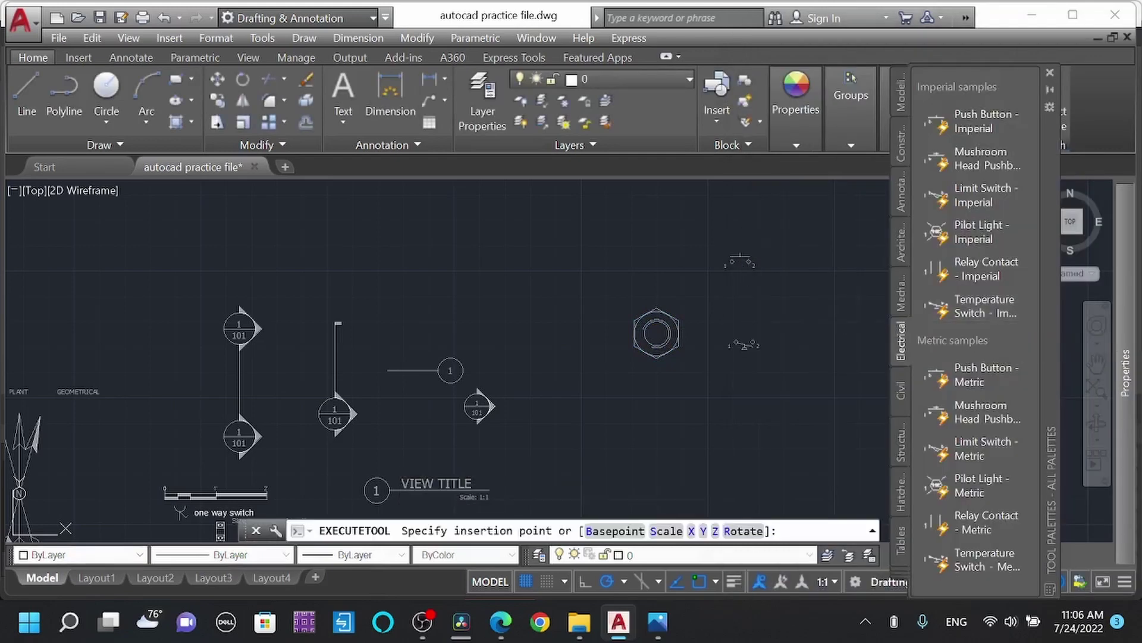
{"action": "left_click", "coordinate": [745, 343]}
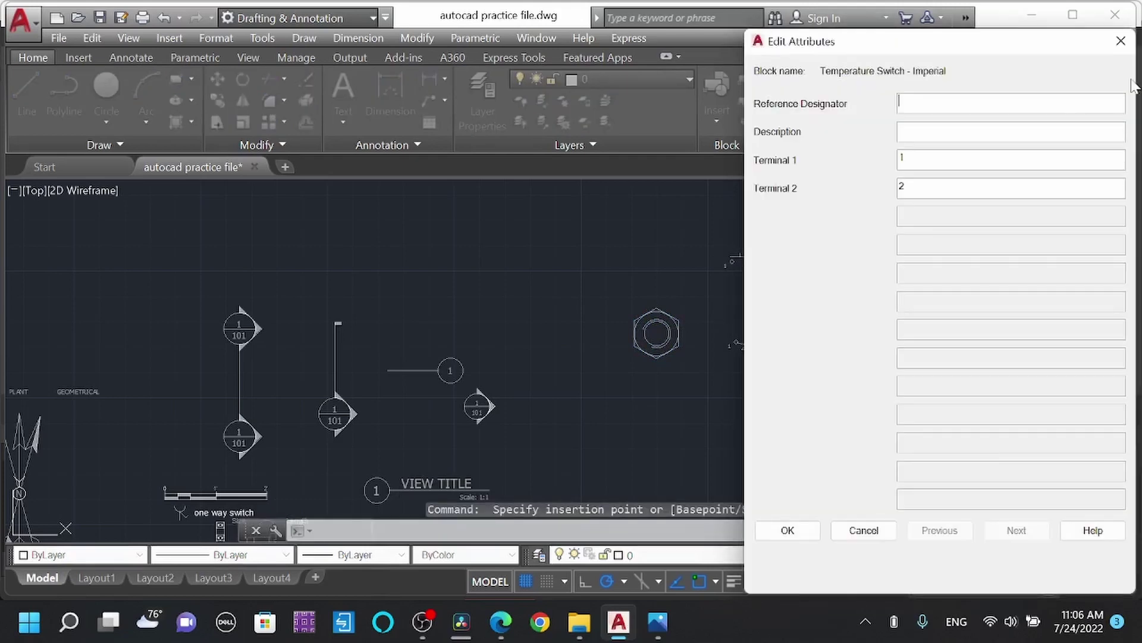
{"action": "left_click", "coordinate": [1120, 43]}
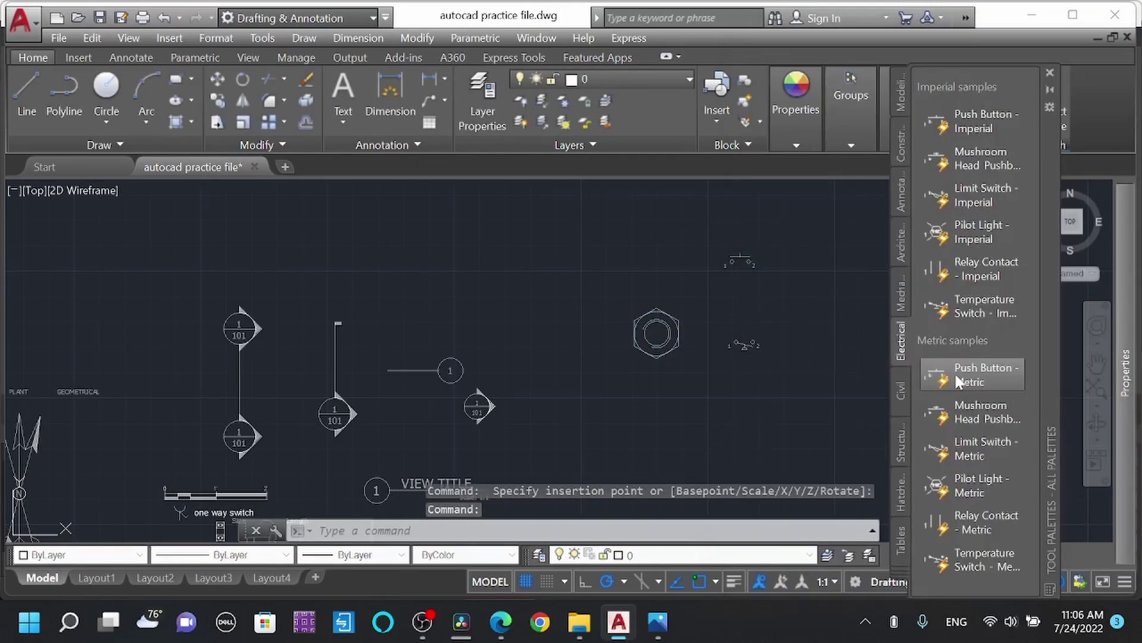
{"action": "left_click", "coordinate": [900, 392]}
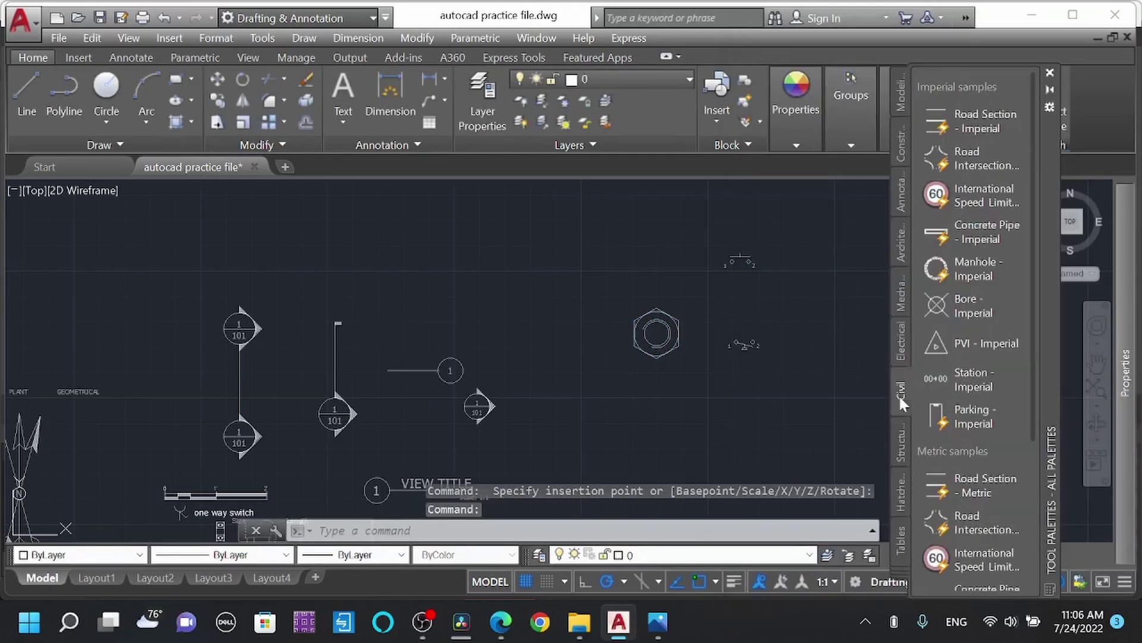
{"action": "left_click", "coordinate": [900, 451]}
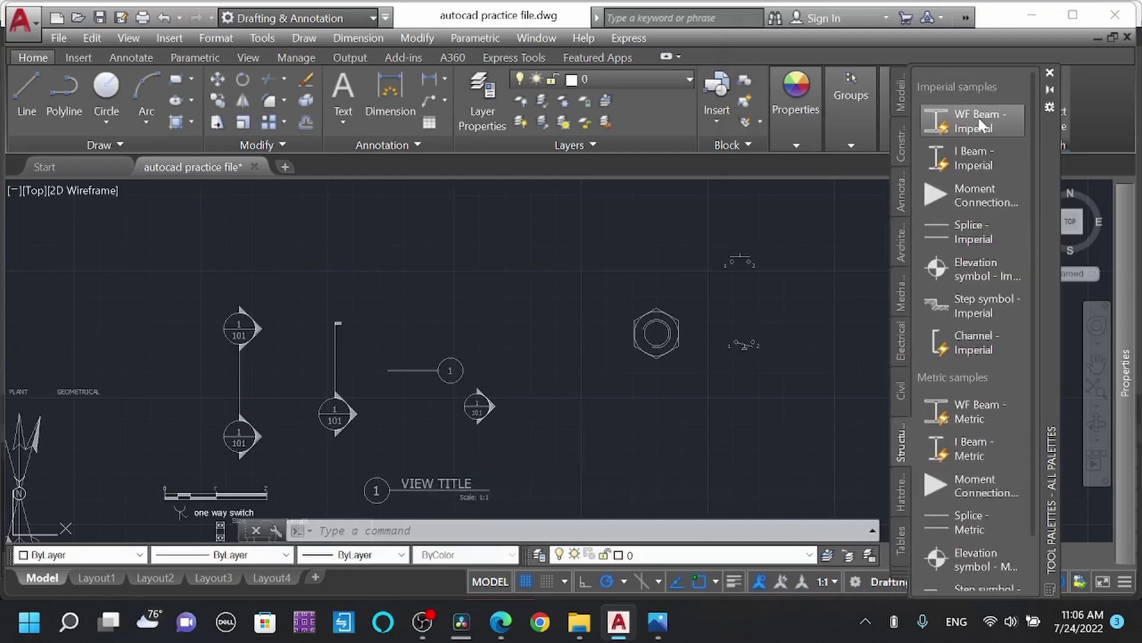
Place a WF Beam - Imperial above the hex nut and an I Beam - Imperial to its right.
{"action": "left_click", "coordinate": [982, 125]}
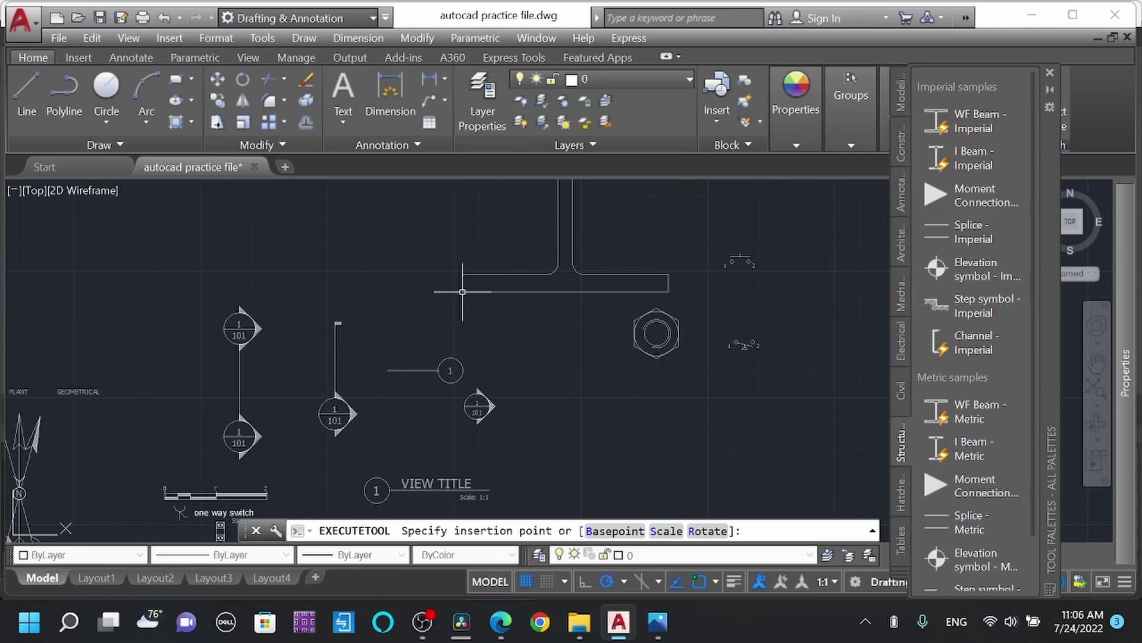
{"action": "left_click", "coordinate": [463, 292]}
{"action": "left_click", "coordinate": [955, 169]}
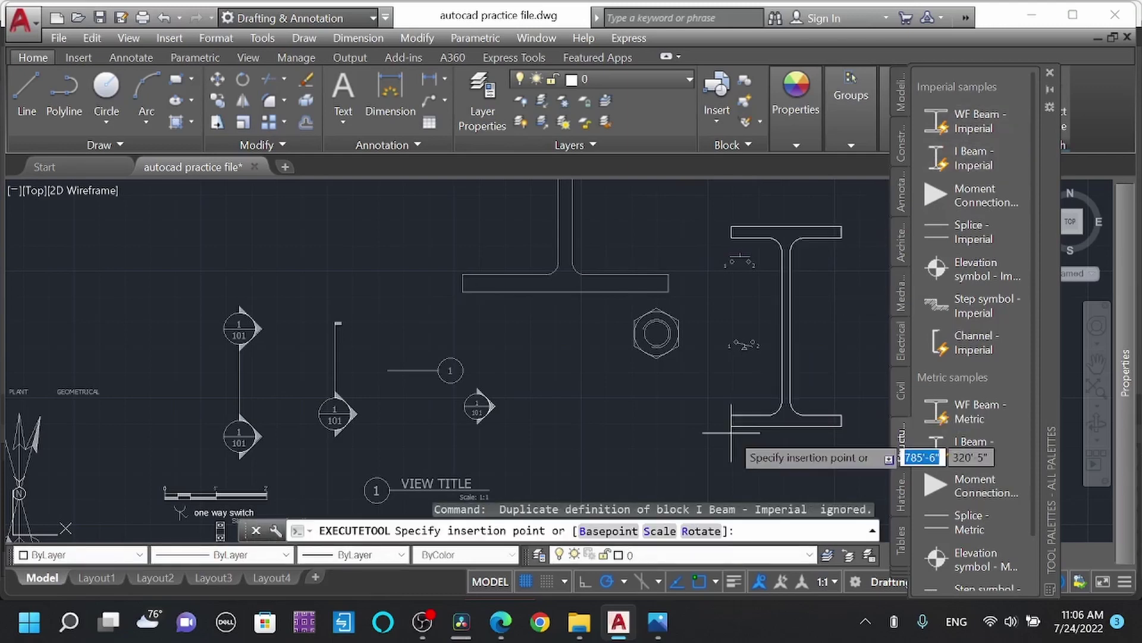
{"action": "left_click", "coordinate": [765, 441]}
Select the I-beam and review its size Properties Table without changing it.
{"action": "left_click", "coordinate": [784, 376]}
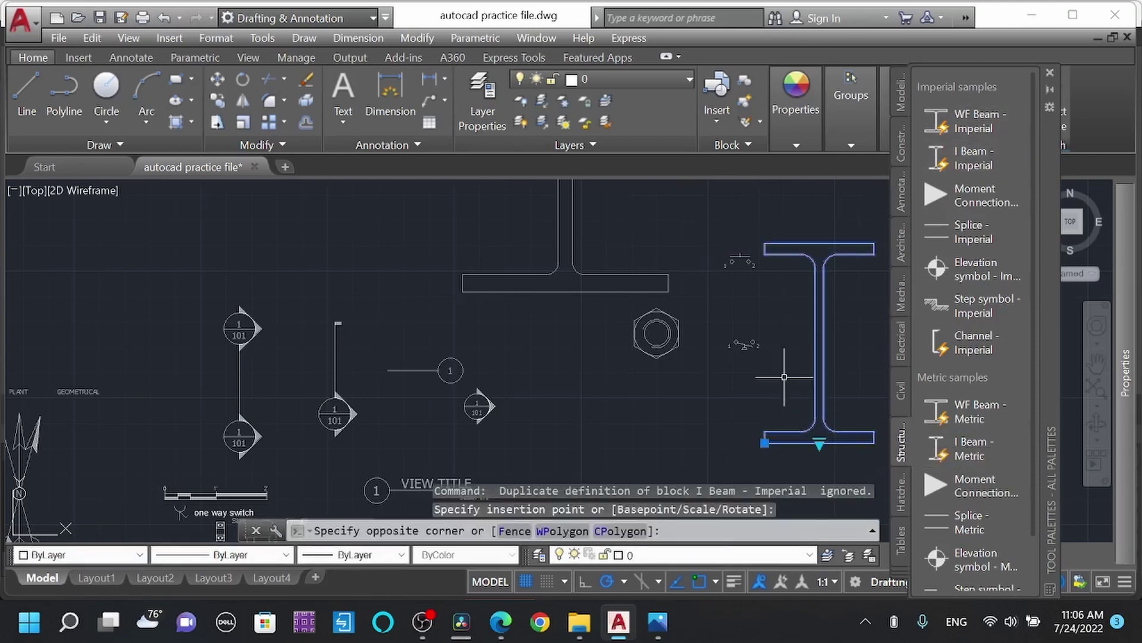
{"action": "left_click", "coordinate": [820, 443]}
{"action": "left_click", "coordinate": [823, 442]}
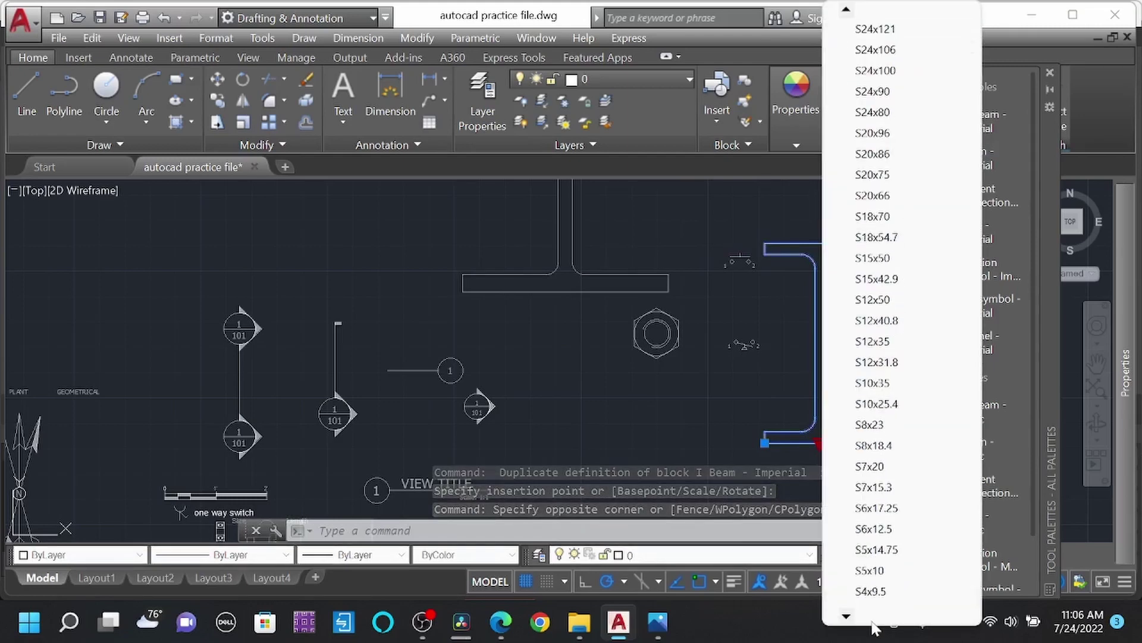
{"action": "left_click", "coordinate": [893, 599]}
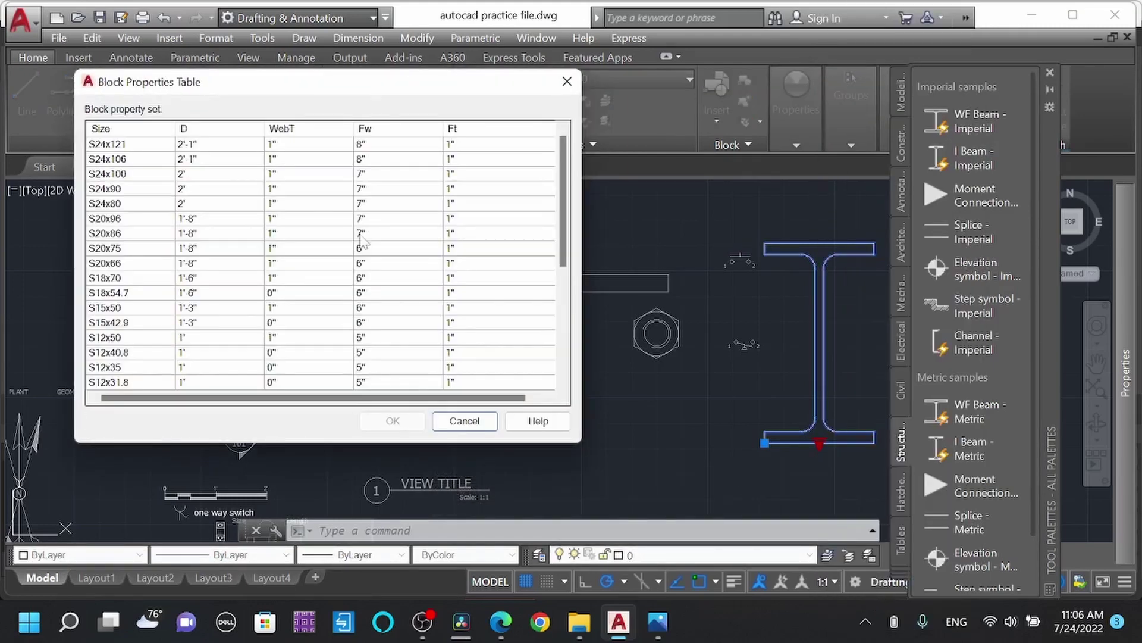
{"action": "scroll", "coordinate": [371, 268], "scroll_direction": "down", "scroll_amount": 5}
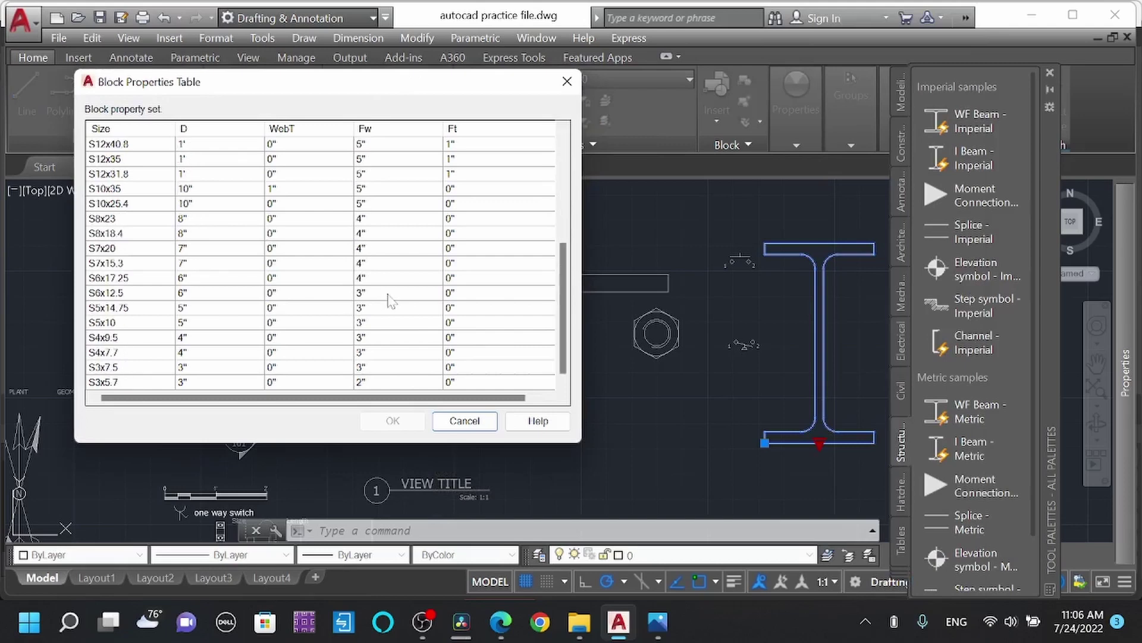
{"action": "key", "text": "Escape"}
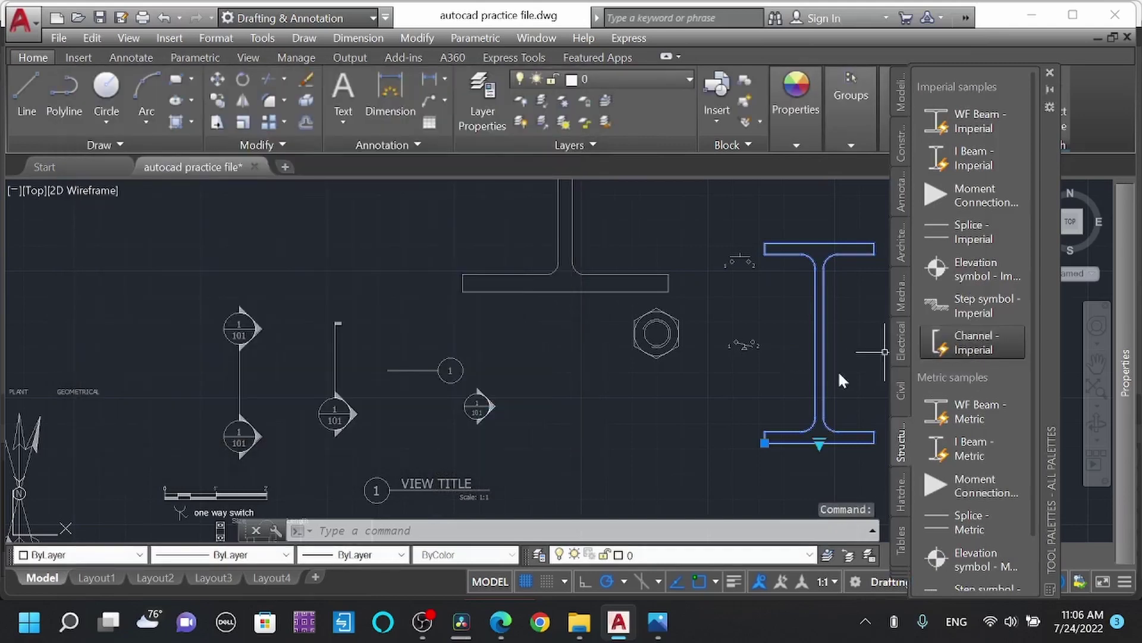
{"action": "left_click", "coordinate": [972, 343]}
{"action": "scroll", "coordinate": [752, 437], "scroll_direction": "down", "scroll_amount": 5}
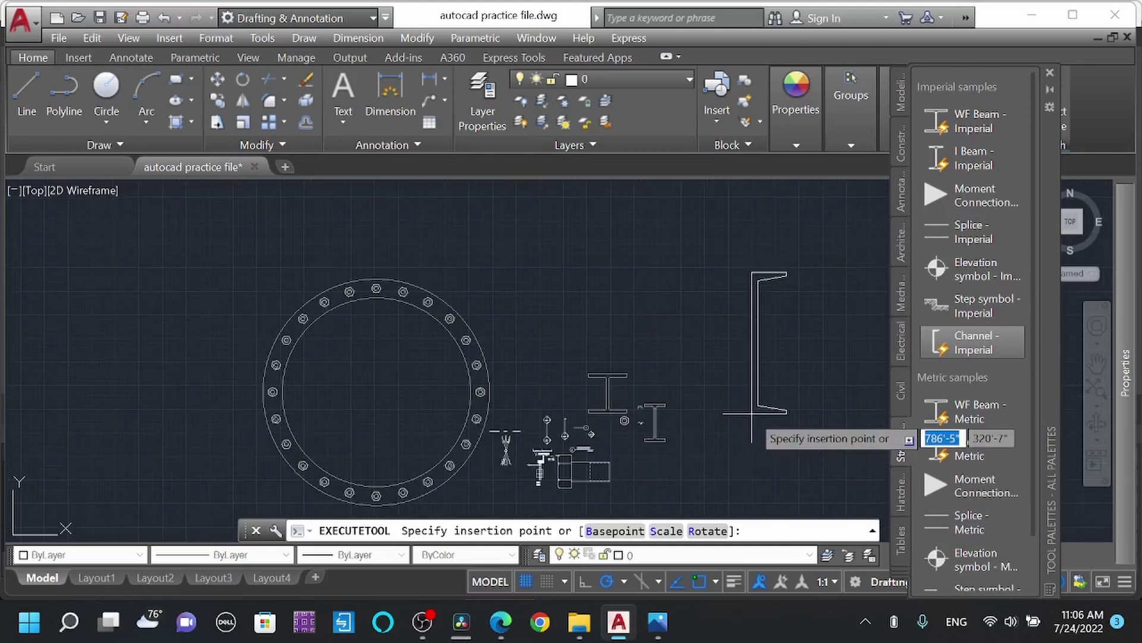
Place the Channel - Imperial block right of the I-beam and review its size table.
{"action": "left_click", "coordinate": [703, 425]}
{"action": "scroll", "coordinate": [715, 415], "scroll_direction": "up", "scroll_amount": 2}
{"action": "scroll", "coordinate": [714, 414], "scroll_direction": "down", "scroll_amount": 2}
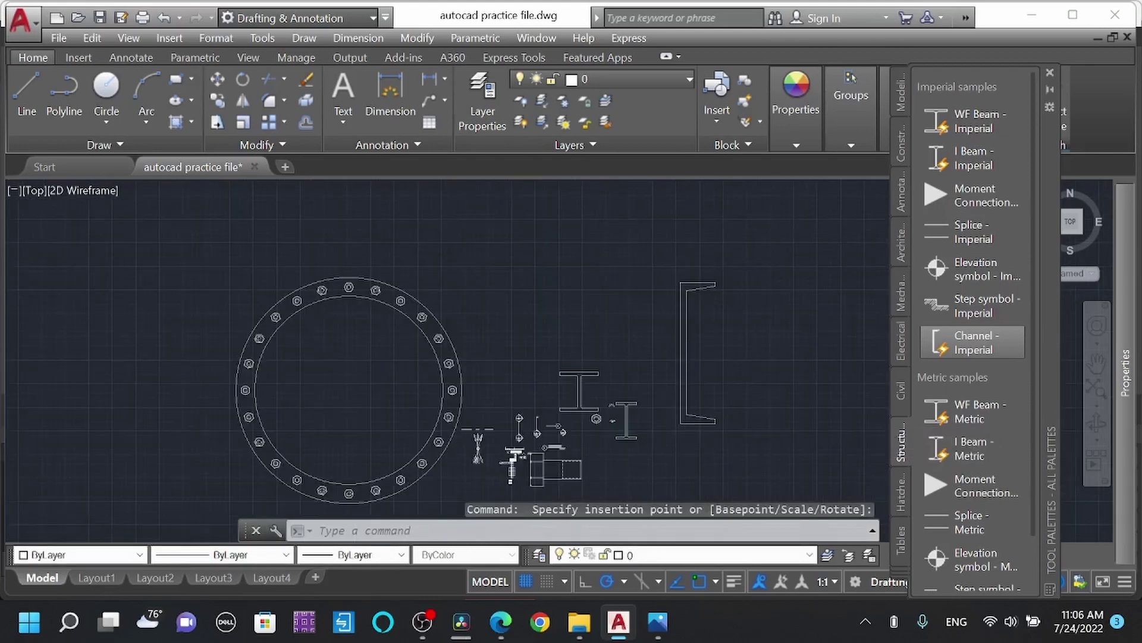
{"action": "scroll", "coordinate": [714, 415], "scroll_direction": "up", "scroll_amount": 2}
{"action": "left_click", "coordinate": [759, 429]}
{"action": "left_click", "coordinate": [668, 388]}
{"action": "scroll", "coordinate": [671, 426], "scroll_direction": "down", "scroll_amount": 1}
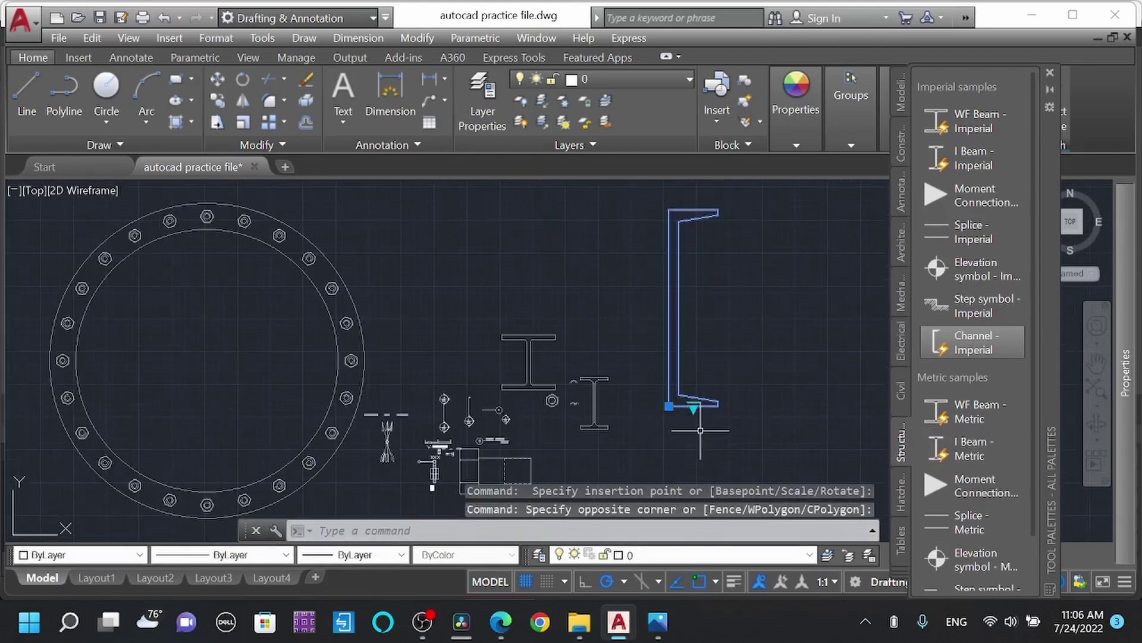
{"action": "scroll", "coordinate": [701, 430], "scroll_direction": "up", "scroll_amount": 2}
{"action": "left_click", "coordinate": [686, 387]}
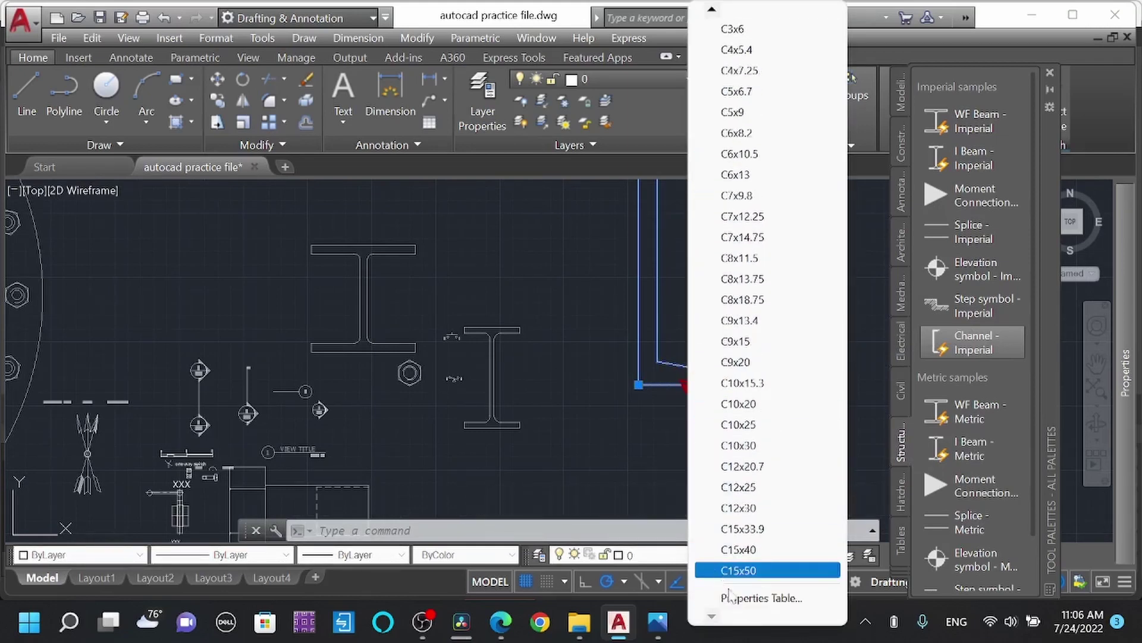
{"action": "left_click", "coordinate": [738, 596]}
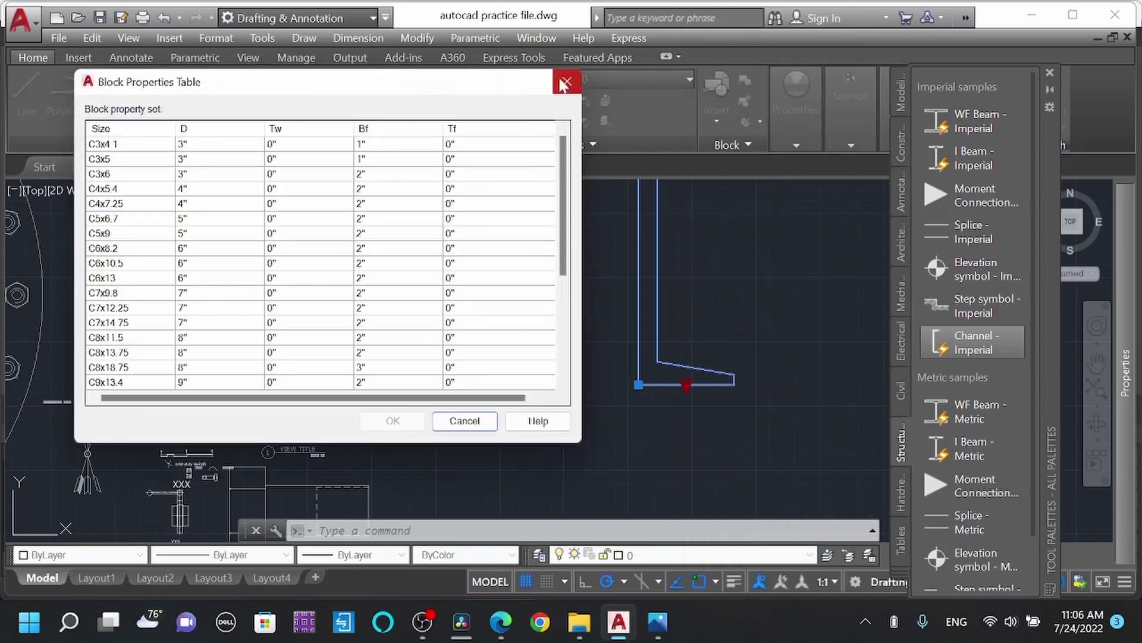
{"action": "left_click", "coordinate": [564, 84]}
{"action": "scroll", "coordinate": [928, 357], "scroll_direction": "down", "scroll_amount": 1}
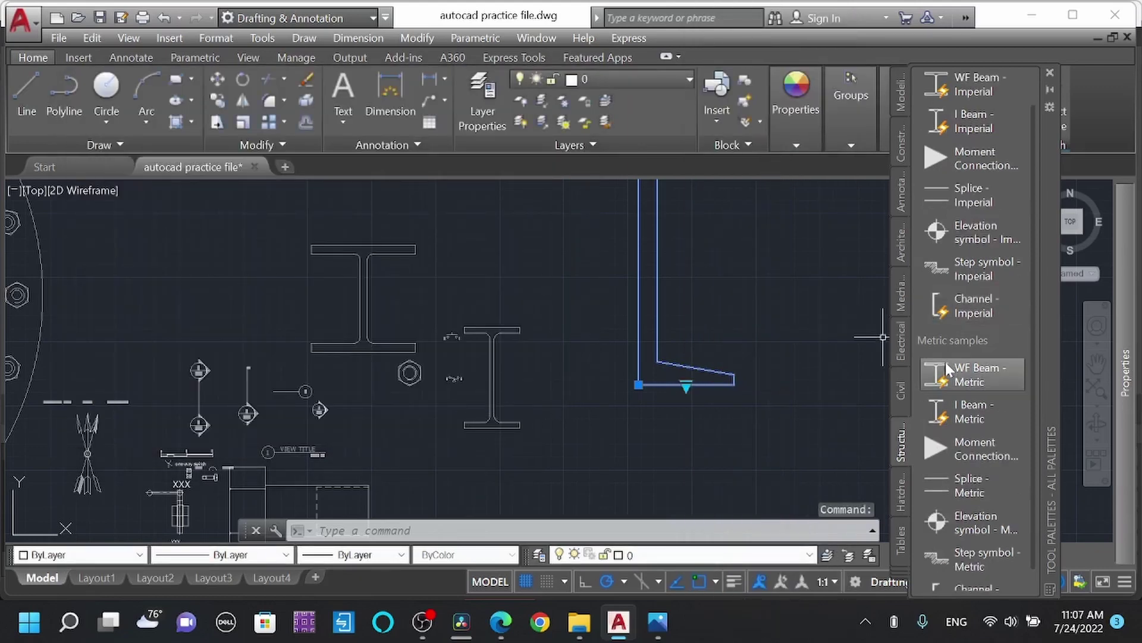
Place the Elevation Symbol - Imperial and label it 'elevation'.
{"action": "left_click", "coordinate": [966, 240]}
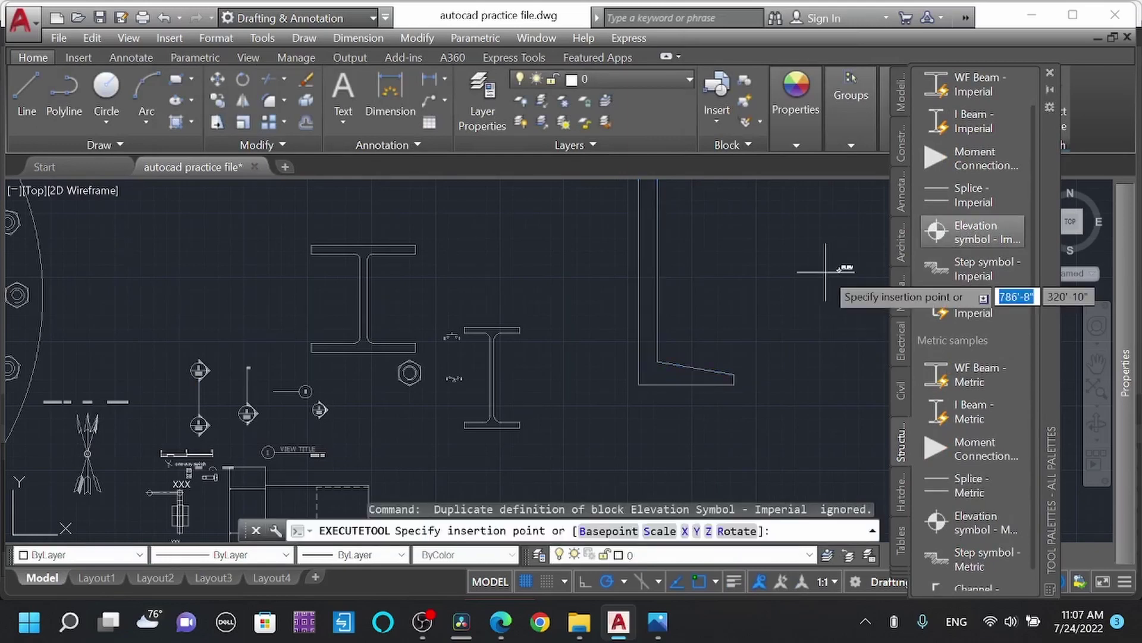
{"action": "left_click", "coordinate": [714, 288]}
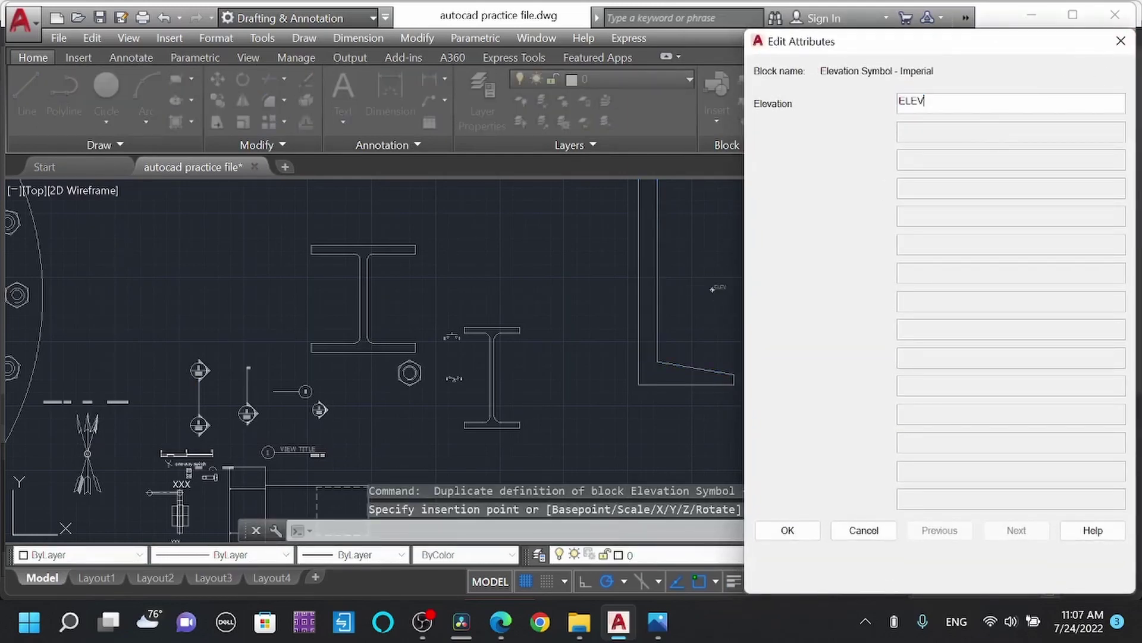
{"action": "key", "text": "BackSpace"}
{"action": "key", "text": "BackSpace"}
{"action": "key", "text": "BackSpace"}
{"action": "key", "text": "BackSpace"}
{"action": "type", "text": "l"}
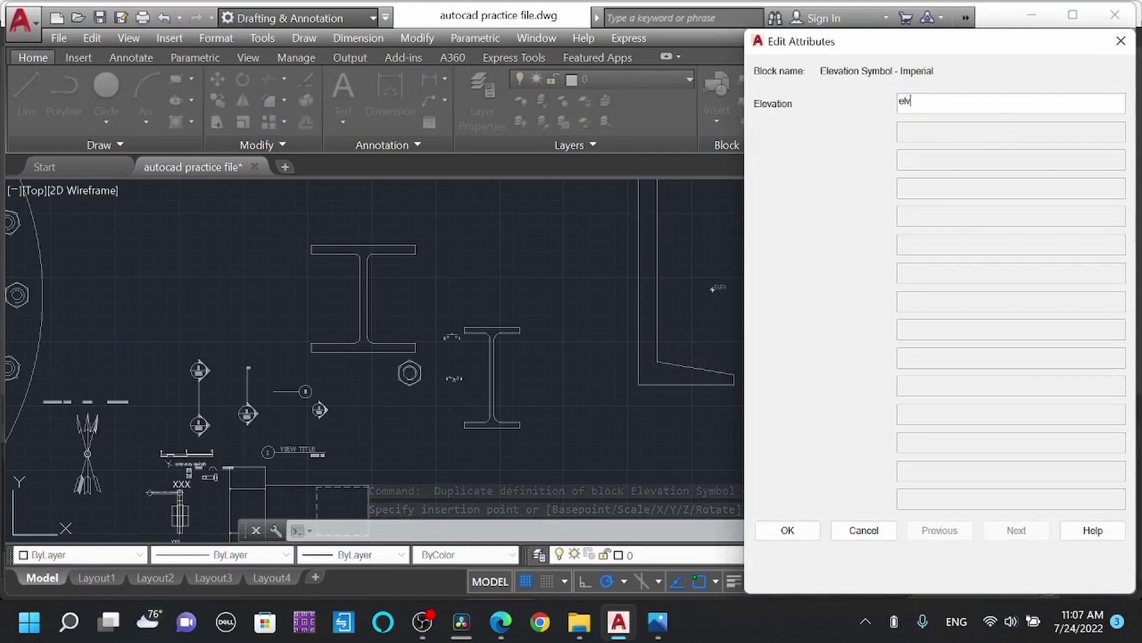
{"action": "type", "text": "evation"}
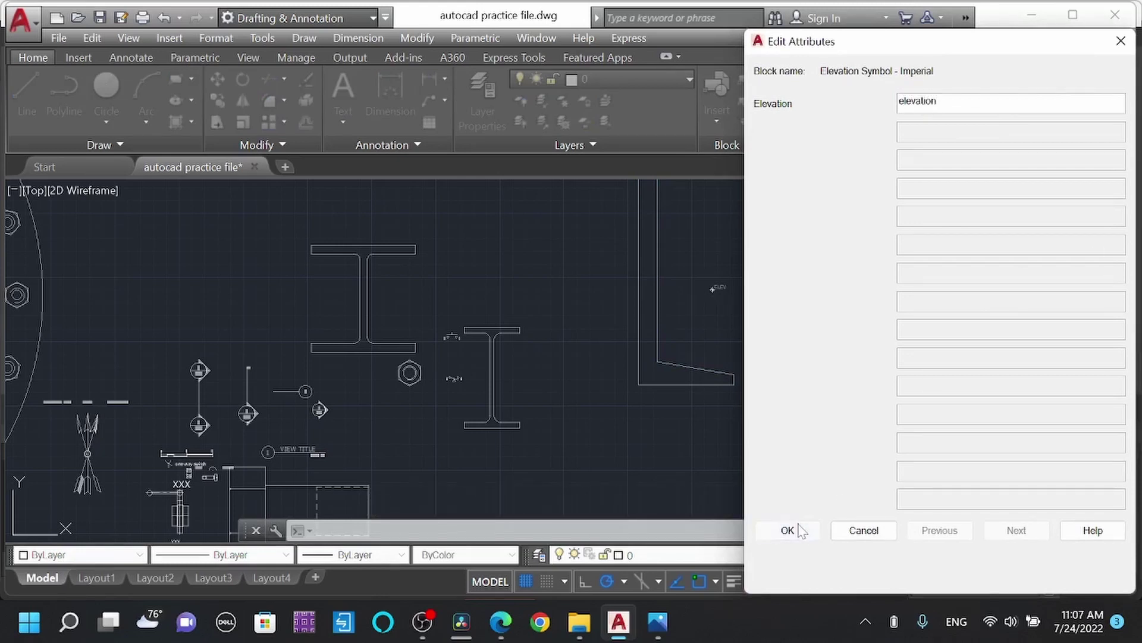
{"action": "left_click", "coordinate": [789, 531]}
{"action": "scroll", "coordinate": [957, 338], "scroll_direction": "down", "scroll_amount": 1}
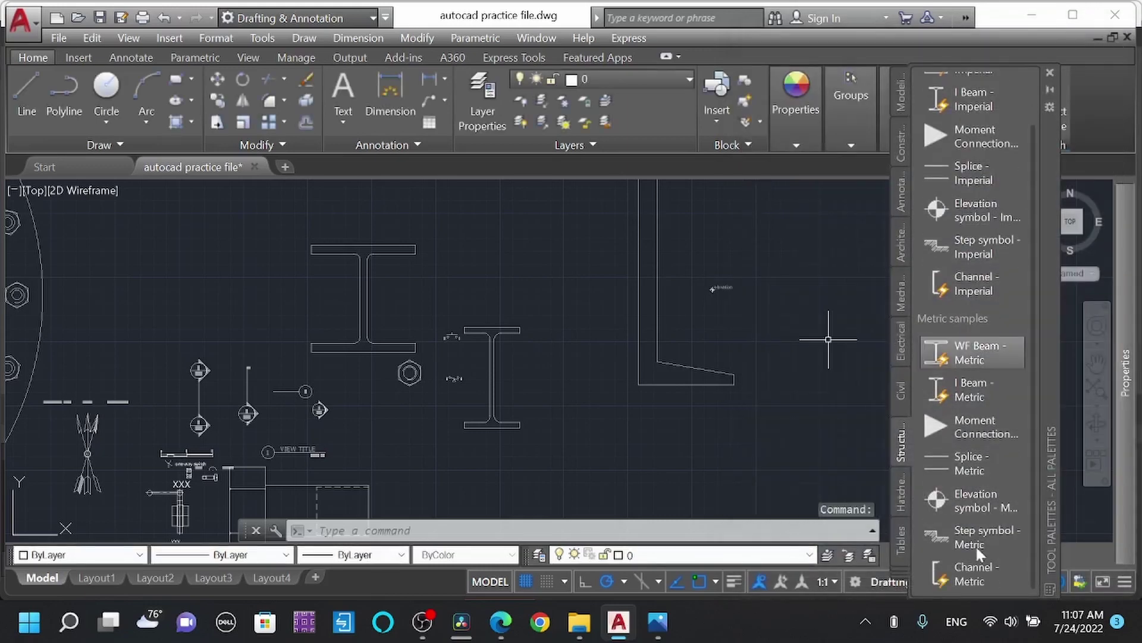
{"action": "scroll", "coordinate": [978, 546], "scroll_direction": "up", "scroll_amount": 1}
{"action": "scroll", "coordinate": [995, 468], "scroll_direction": "up", "scroll_amount": 1}
Place the Step symbol - Imperial and label it 'step'.
{"action": "left_click", "coordinate": [987, 301]}
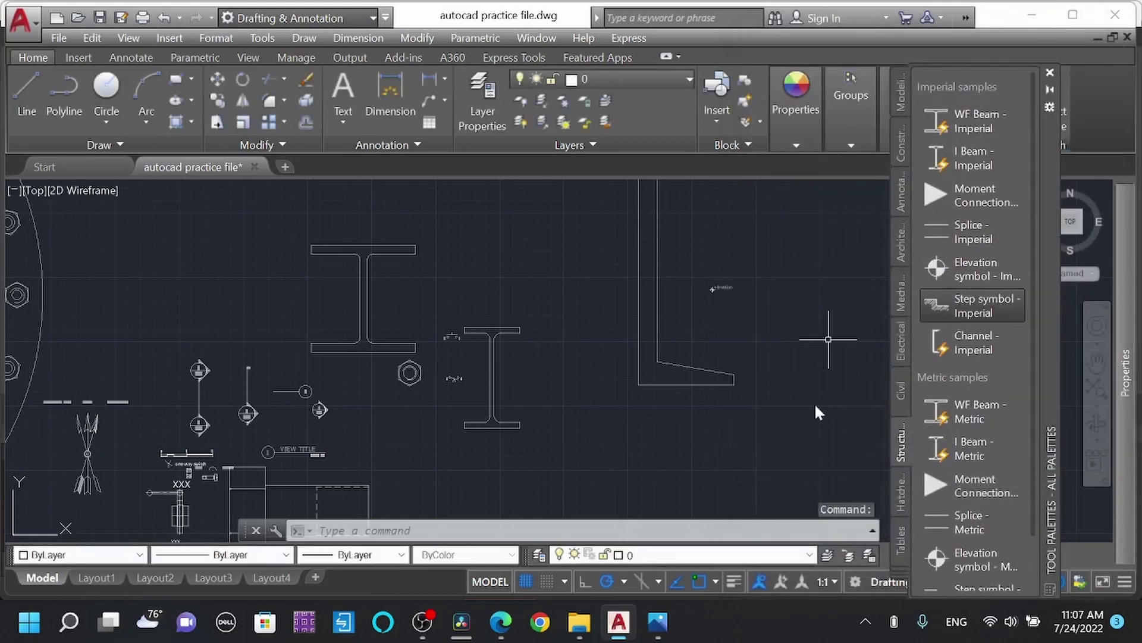
{"action": "left_click", "coordinate": [733, 444]}
{"action": "type", "text": "step"}
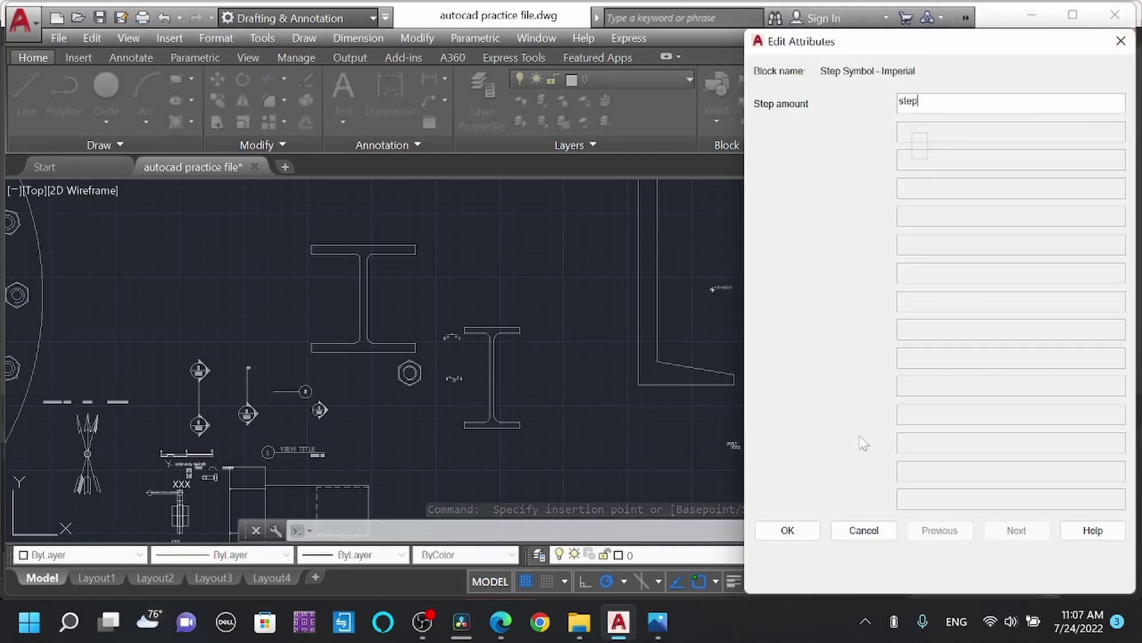
{"action": "left_click", "coordinate": [787, 530]}
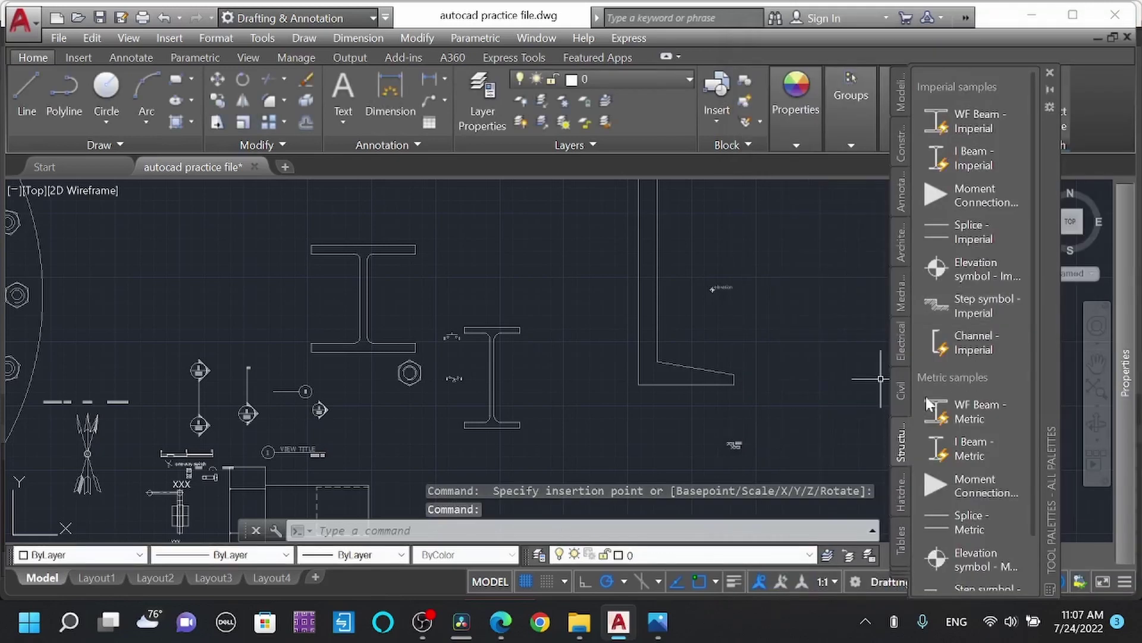
From the Tables palette, place the second Drawing Legend style table and a wide Schedule Table Style table.
{"action": "left_click", "coordinate": [901, 497]}
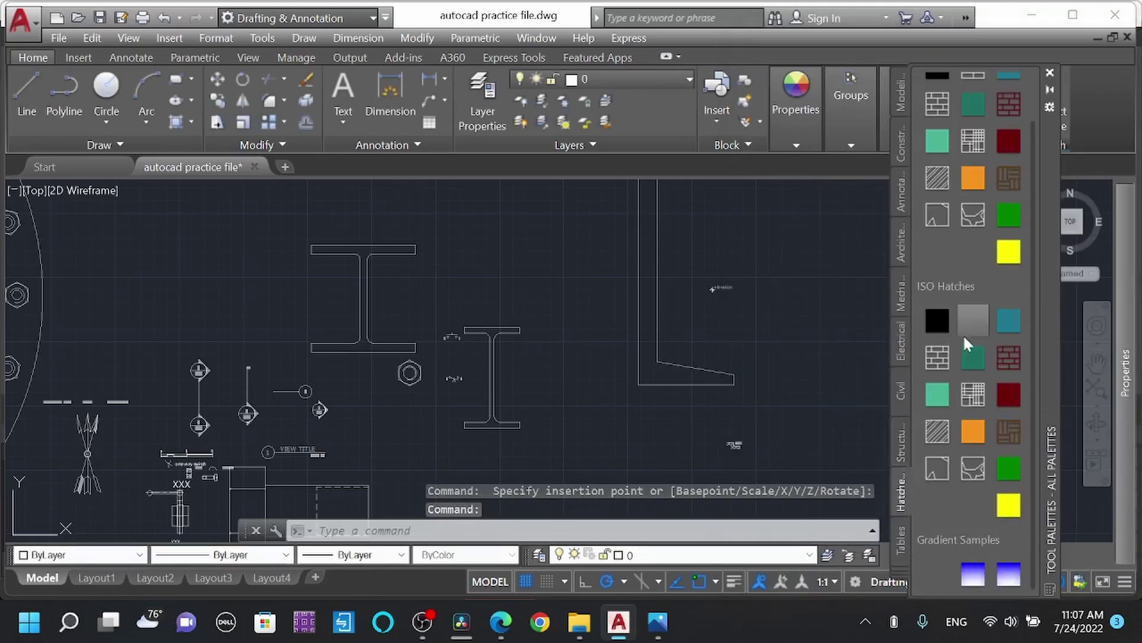
{"action": "left_click", "coordinate": [899, 548]}
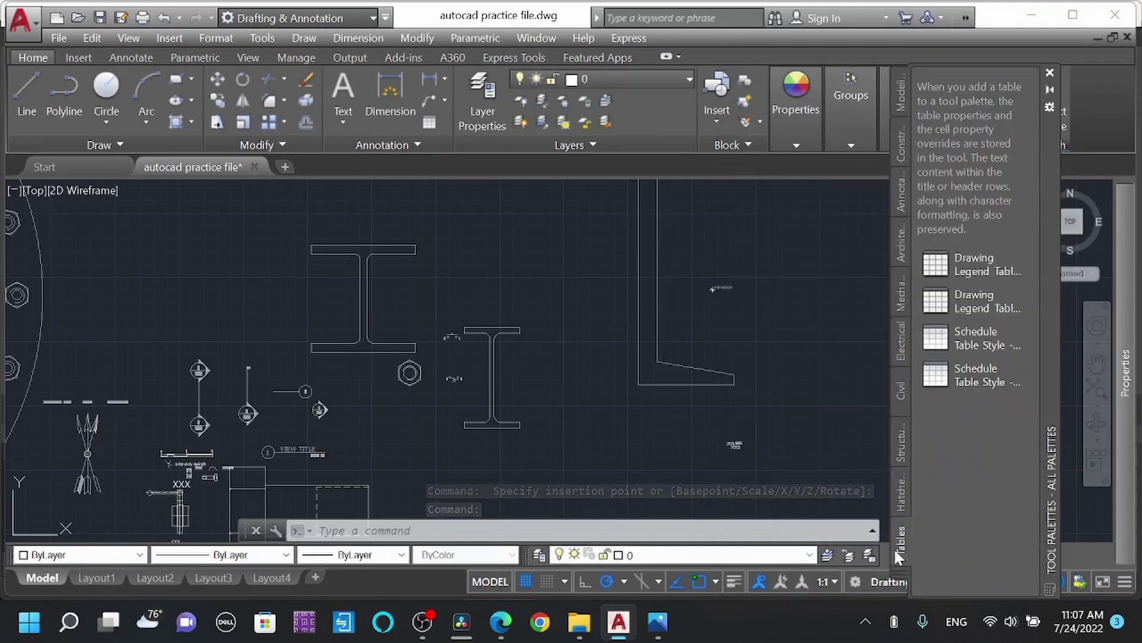
{"action": "left_click", "coordinate": [968, 266]}
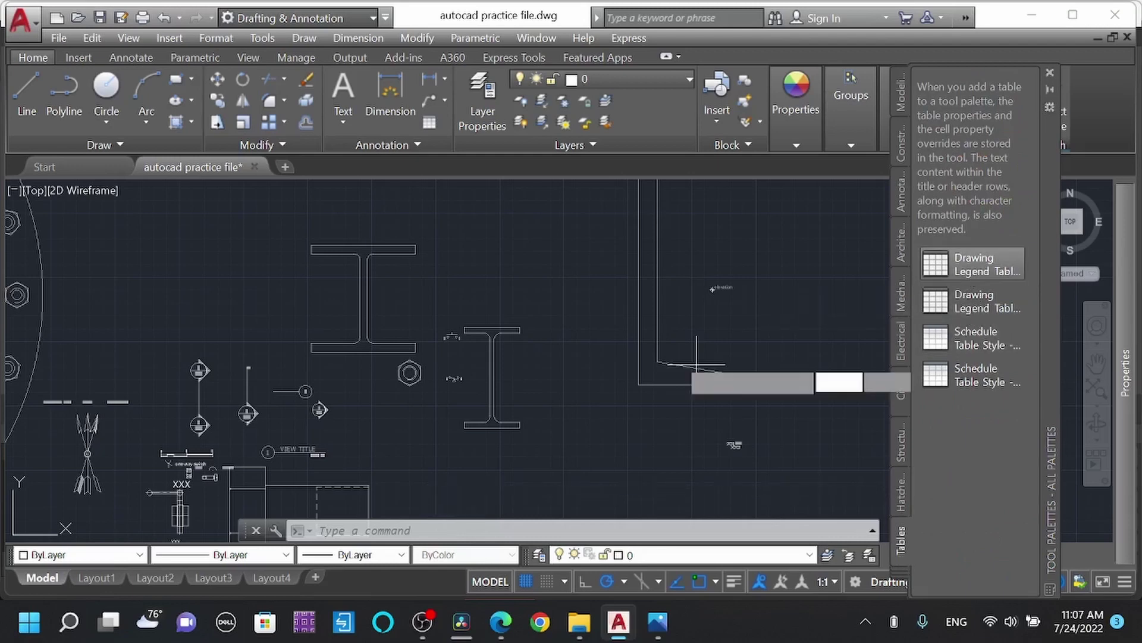
{"action": "left_click", "coordinate": [959, 294]}
{"action": "scroll", "coordinate": [605, 258], "scroll_direction": "up", "scroll_amount": 5}
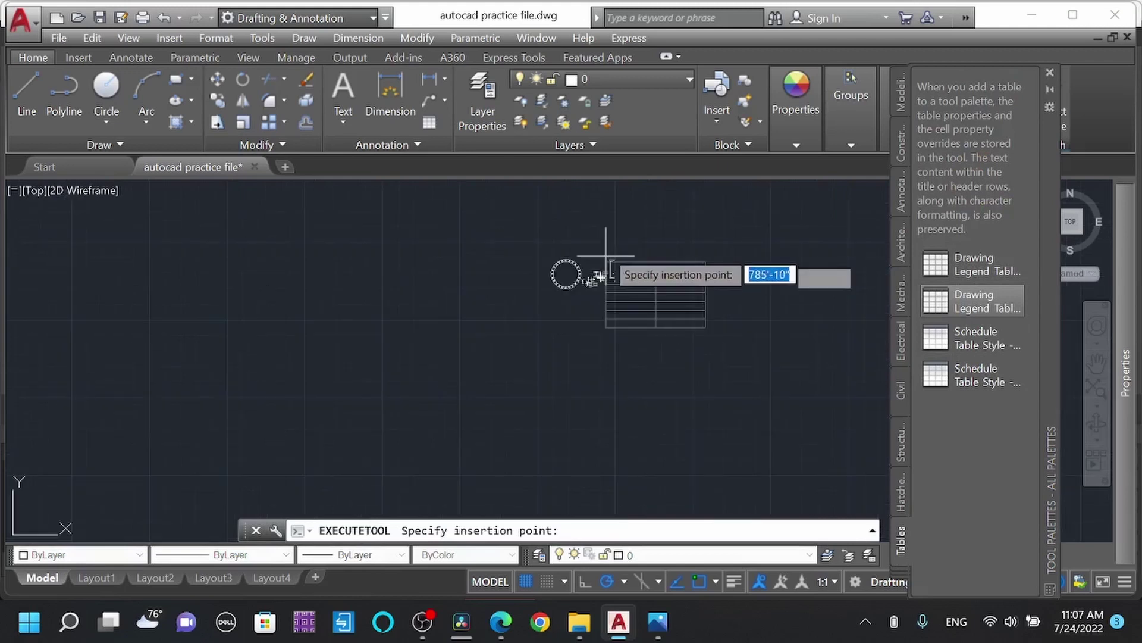
{"action": "left_click", "coordinate": [629, 251]}
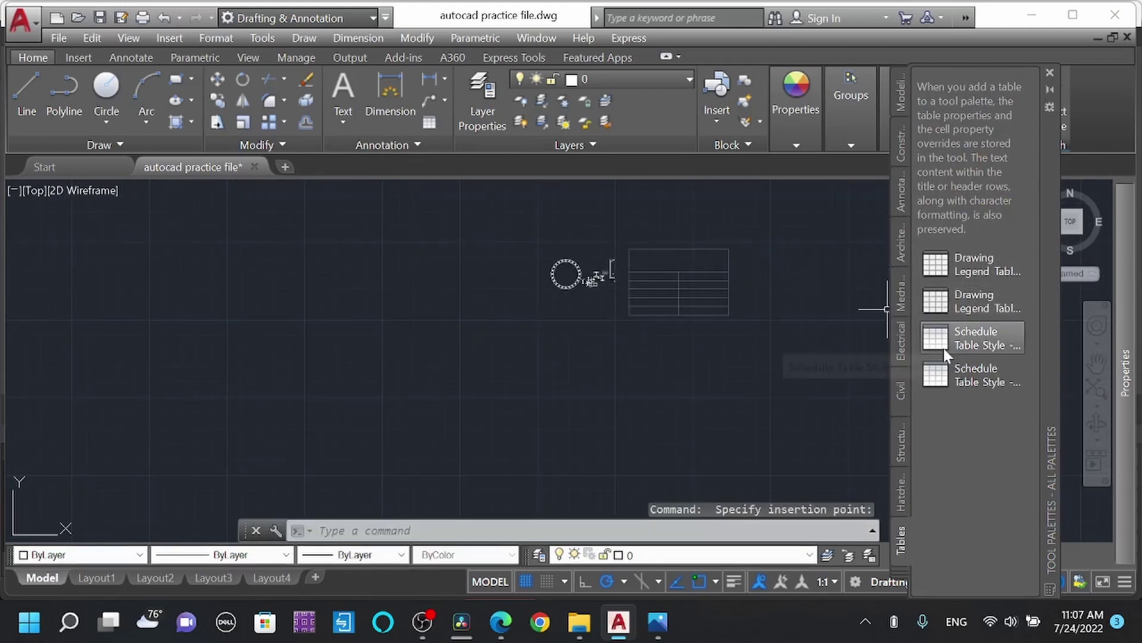
{"action": "left_click", "coordinate": [943, 348]}
{"action": "left_click", "coordinate": [711, 354]}
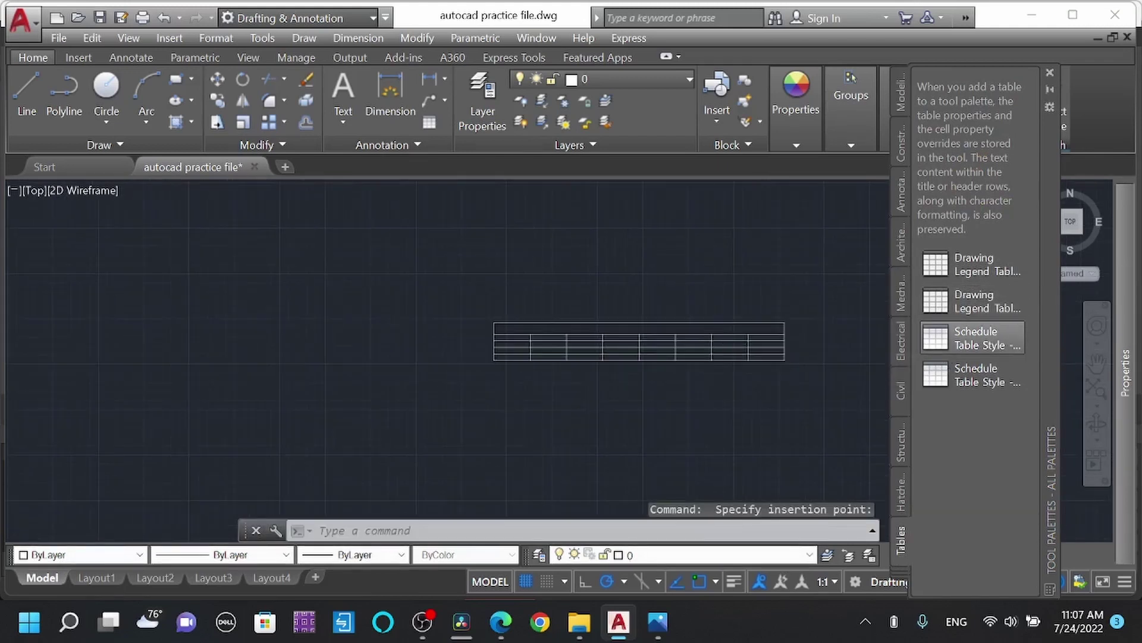
{"action": "scroll", "coordinate": [766, 400], "scroll_direction": "down", "scroll_amount": 5}
{"action": "scroll", "coordinate": [497, 242], "scroll_direction": "up", "scroll_amount": 5}
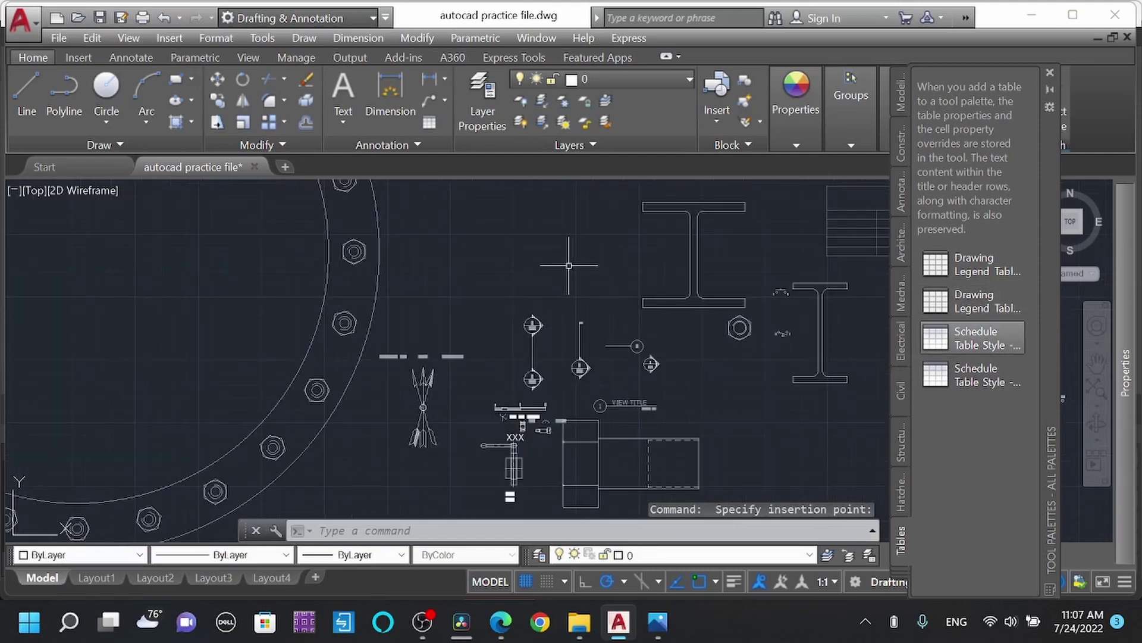
Browse the Command Tool Samples and Leaders palettes, checking the multileader editing options.
{"action": "right_click", "coordinate": [902, 572]}
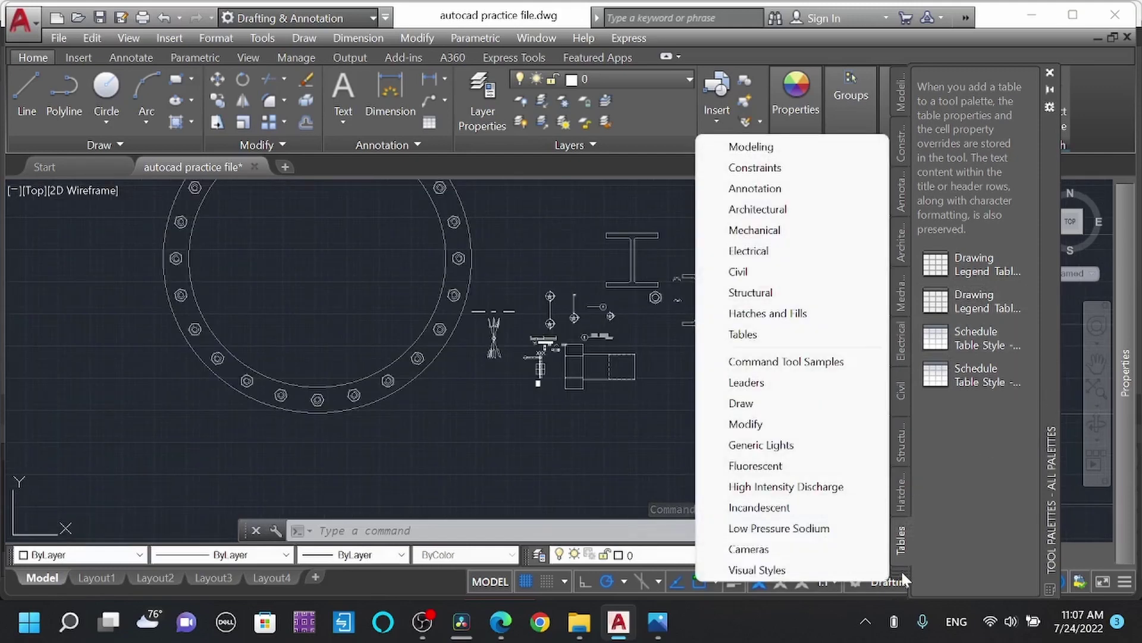
{"action": "left_click", "coordinate": [801, 361]}
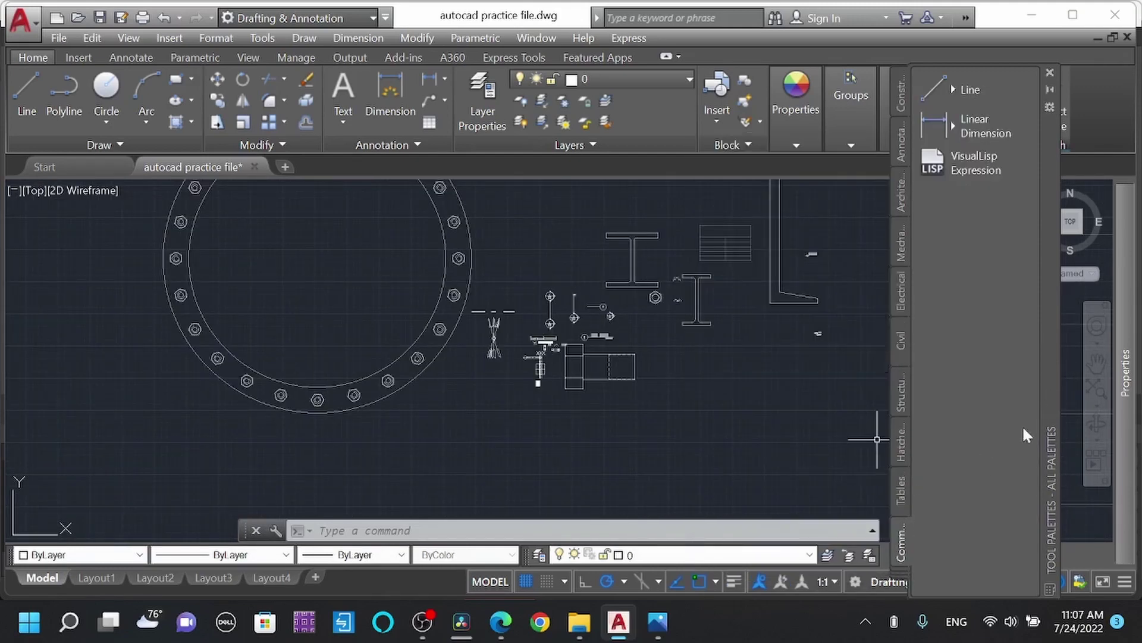
{"action": "right_click", "coordinate": [897, 581]}
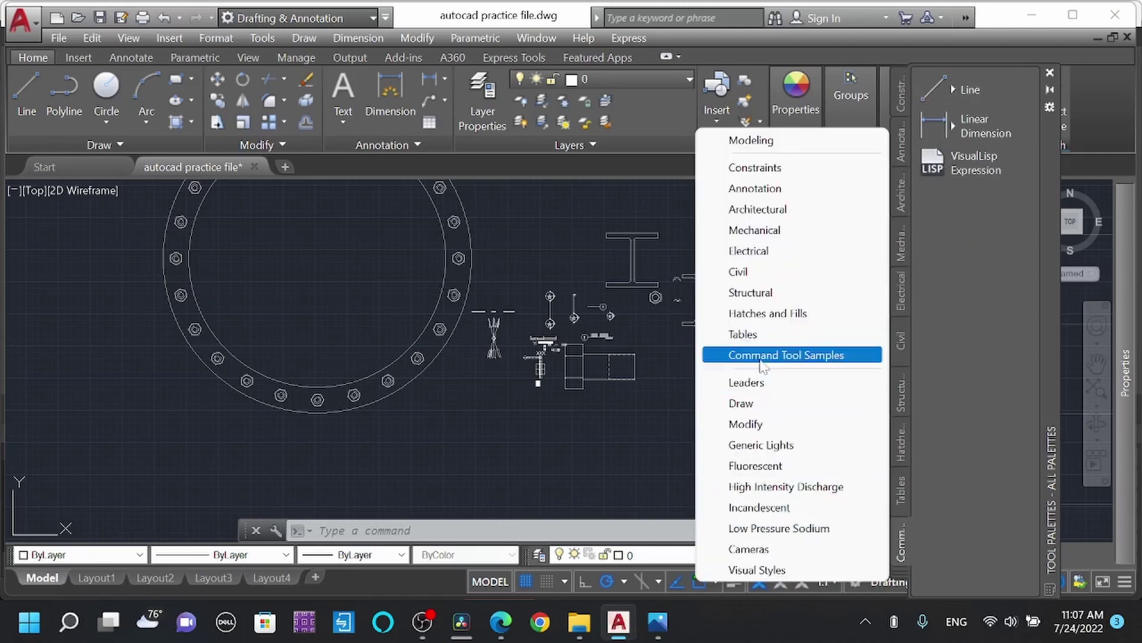
{"action": "left_click", "coordinate": [776, 379]}
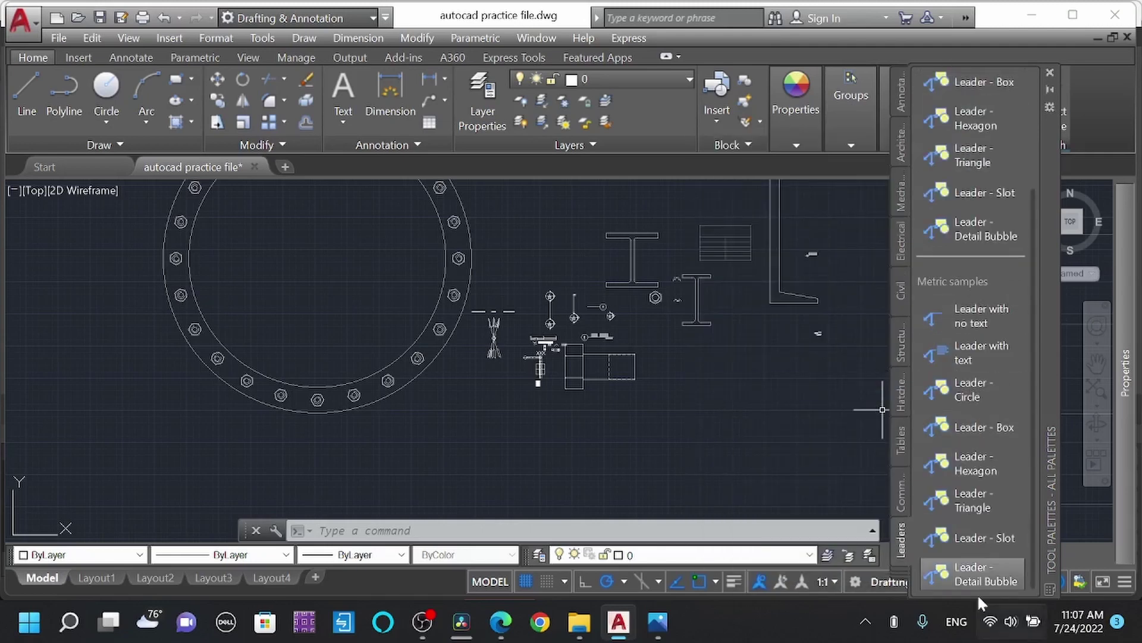
{"action": "left_click", "coordinate": [445, 99]}
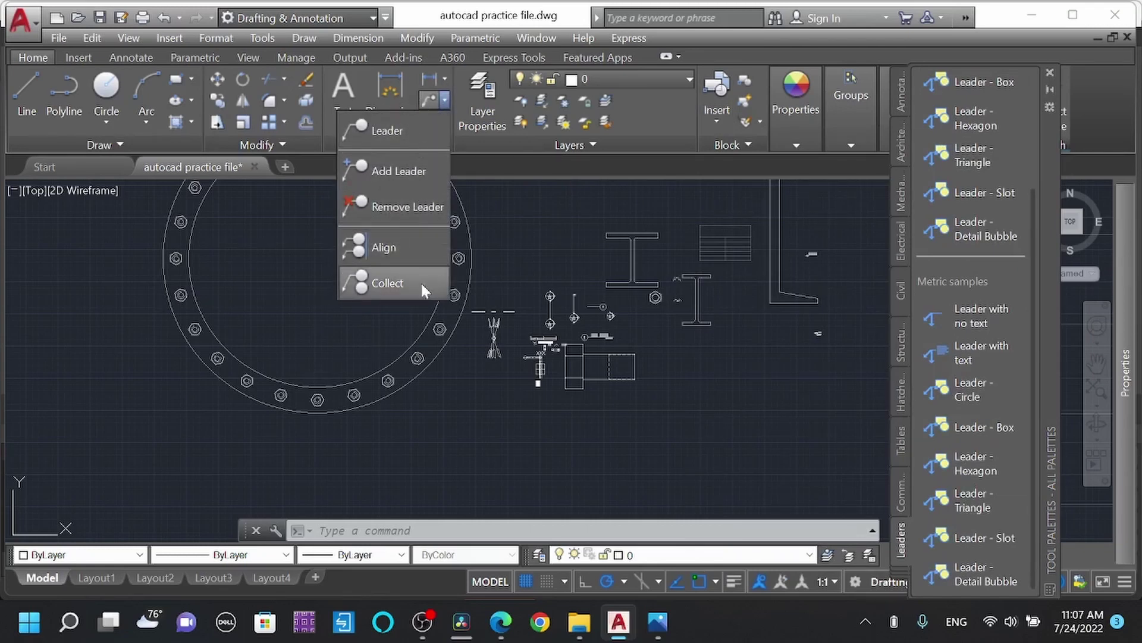
{"action": "left_click", "coordinate": [905, 576]}
Browse the Modify tools palette, then leave the Visual Styles samples showing.
{"action": "left_click", "coordinate": [902, 576]}
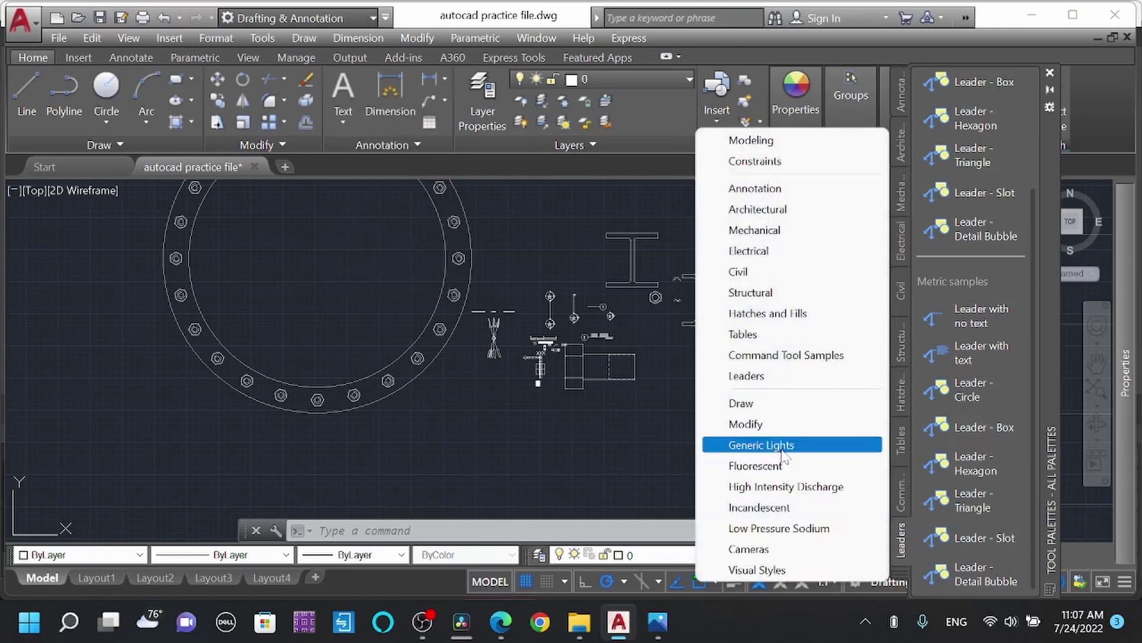
{"action": "left_click", "coordinate": [768, 423]}
{"action": "scroll", "coordinate": [1018, 270], "scroll_direction": "down", "scroll_amount": 5}
{"action": "scroll", "coordinate": [1004, 292], "scroll_direction": "down", "scroll_amount": 2}
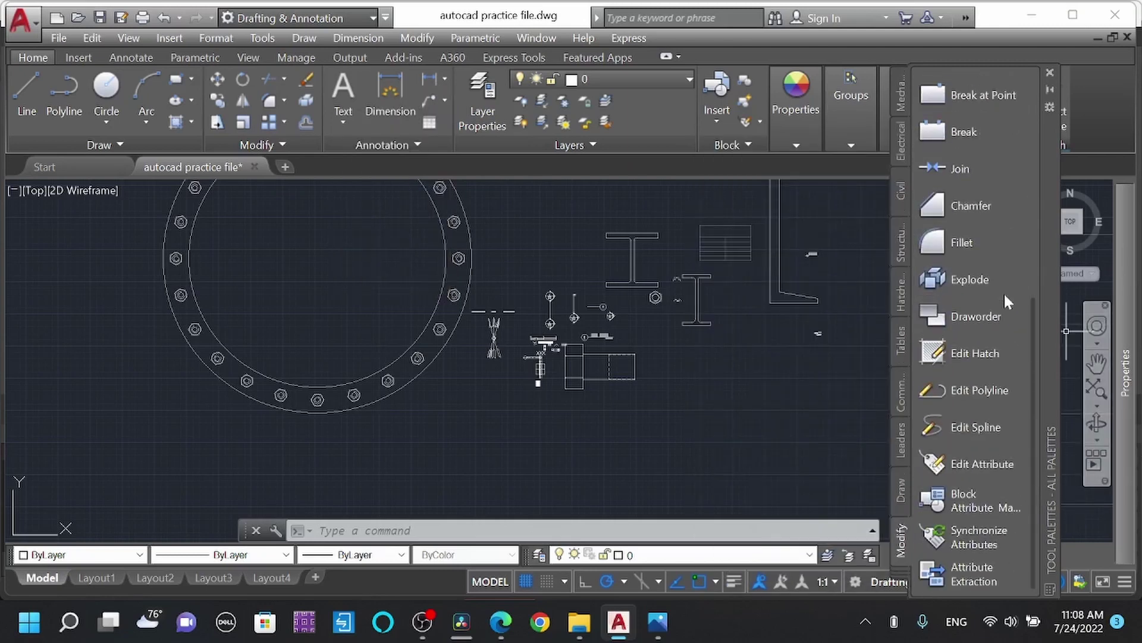
{"action": "scroll", "coordinate": [973, 390], "scroll_direction": "up", "scroll_amount": 4}
{"action": "scroll", "coordinate": [957, 130], "scroll_direction": "up", "scroll_amount": 3}
{"action": "scroll", "coordinate": [957, 131], "scroll_direction": "down", "scroll_amount": 5}
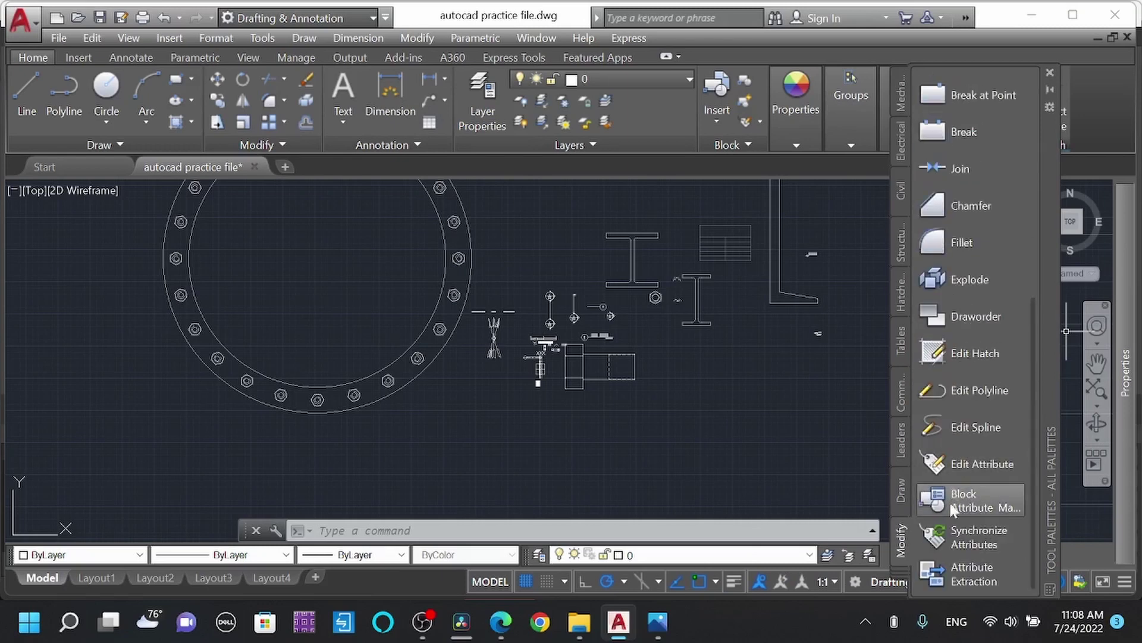
{"action": "scroll", "coordinate": [961, 272], "scroll_direction": "up", "scroll_amount": 3}
{"action": "scroll", "coordinate": [958, 227], "scroll_direction": "up", "scroll_amount": 2}
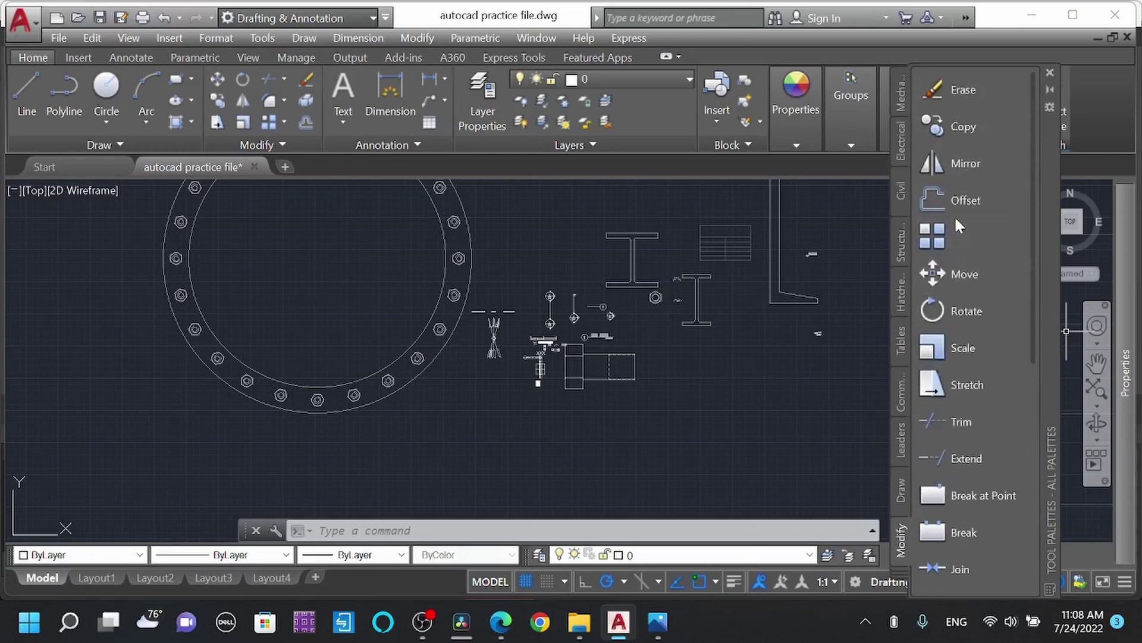
{"action": "left_click", "coordinate": [898, 579]}
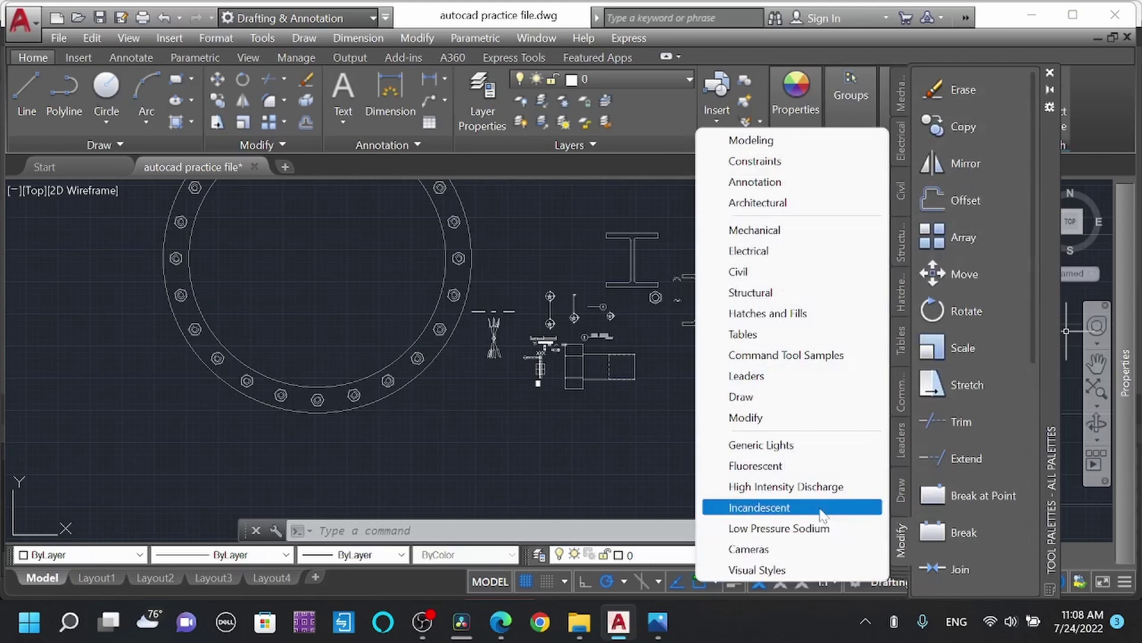
{"action": "left_click", "coordinate": [757, 570]}
{"action": "scroll", "coordinate": [985, 370], "scroll_direction": "down", "scroll_amount": 3}
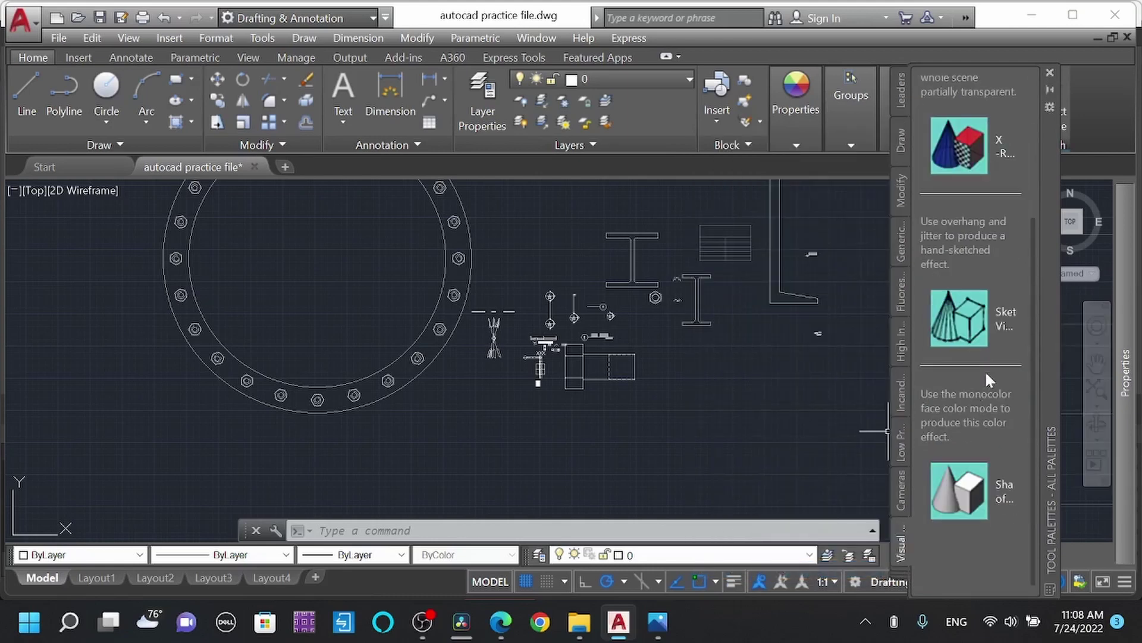
{"action": "scroll", "coordinate": [967, 419], "scroll_direction": "up", "scroll_amount": 3}
{"action": "left_click", "coordinate": [903, 576]}
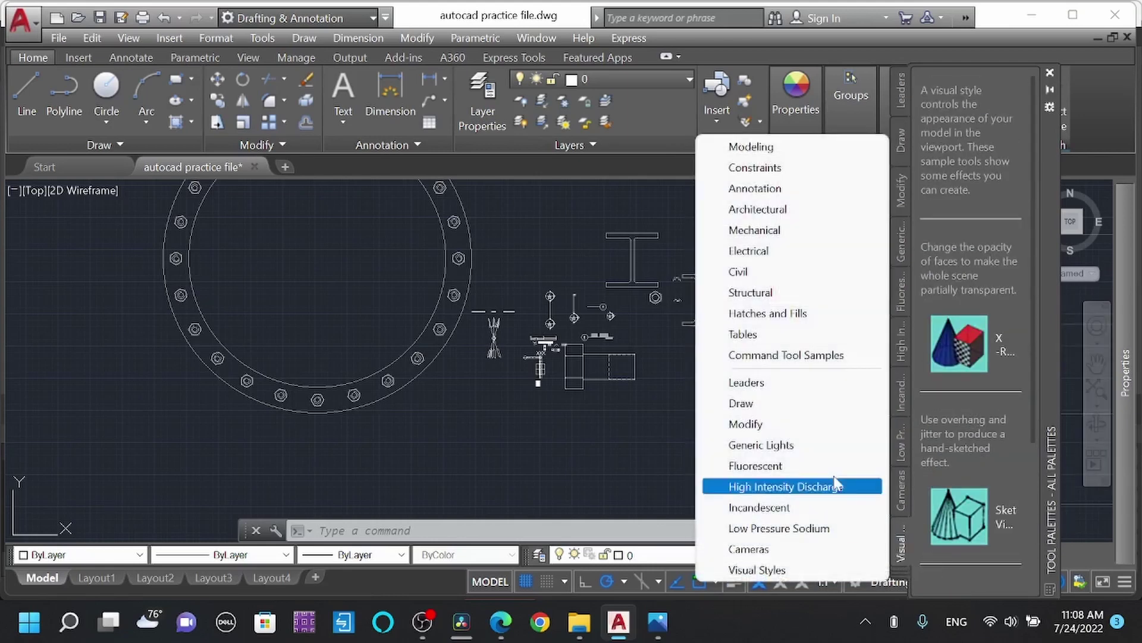
{"action": "left_click", "coordinate": [582, 443]}
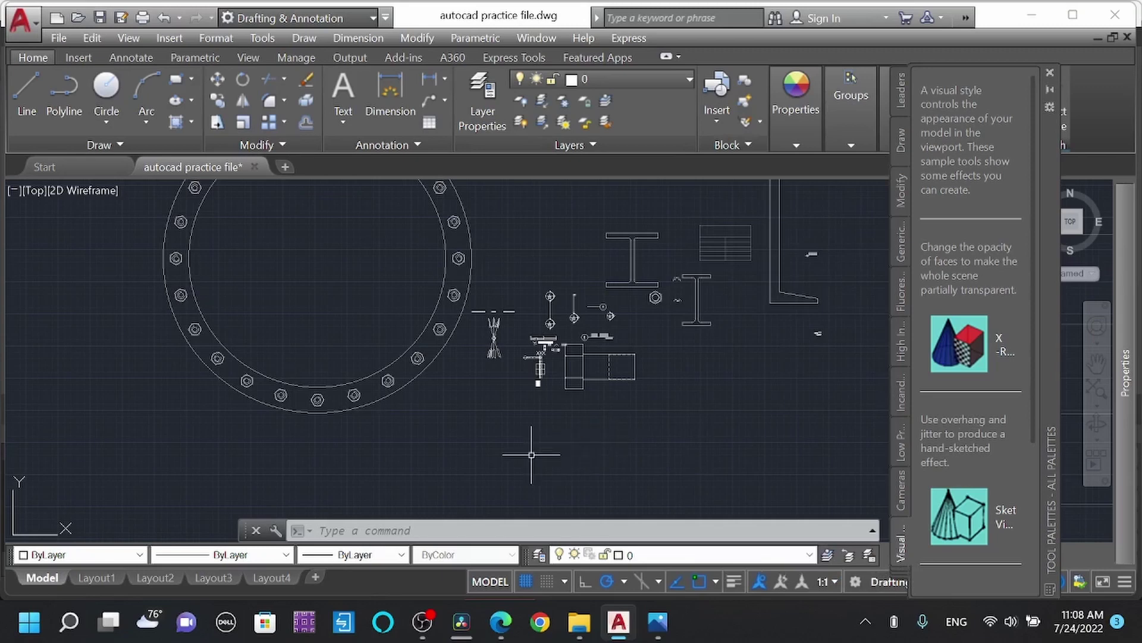
{"action": "scroll", "coordinate": [532, 454], "scroll_direction": "down", "scroll_amount": 1}
{"action": "scroll", "coordinate": [553, 468], "scroll_direction": "down", "scroll_amount": 2}
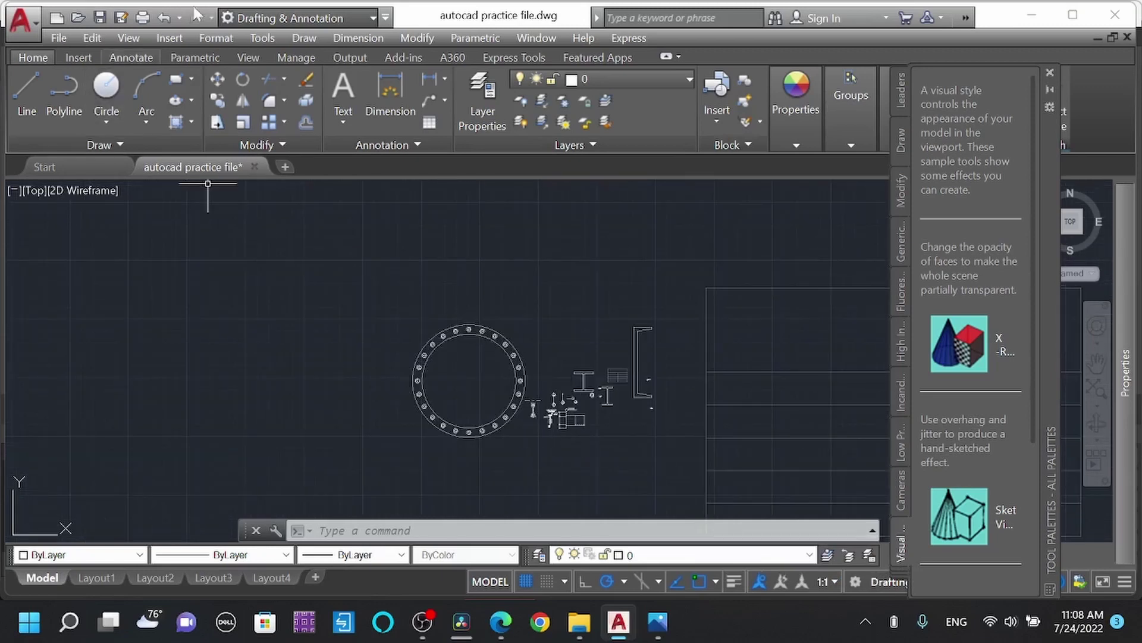
{"action": "left_click", "coordinate": [262, 38]}
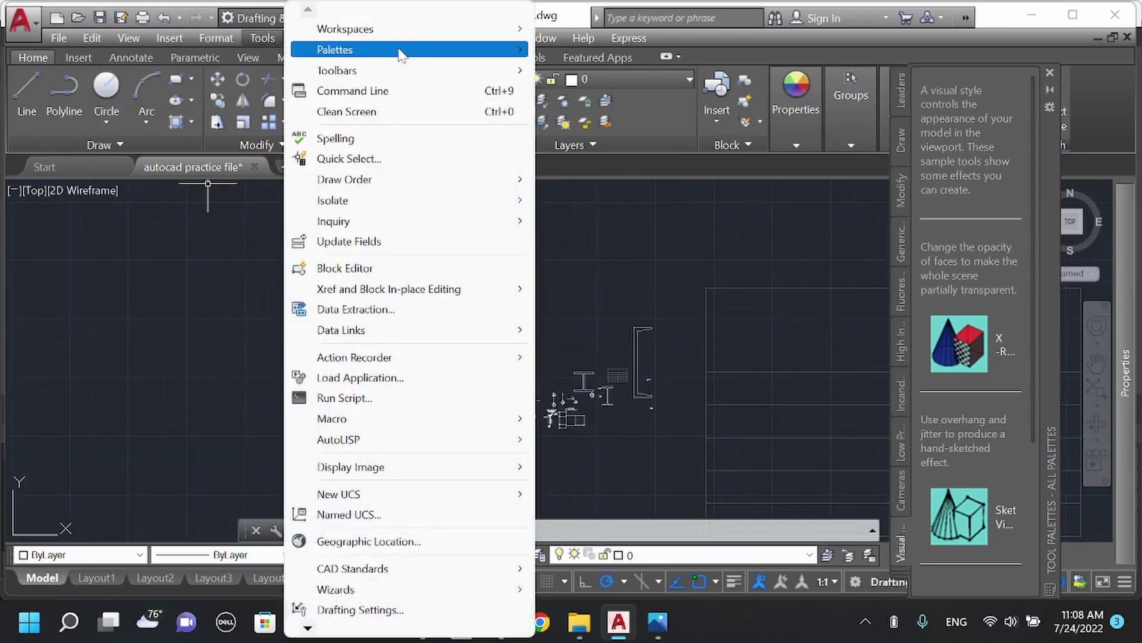
{"action": "mouse_move", "coordinate": [336, 51]}
{"action": "left_click", "coordinate": [647, 112]}
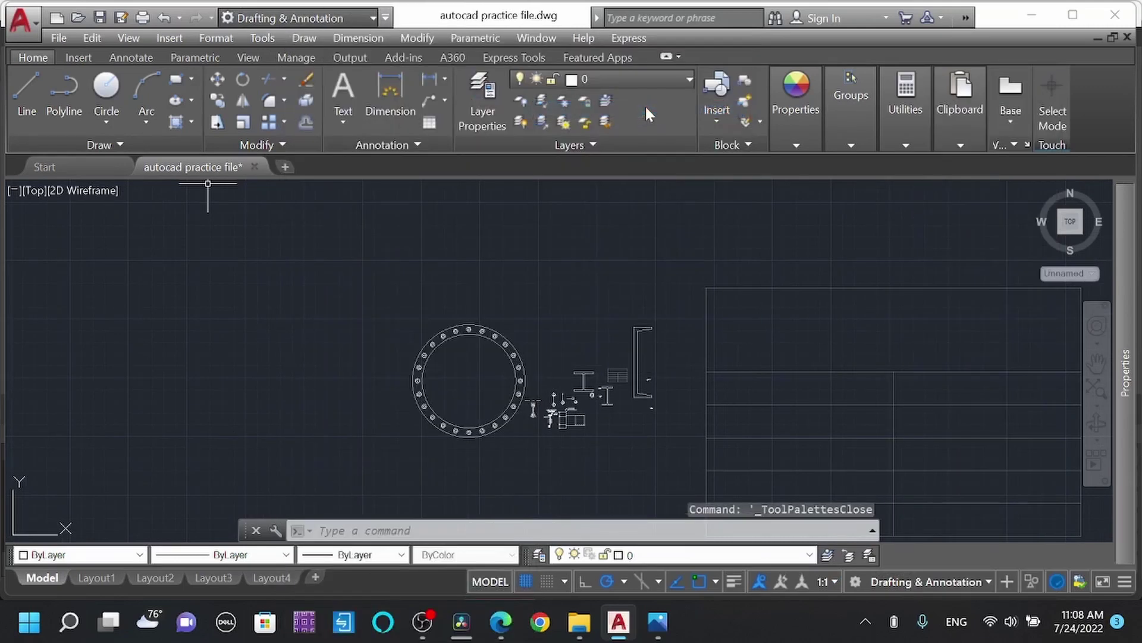
{"action": "left_click", "coordinate": [263, 38]}
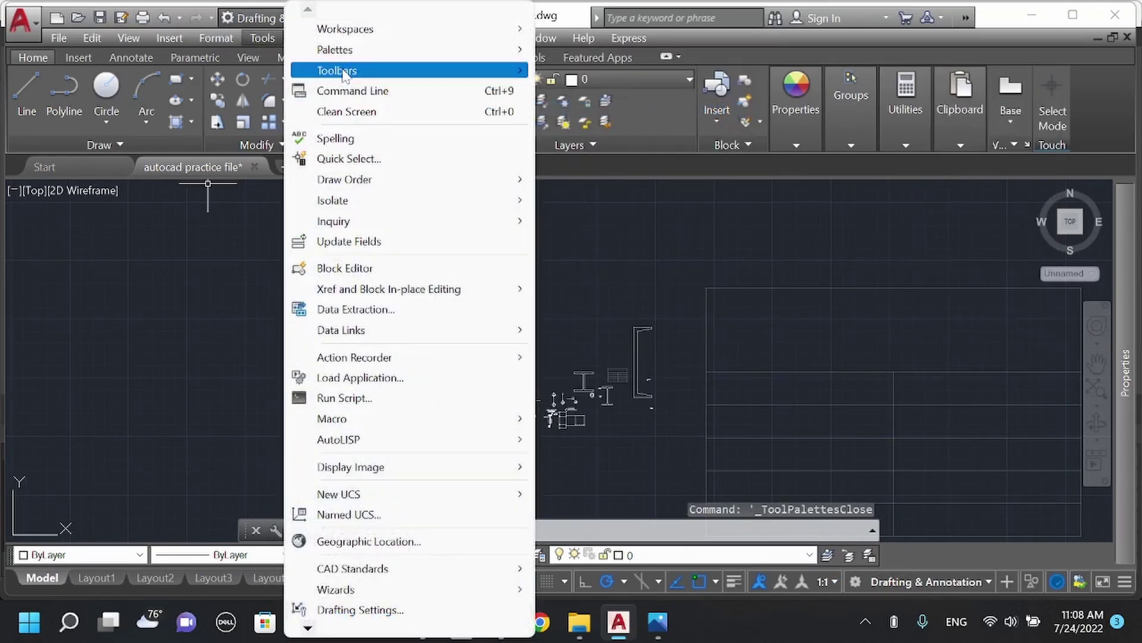
{"action": "left_click", "coordinate": [601, 110]}
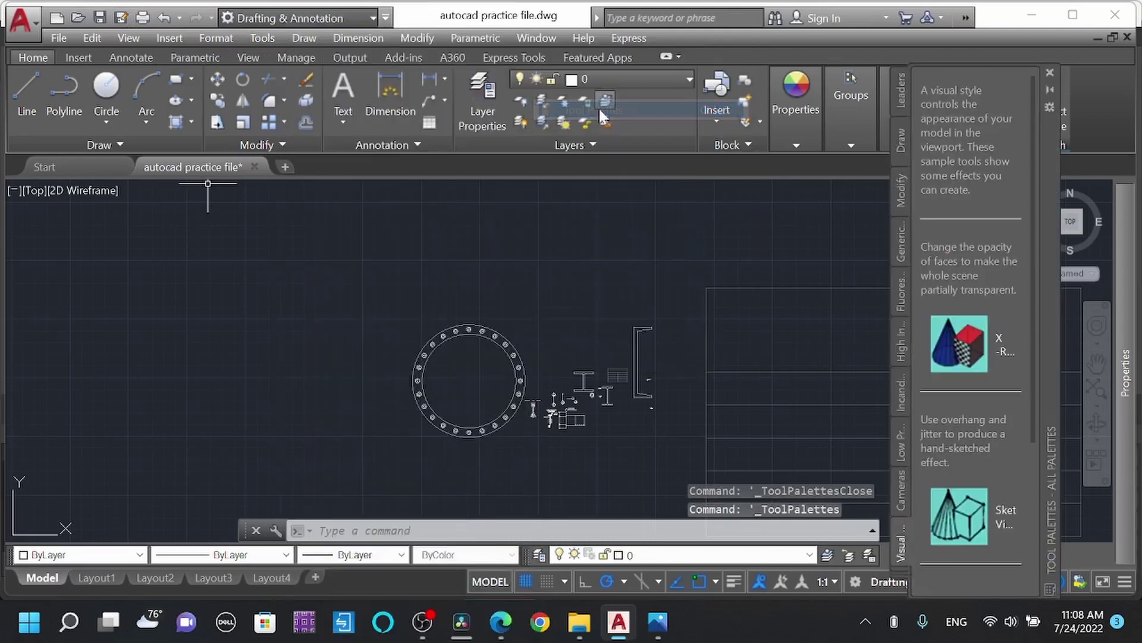
{"action": "scroll", "coordinate": [604, 422], "scroll_direction": "up", "scroll_amount": 3}
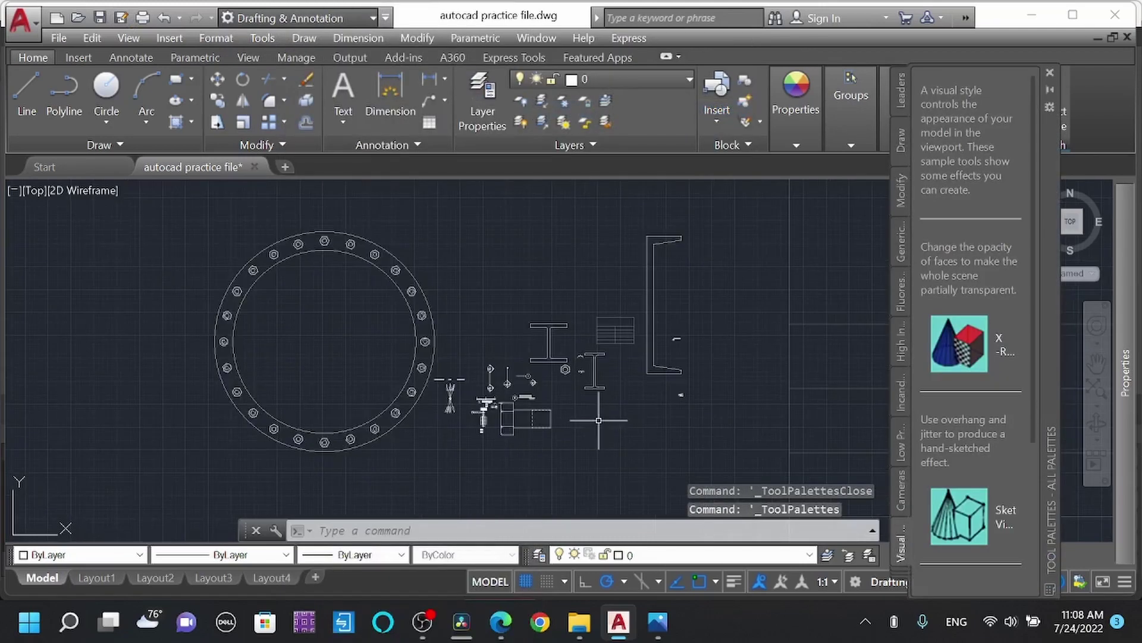